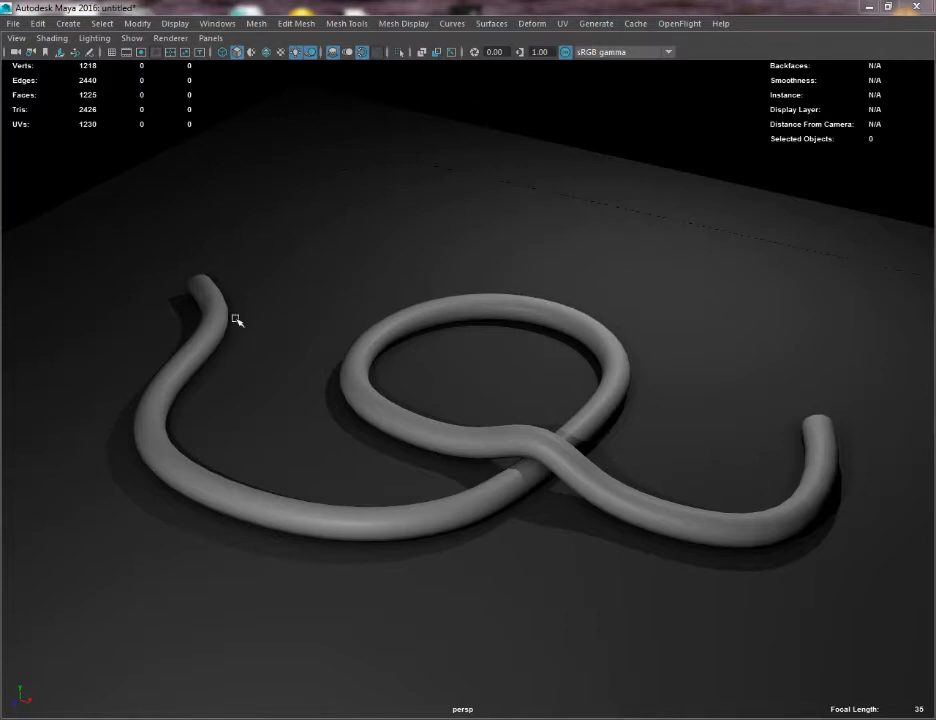
{"action": "mouse_move", "coordinate": [237, 355]}
{"action": "left_mouse_down", "text": "alt"}
{"action": "mouse_move", "coordinate": [372, 355]}
{"action": "mouse_move", "coordinate": [387, 340]}
{"action": "mouse_move", "coordinate": [328, 349]}
{"action": "mouse_move", "coordinate": [178, 340]}
{"action": "mouse_move", "coordinate": [132, 351]}
{"action": "mouse_move", "coordinate": [245, 347]}
{"action": "left_mouse_up", "text": "alt"}
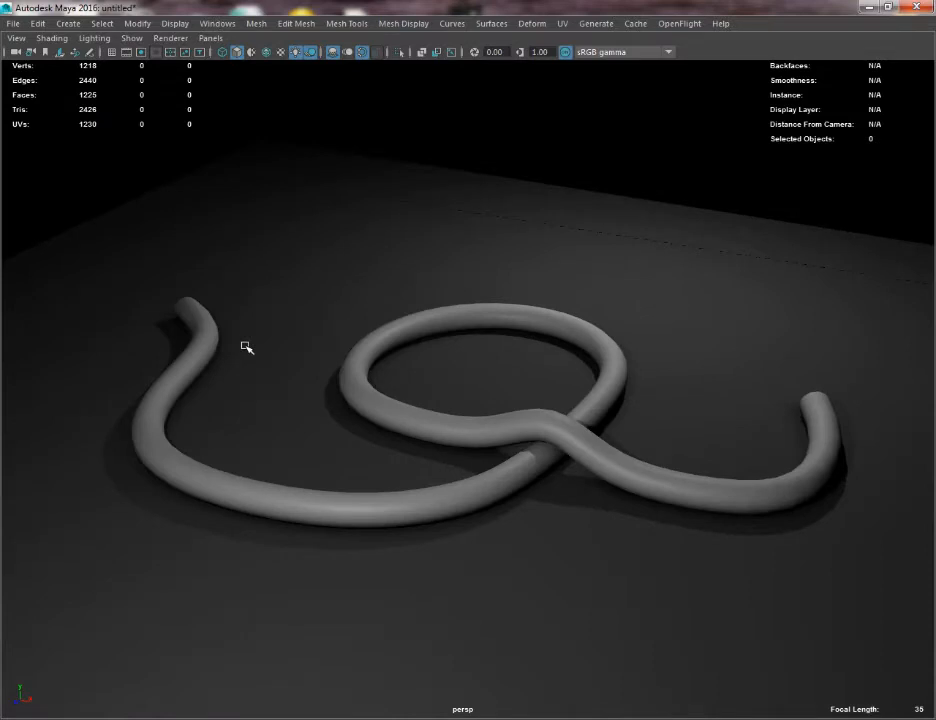
{"action": "left_click", "coordinate": [370, 403]}
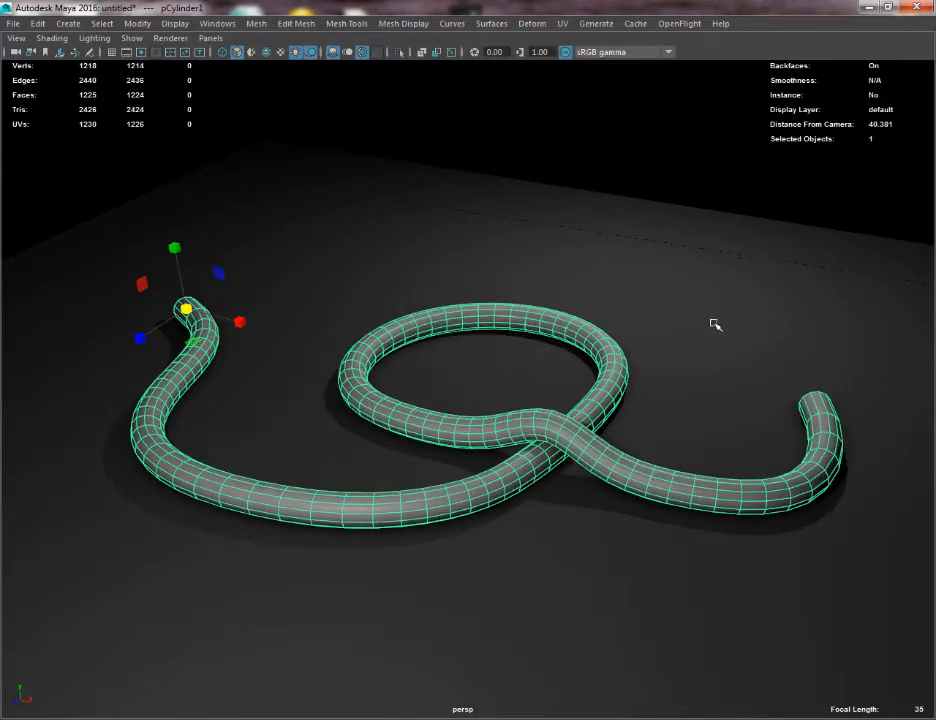
{"action": "left_click_drag", "start_coordinate": [714, 324], "coordinate": [628, 322], "text": "alt"}
{"action": "left_click", "coordinate": [42, 215]}
{"action": "left_click_drag", "start_coordinate": [42, 215], "coordinate": [113, 216], "text": "alt"}
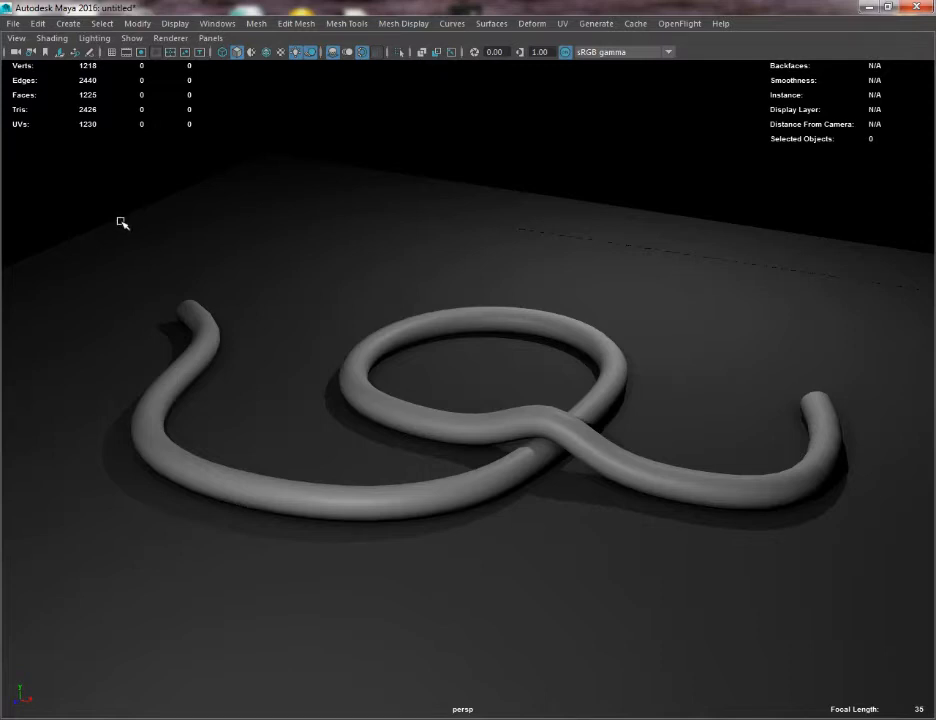
Restore the full interface, start a new empty scene and show the viewport grid.
{"action": "key", "text": "ctrl+space"}
{"action": "left_click", "coordinate": [14, 23]}
{"action": "left_click", "coordinate": [26, 49]}
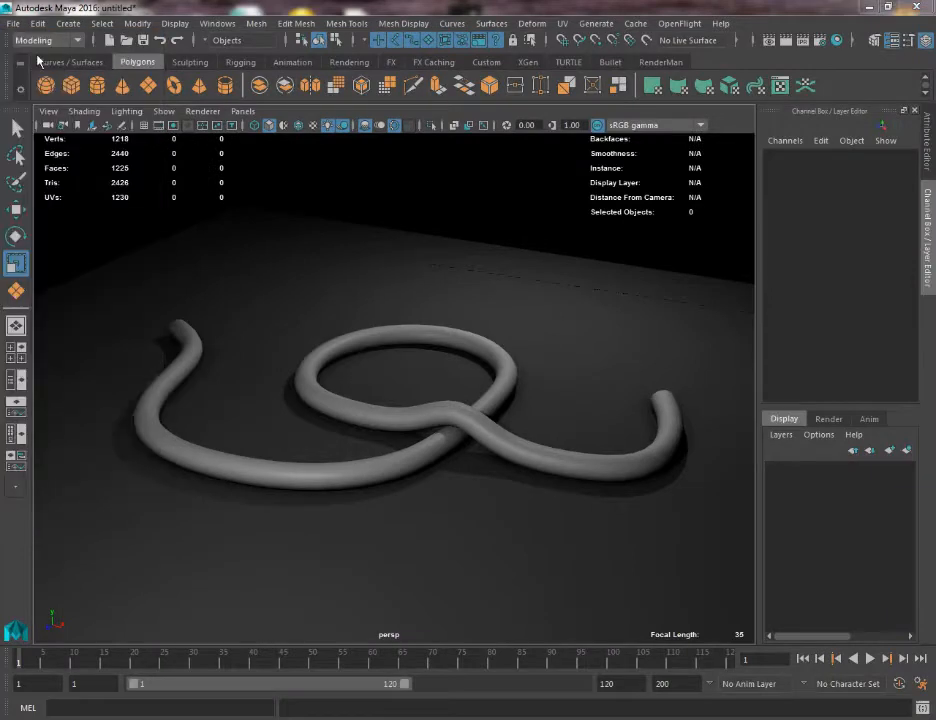
{"action": "left_click", "coordinate": [470, 368]}
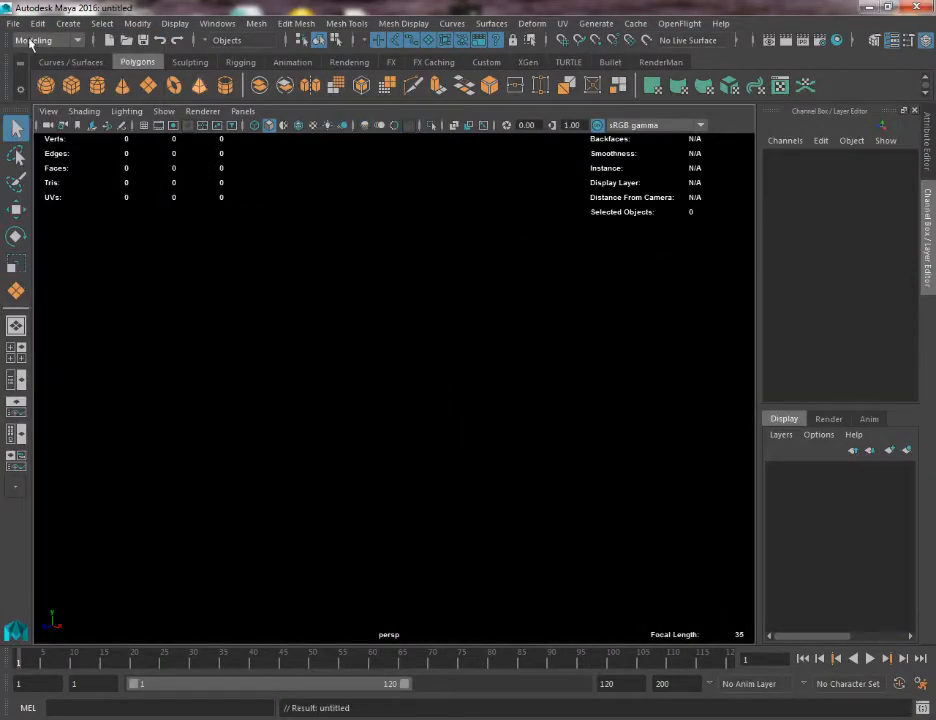
{"action": "left_click", "coordinate": [145, 126]}
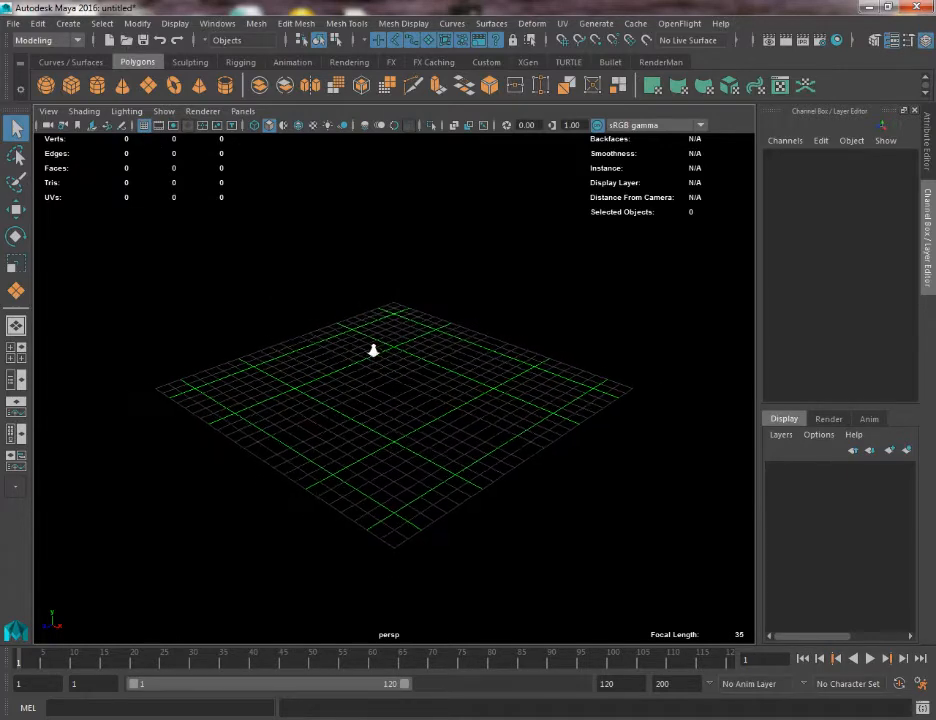
Activate the CV Curve tool and change the viewport to the top view.
{"action": "left_click", "coordinate": [68, 24]}
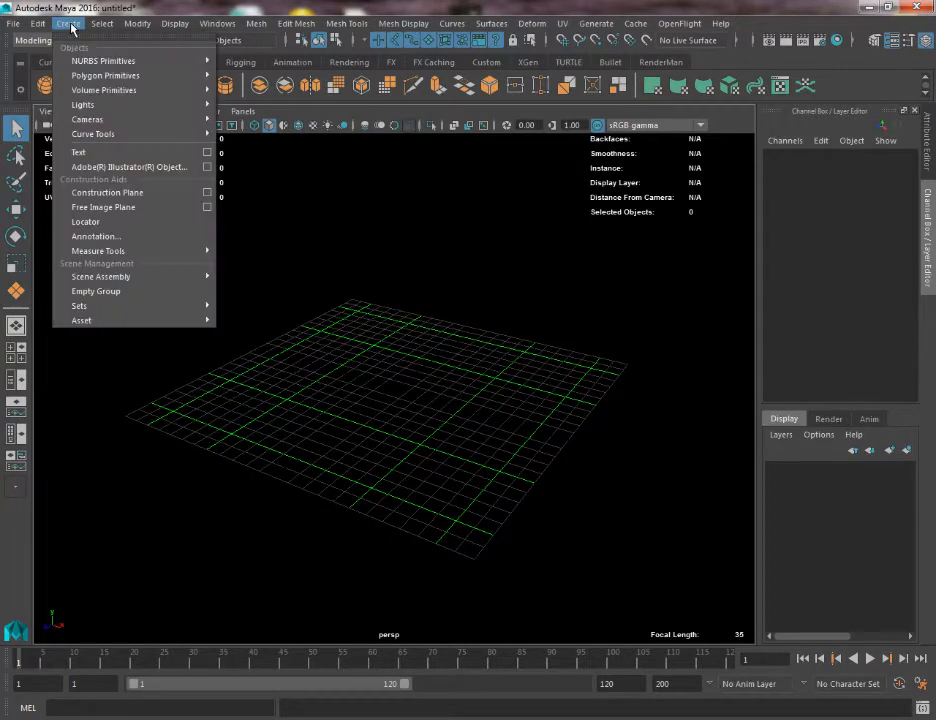
{"action": "mouse_move", "coordinate": [130, 138]}
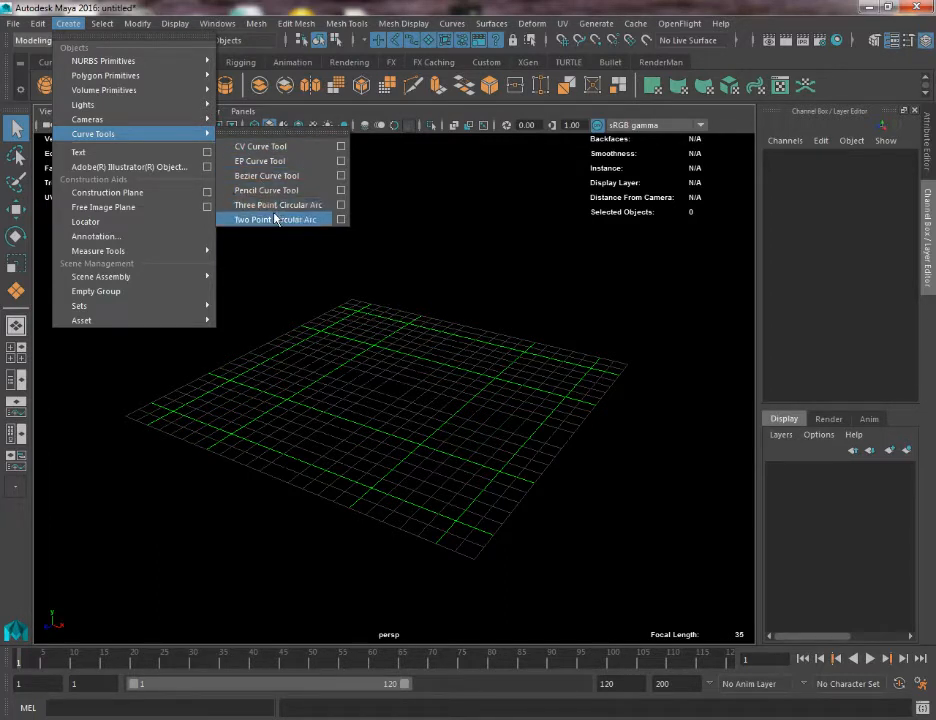
{"action": "left_click", "coordinate": [253, 147]}
{"action": "key", "text": "space"}
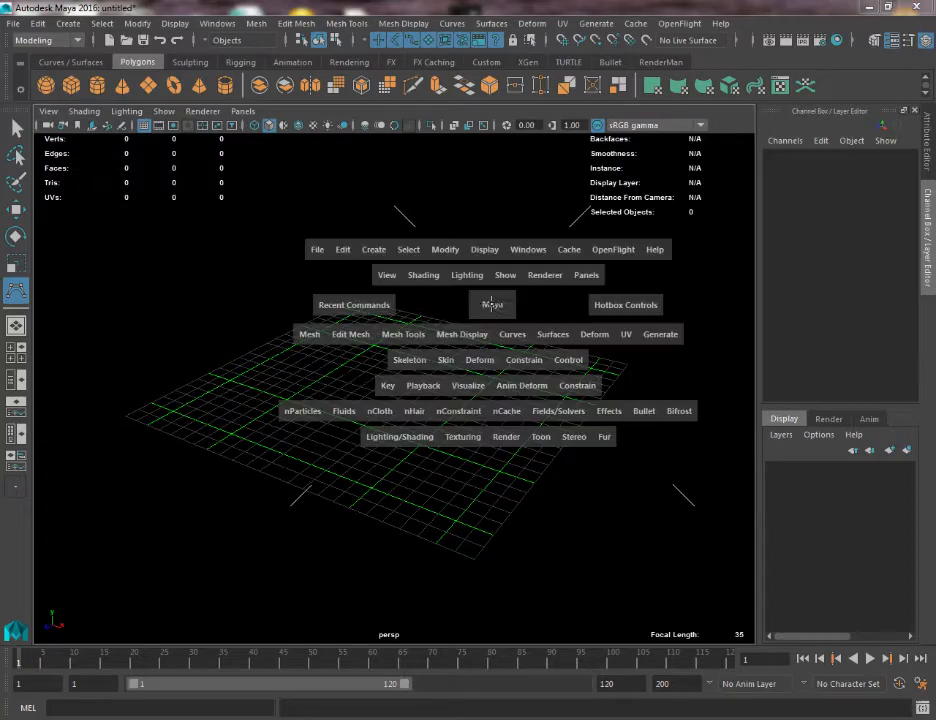
{"action": "left_click_drag", "start_coordinate": [491, 305], "coordinate": [444, 307]}
{"action": "middle_click_drag", "start_coordinate": [311, 369], "coordinate": [369, 403], "text": "alt"}
{"action": "right_click_drag", "start_coordinate": [285, 353], "coordinate": [156, 250], "text": "alt"}
Change the viewport background from black to plain grey.
{"action": "key", "text": "alt+b"}
{"action": "key", "text": "alt+b"}
{"action": "key", "text": "alt+b"}
{"action": "key", "text": "alt+b"}
{"action": "key", "text": "alt+b"}
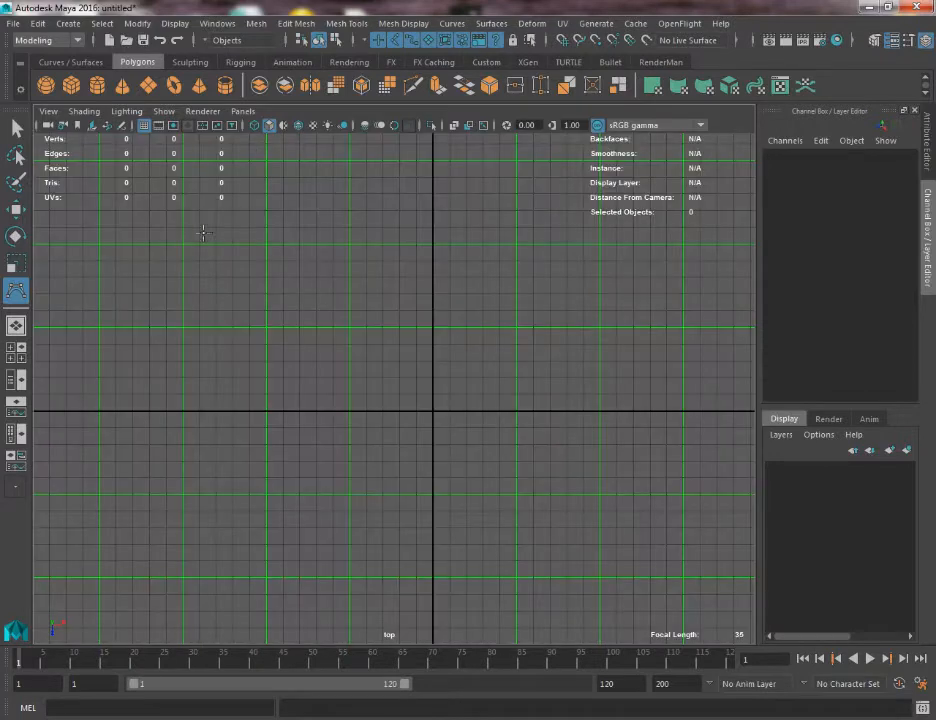
Draw a winding S-shaped CV curve with 21 control vertices, running from the grid's upper left through a large arch to the lower right.
{"action": "left_click", "coordinate": [171, 236]}
{"action": "left_click", "coordinate": [221, 262]}
{"action": "left_click", "coordinate": [254, 330]}
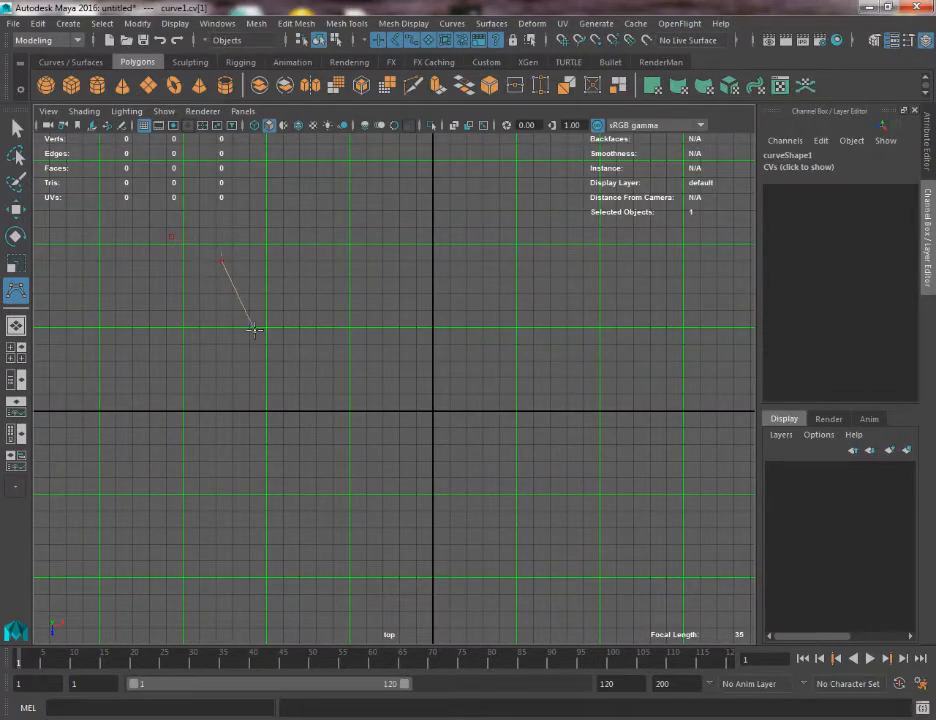
{"action": "left_click", "coordinate": [255, 408]}
{"action": "left_click", "coordinate": [271, 468]}
{"action": "left_click", "coordinate": [364, 506]}
{"action": "left_click", "coordinate": [443, 500]}
{"action": "left_click", "coordinate": [484, 474]}
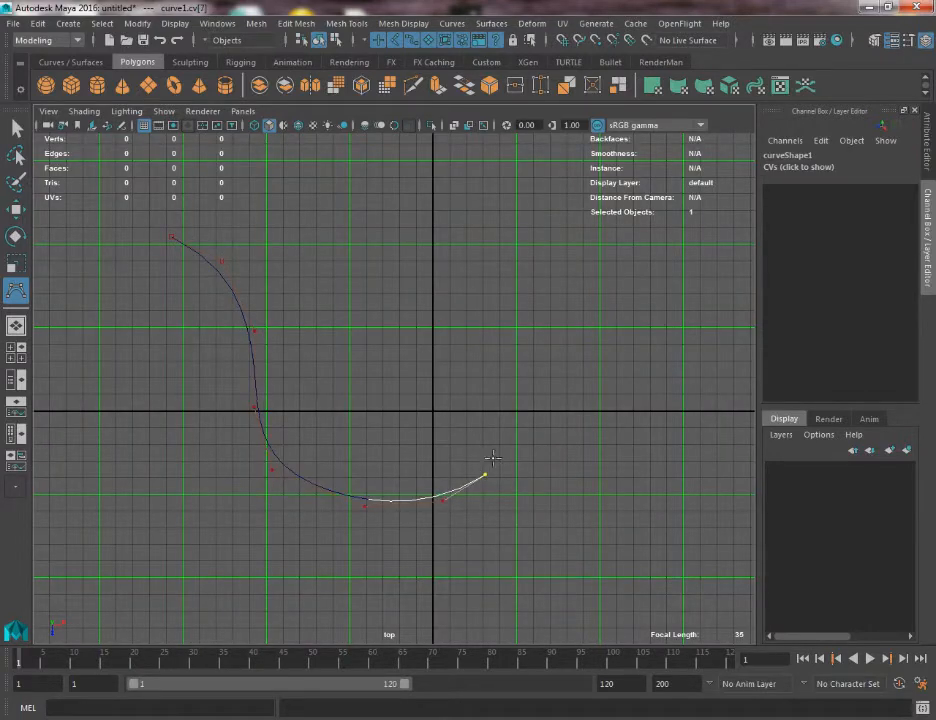
{"action": "left_click", "coordinate": [497, 438]}
{"action": "left_click", "coordinate": [479, 389]}
{"action": "left_click", "coordinate": [470, 381]}
{"action": "left_click", "coordinate": [430, 358]}
{"action": "left_click", "coordinate": [392, 291]}
{"action": "left_click", "coordinate": [406, 208]}
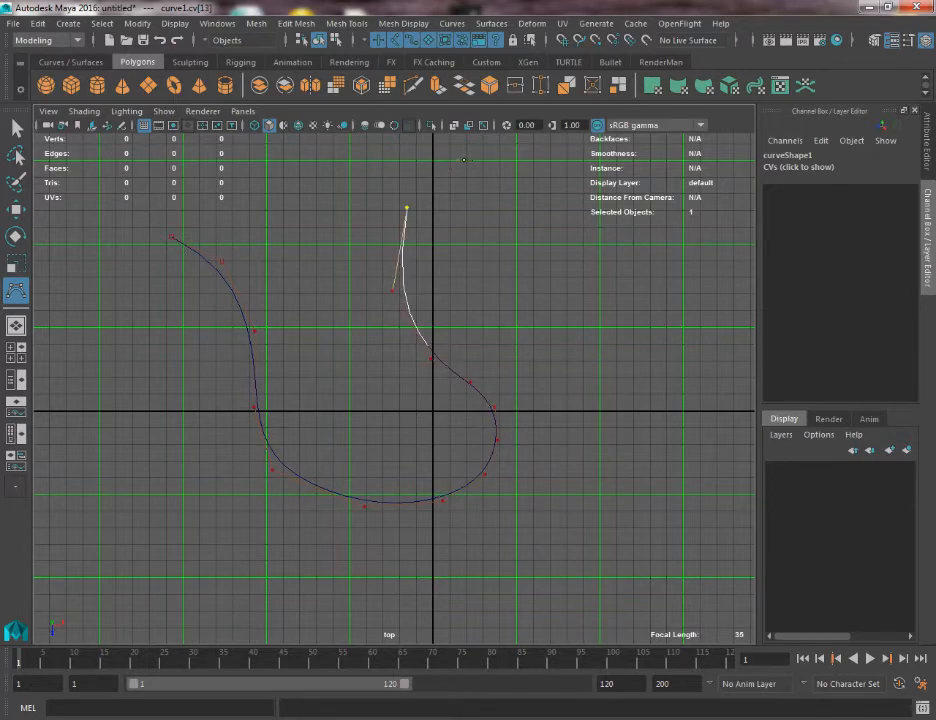
{"action": "left_click", "coordinate": [471, 159]}
{"action": "left_click", "coordinate": [656, 251]}
{"action": "left_click", "coordinate": [666, 345]}
{"action": "left_click", "coordinate": [663, 438]}
{"action": "left_click", "coordinate": [681, 473]}
{"action": "left_click", "coordinate": [736, 500]}
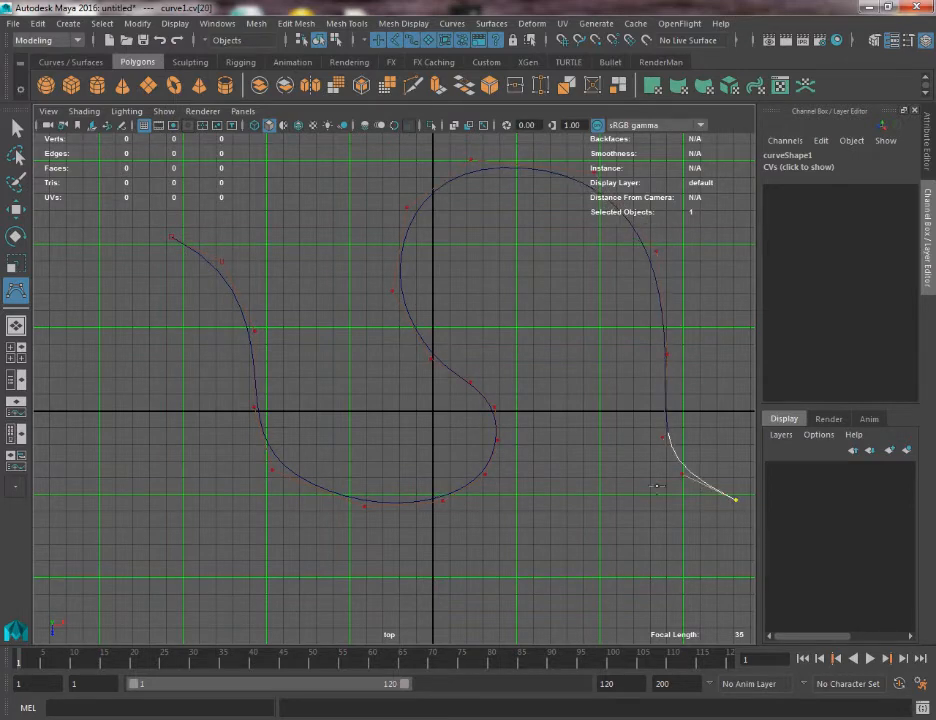
{"action": "middle_click_drag", "start_coordinate": [575, 434], "coordinate": [541, 430], "text": "alt"}
{"action": "key", "text": "w"}
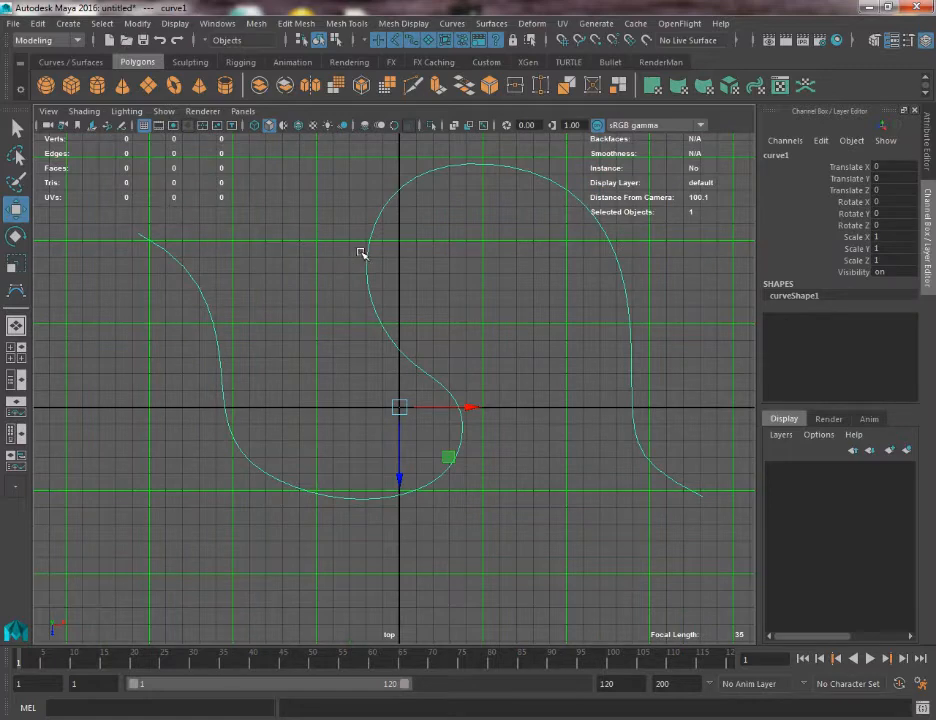
View the curve in perspective and show its control vertices for editing.
{"action": "key", "text": "space"}
{"action": "left_click_drag", "start_coordinate": [343, 287], "coordinate": [412, 320]}
{"action": "key", "text": "space"}
{"action": "key", "text": "q"}
{"action": "right_click_drag", "start_coordinate": [410, 315], "coordinate": [388, 305]}
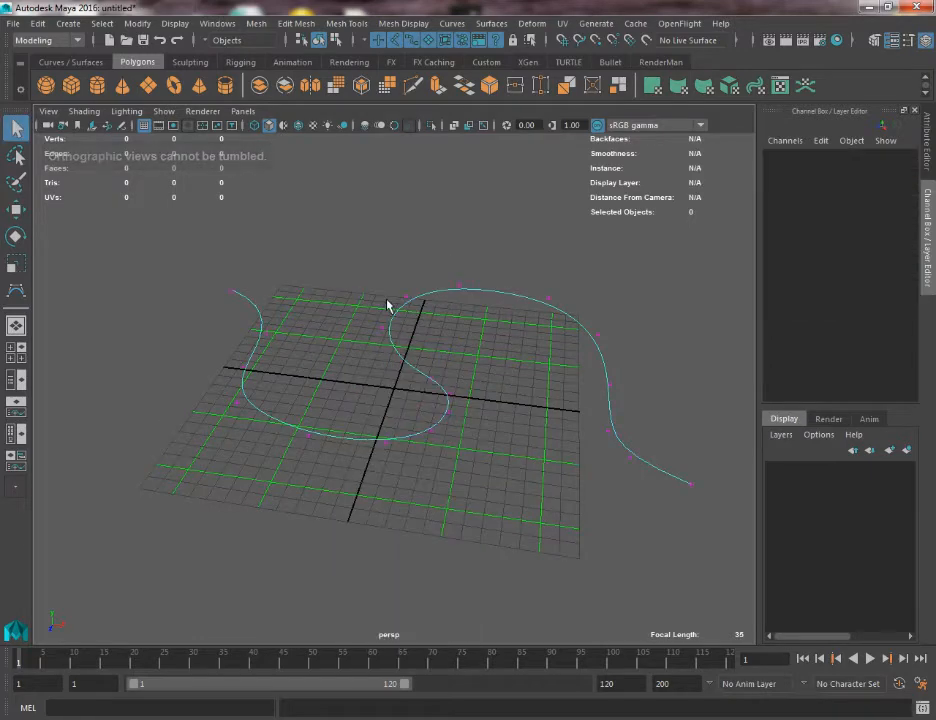
In the top view, move the two control vertices at the lower left of the large arch outward, up and to the left.
{"action": "key", "text": "space"}
{"action": "left_click_drag", "start_coordinate": [392, 280], "coordinate": [328, 297]}
{"action": "left_click_drag", "start_coordinate": [324, 251], "coordinate": [407, 317]}
{"action": "key", "text": "w"}
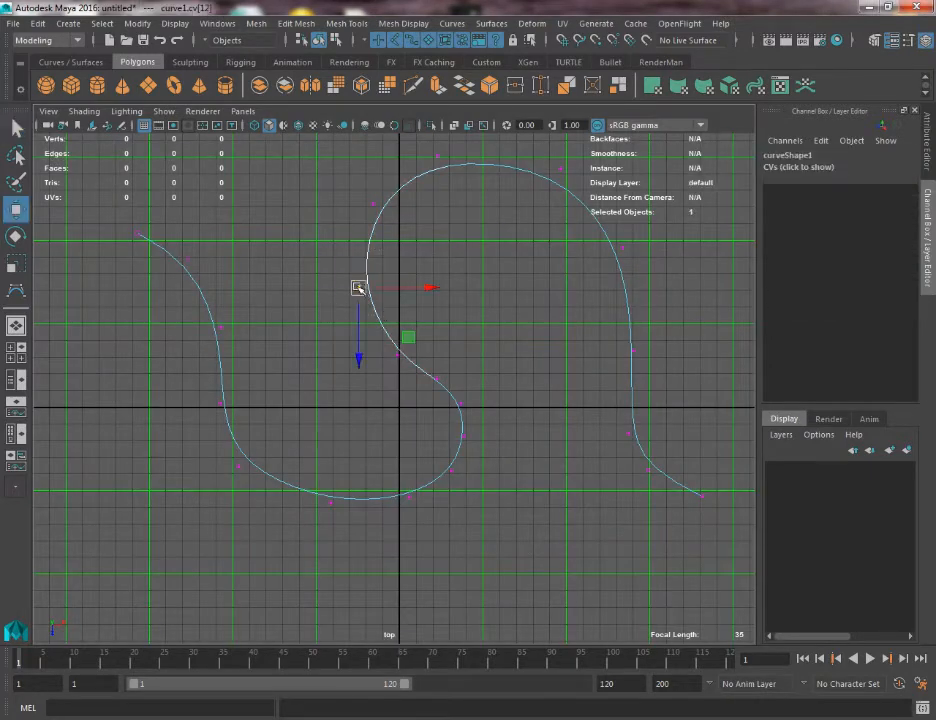
{"action": "left_click_drag", "start_coordinate": [358, 288], "coordinate": [343, 268]}
{"action": "left_click", "coordinate": [397, 355]}
{"action": "left_click_drag", "start_coordinate": [397, 355], "coordinate": [364, 335]}
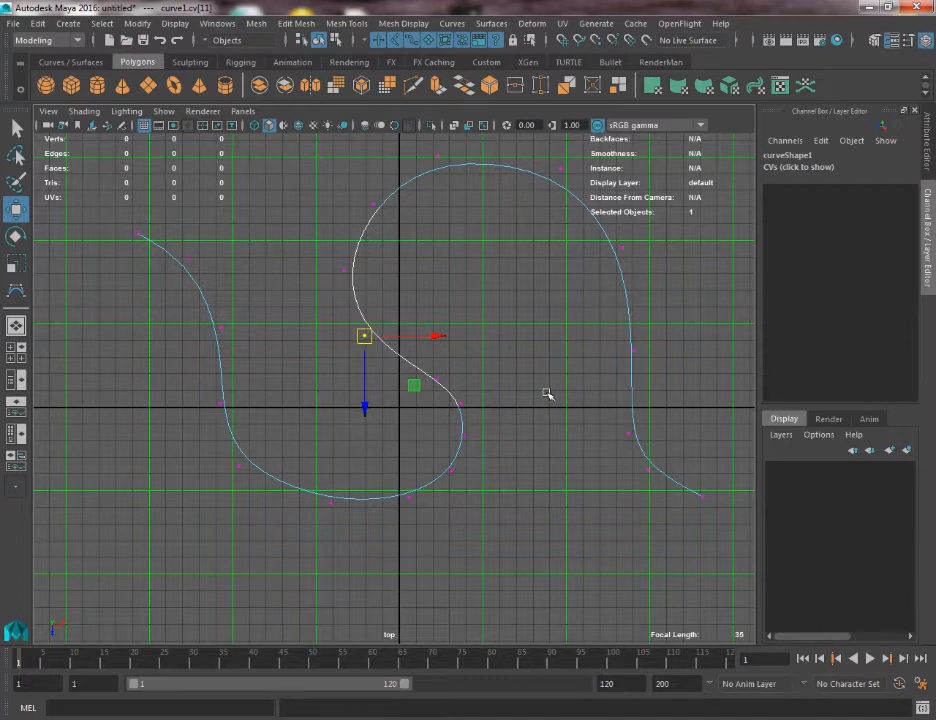
Move the three control vertices along the right side of the large arch upward.
{"action": "left_click_drag", "start_coordinate": [581, 382], "coordinate": [627, 407]}
{"action": "left_click_drag", "start_coordinate": [595, 283], "coordinate": [628, 315]}
{"action": "left_click", "coordinate": [628, 350]}
{"action": "left_click", "coordinate": [622, 247]}
{"action": "left_click_drag", "start_coordinate": [622, 247], "coordinate": [617, 231]}
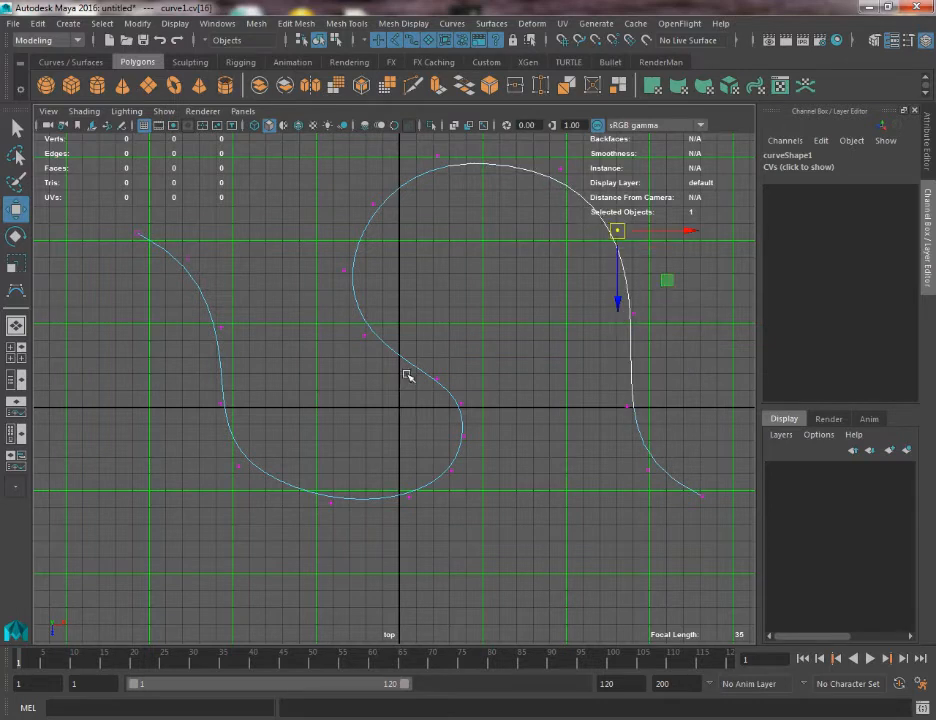
Shift the control vertex on the middle diagonal and the two on the arch's left side upward.
{"action": "left_click_drag", "start_coordinate": [407, 374], "coordinate": [409, 348]}
{"action": "left_click_drag", "start_coordinate": [320, 246], "coordinate": [372, 290]}
{"action": "left_click_drag", "start_coordinate": [344, 270], "coordinate": [343, 244]}
{"action": "left_click_drag", "start_coordinate": [347, 178], "coordinate": [406, 236]}
{"action": "left_click_drag", "start_coordinate": [374, 204], "coordinate": [375, 183]}
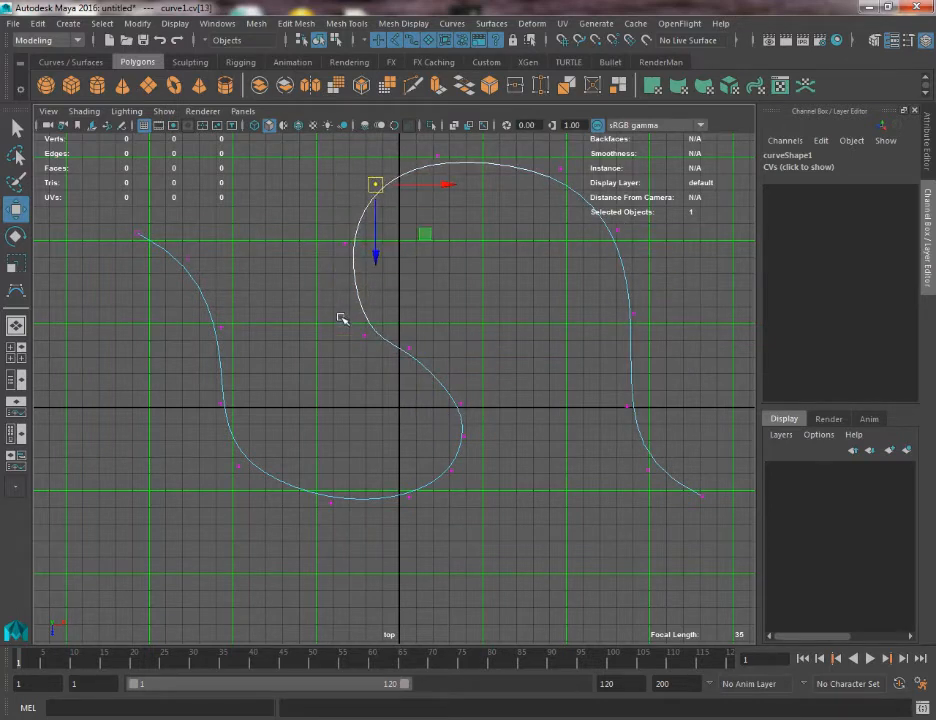
Reposition the control vertices between the arch and the right side of the lower bend to smooth the S transition.
{"action": "left_click_drag", "start_coordinate": [341, 318], "coordinate": [376, 351]}
{"action": "mouse_move", "coordinate": [364, 335]}
{"action": "left_mouse_down"}
{"action": "mouse_move", "coordinate": [355, 317]}
{"action": "mouse_move", "coordinate": [417, 371]}
{"action": "mouse_move", "coordinate": [406, 352]}
{"action": "left_mouse_up"}
{"action": "left_click_drag", "start_coordinate": [440, 389], "coordinate": [482, 417]}
{"action": "left_click_drag", "start_coordinate": [458, 400], "coordinate": [453, 374]}
{"action": "left_click_drag", "start_coordinate": [447, 411], "coordinate": [475, 437]}
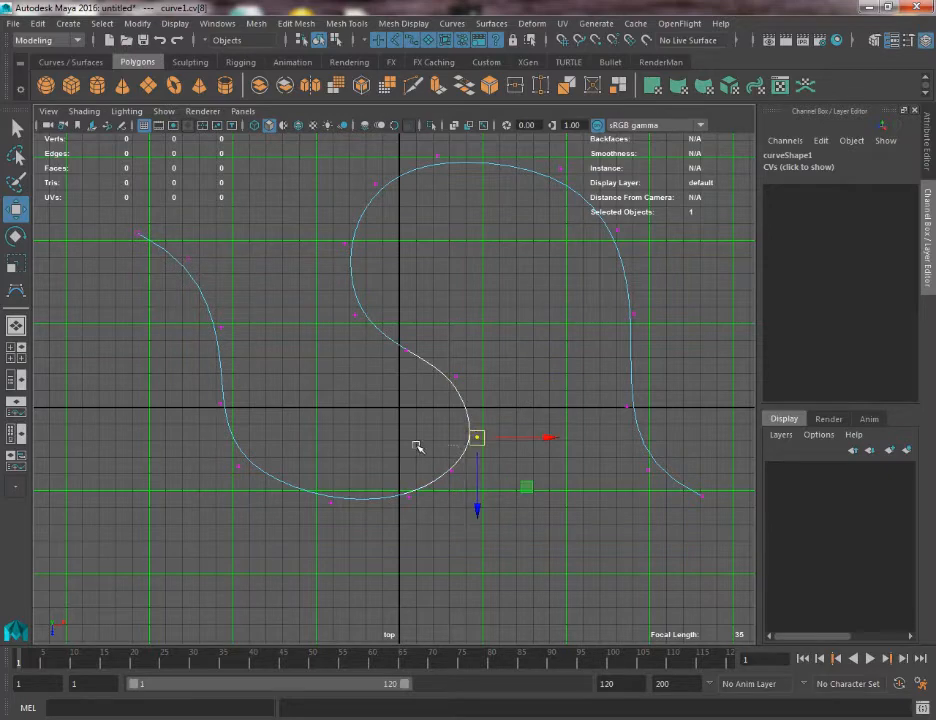
Widen the lower bend by lowering its bottom control vertices and raising the one on its left side.
{"action": "left_click_drag", "start_coordinate": [416, 445], "coordinate": [464, 485]}
{"action": "left_click_drag", "start_coordinate": [451, 473], "coordinate": [455, 488]}
{"action": "mouse_move", "coordinate": [394, 482]}
{"action": "left_mouse_down"}
{"action": "mouse_move", "coordinate": [434, 526]}
{"action": "mouse_move", "coordinate": [391, 506]}
{"action": "left_mouse_up"}
{"action": "mouse_move", "coordinate": [303, 491]}
{"action": "left_mouse_down"}
{"action": "mouse_move", "coordinate": [356, 530]}
{"action": "mouse_move", "coordinate": [298, 512]}
{"action": "mouse_move", "coordinate": [306, 508]}
{"action": "left_mouse_up"}
{"action": "left_click_drag", "start_coordinate": [207, 376], "coordinate": [270, 427]}
{"action": "left_click_drag", "start_coordinate": [223, 404], "coordinate": [231, 374]}
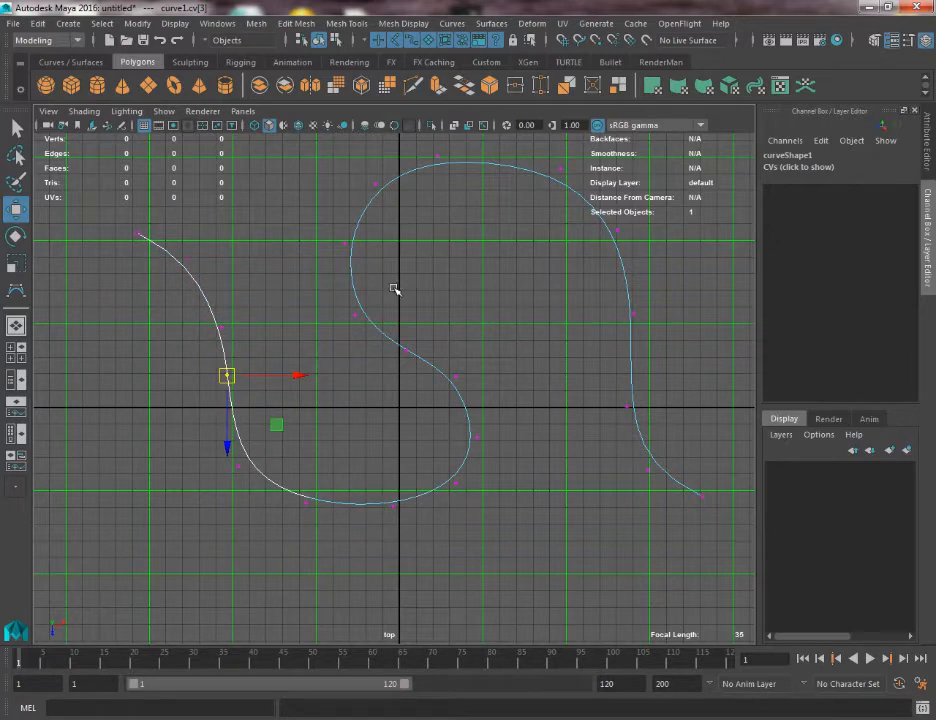
Fine-tune the control vertex at the middle of the S and the one at the top of the arch.
{"action": "middle_click_drag", "start_coordinate": [395, 289], "coordinate": [386, 312], "text": "alt"}
{"action": "left_click_drag", "start_coordinate": [378, 359], "coordinate": [431, 380]}
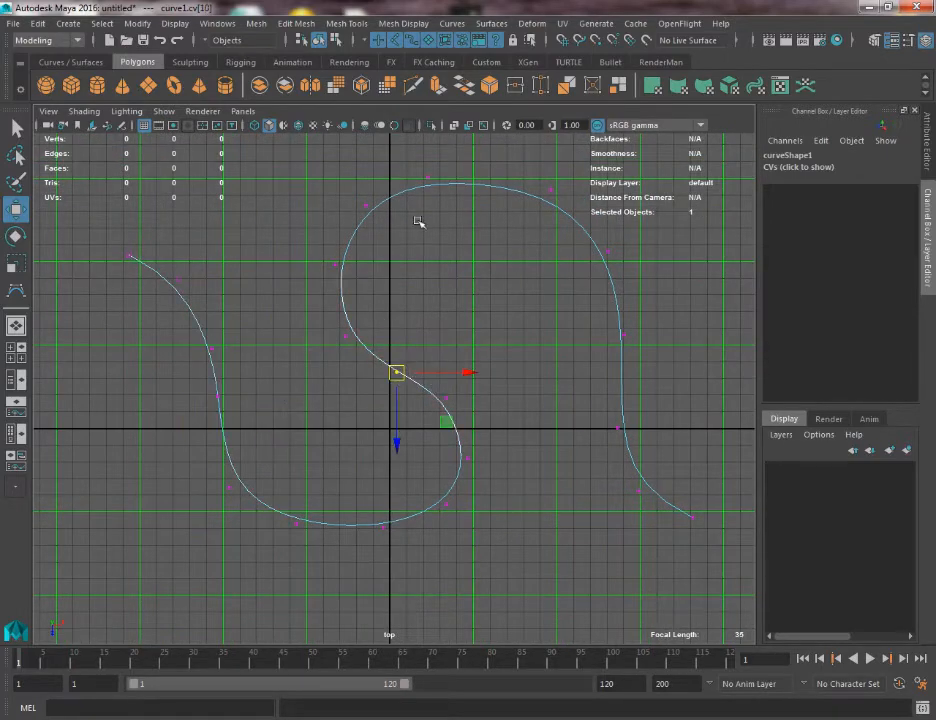
{"action": "left_click_drag", "start_coordinate": [403, 161], "coordinate": [455, 182]}
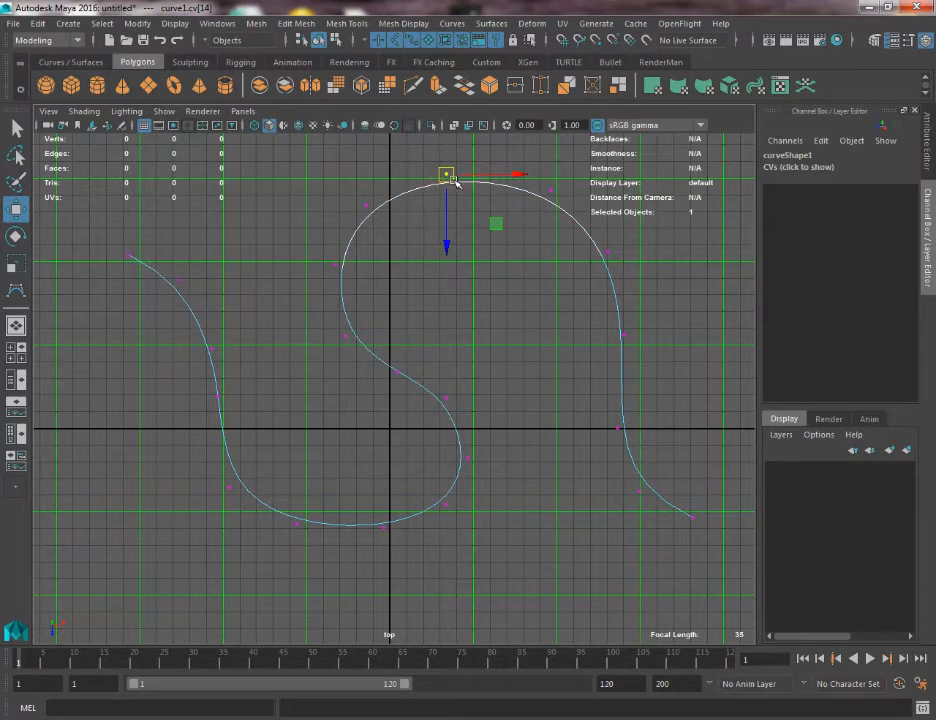
Examine a curve point on the arch's left side and the first two control vertices at the curve's start.
{"action": "middle_click_drag", "start_coordinate": [560, 330], "coordinate": [551, 337], "text": "alt"}
{"action": "key", "text": "q"}
{"action": "right_click_drag", "start_coordinate": [361, 255], "coordinate": [382, 216]}
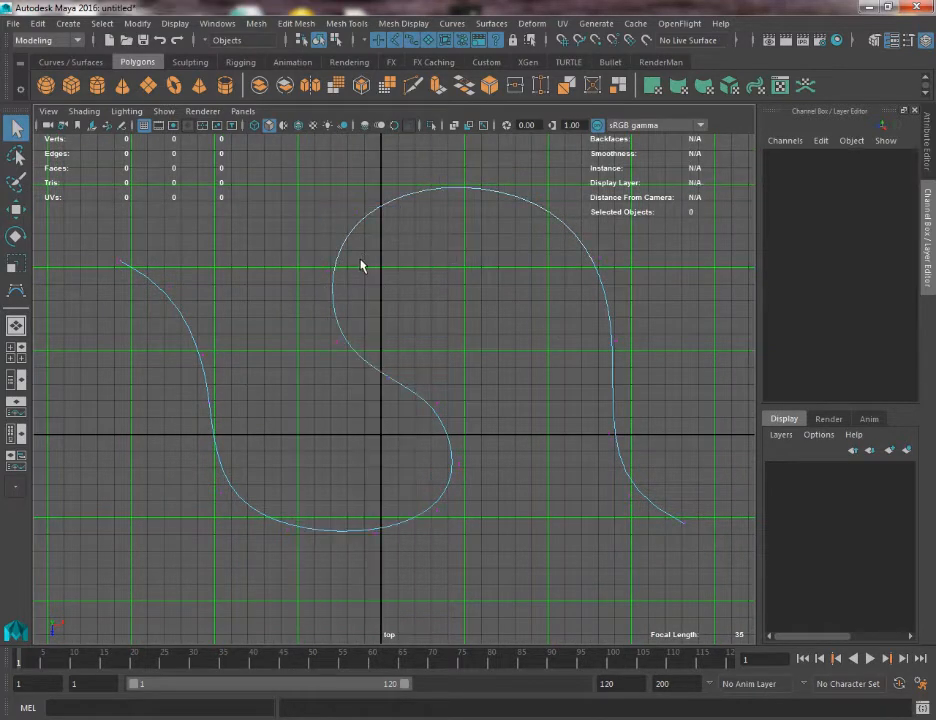
{"action": "left_click", "coordinate": [332, 278]}
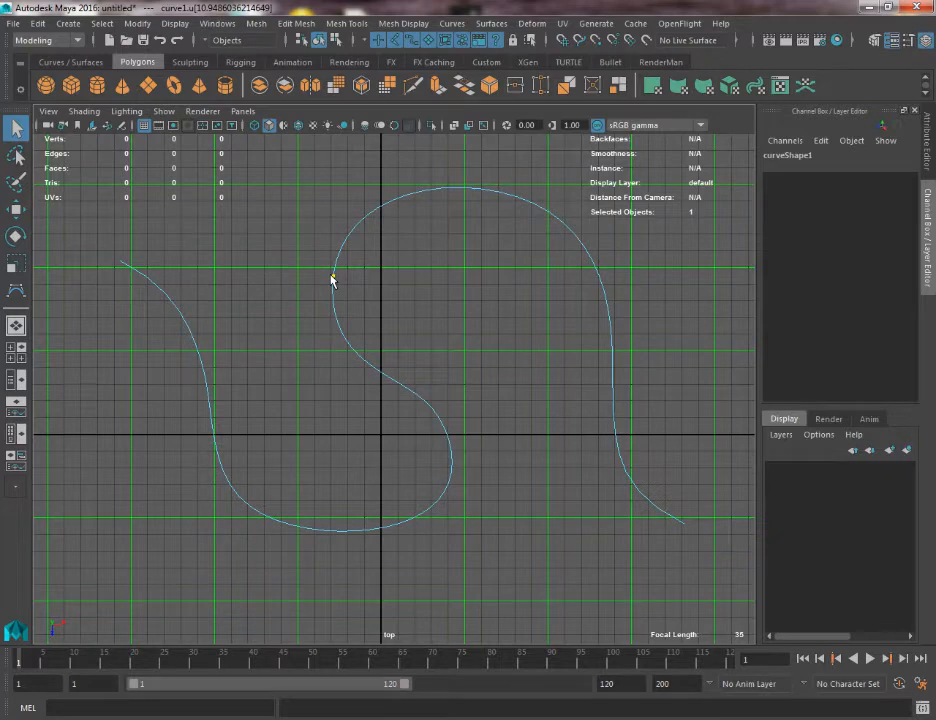
{"action": "right_click_drag", "start_coordinate": [332, 279], "coordinate": [255, 234]}
{"action": "left_click", "coordinate": [347, 236]}
{"action": "left_click_drag", "start_coordinate": [100, 240], "coordinate": [204, 312]}
{"action": "right_click_drag", "start_coordinate": [204, 312], "coordinate": [337, 353], "text": "alt"}
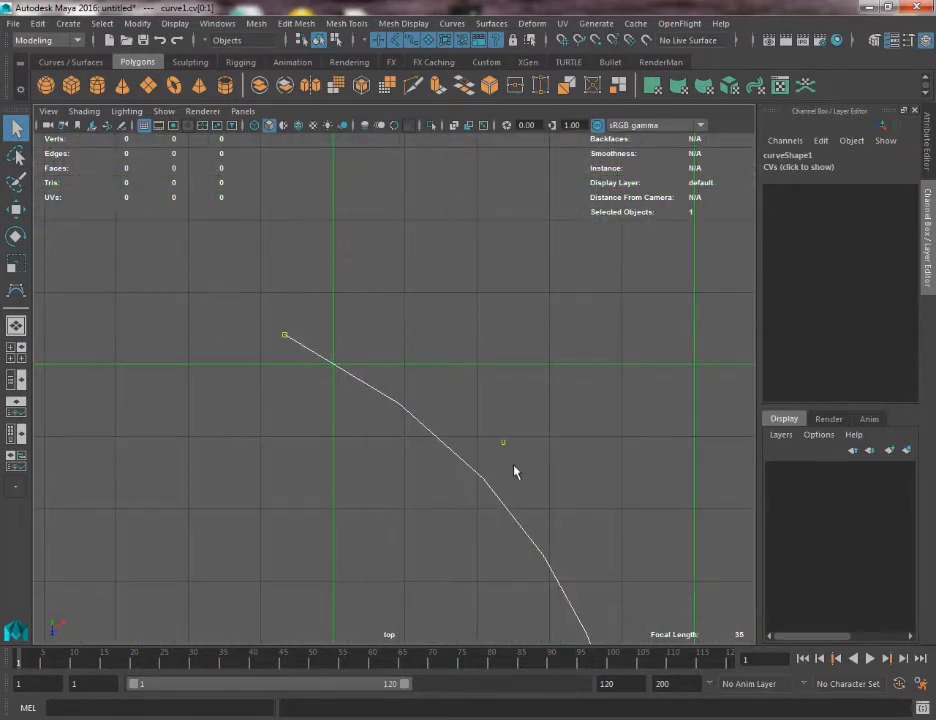
{"action": "left_click_drag", "start_coordinate": [514, 471], "coordinate": [427, 447]}
{"action": "left_click_drag", "start_coordinate": [258, 307], "coordinate": [298, 352]}
{"action": "right_click_drag", "start_coordinate": [461, 409], "coordinate": [278, 190], "text": "alt"}
{"action": "middle_click_drag", "start_coordinate": [480, 386], "coordinate": [430, 361], "text": "alt"}
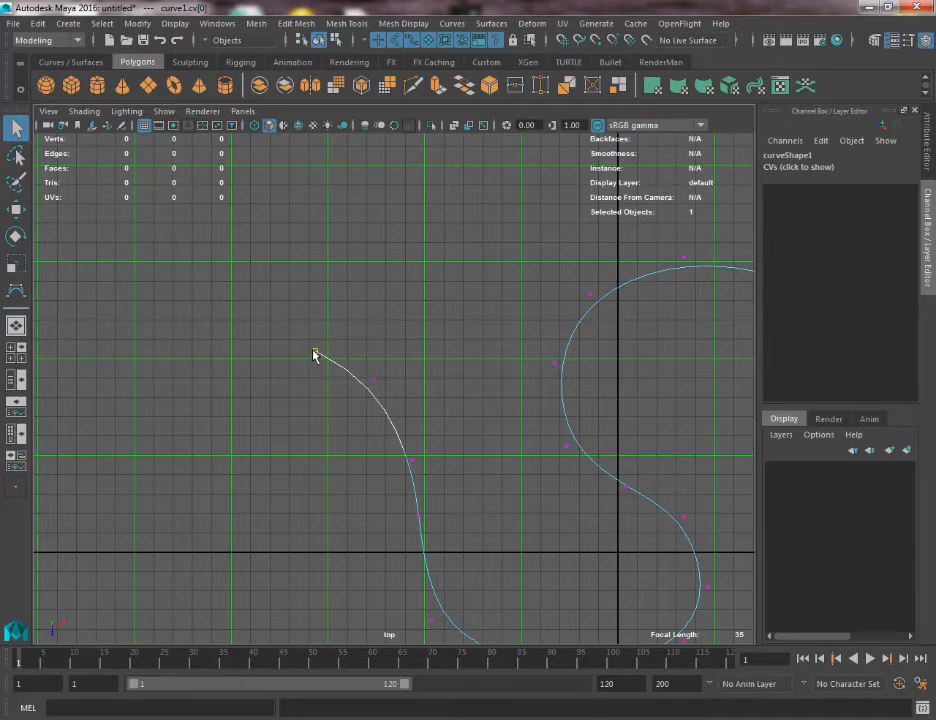
Move the curve's last control vertex inward and slightly down at the lower-right end.
{"action": "middle_click_drag", "start_coordinate": [575, 368], "coordinate": [295, 300], "text": "alt"}
{"action": "middle_click_drag", "start_coordinate": [460, 458], "coordinate": [328, 211], "text": "alt"}
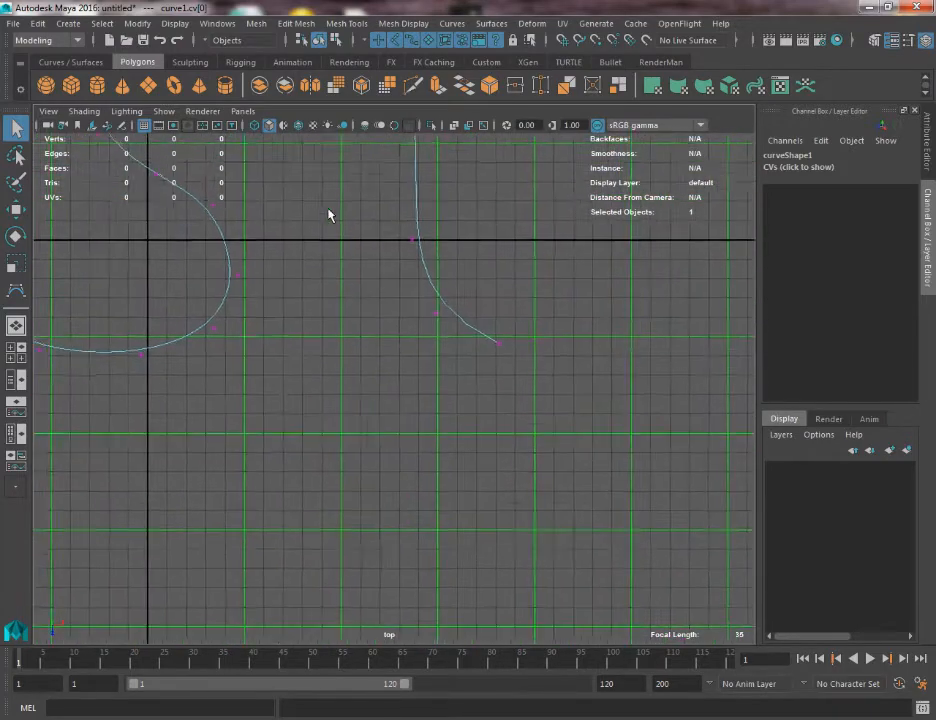
{"action": "right_click_drag", "start_coordinate": [330, 214], "coordinate": [551, 417], "text": "alt"}
{"action": "middle_click_drag", "start_coordinate": [541, 326], "coordinate": [411, 380], "text": "alt"}
{"action": "left_click_drag", "start_coordinate": [418, 350], "coordinate": [408, 385]}
{"action": "key", "text": "w"}
{"action": "scroll", "coordinate": [408, 385], "scroll_direction": "up", "scroll_amount": 2}
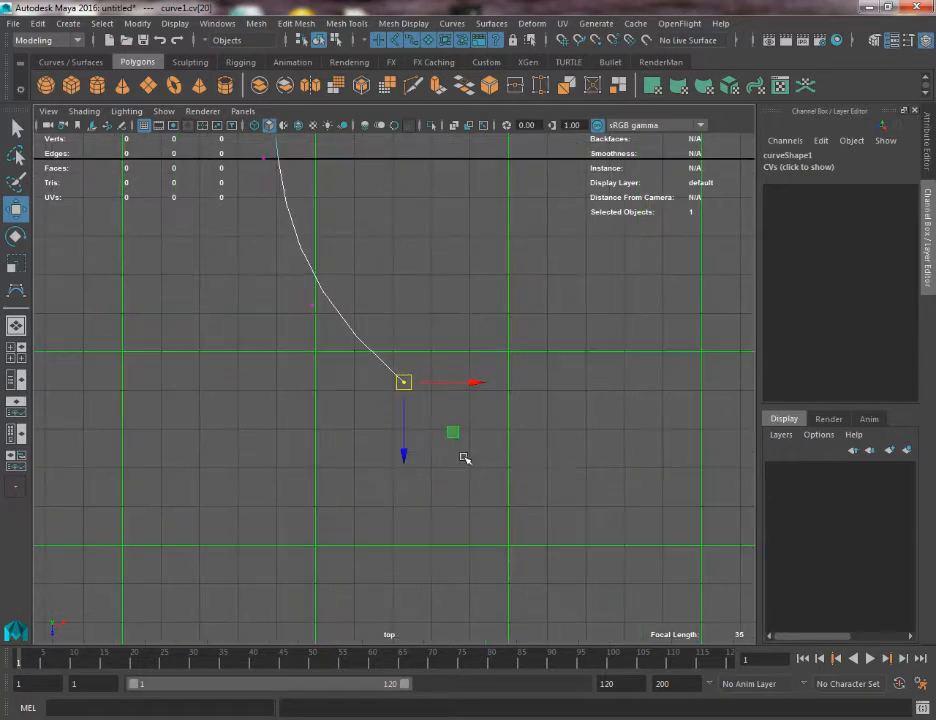
Examine the control vertices near the curve's lower-right end up close.
{"action": "left_click_drag", "start_coordinate": [464, 459], "coordinate": [431, 419], "text": "alt"}
{"action": "key", "text": "q"}
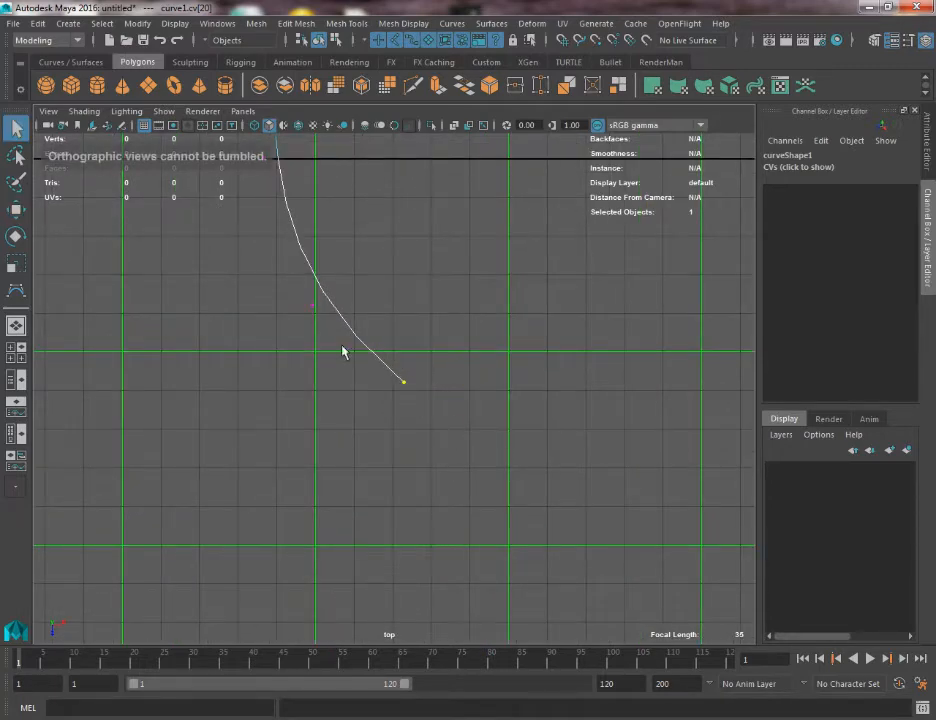
{"action": "middle_click_drag", "start_coordinate": [338, 346], "coordinate": [305, 440], "text": "alt"}
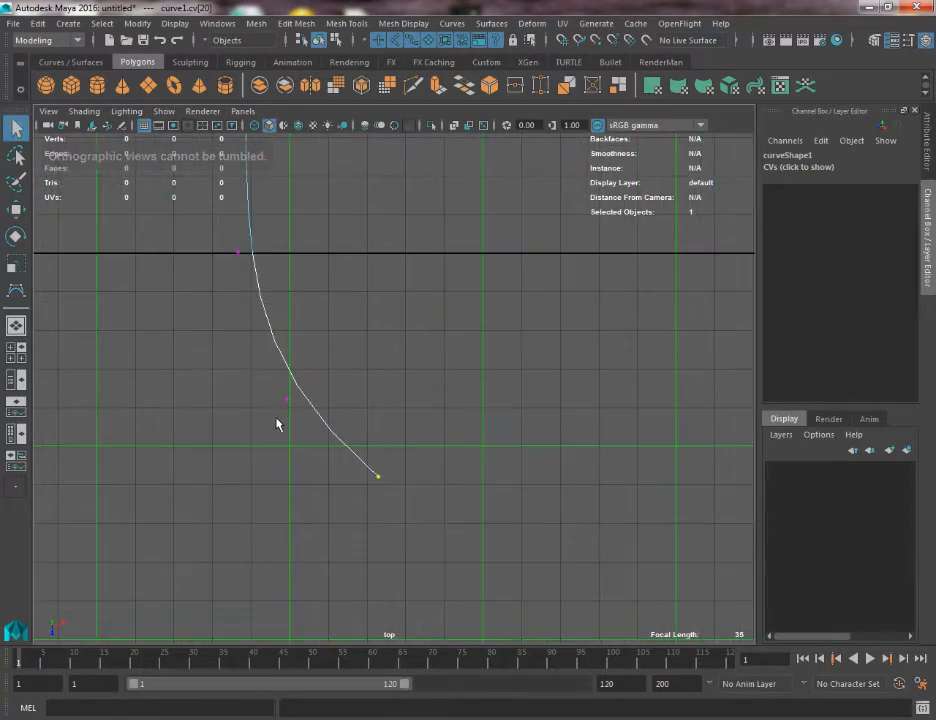
{"action": "middle_click_drag", "start_coordinate": [363, 487], "coordinate": [385, 462], "text": "alt"}
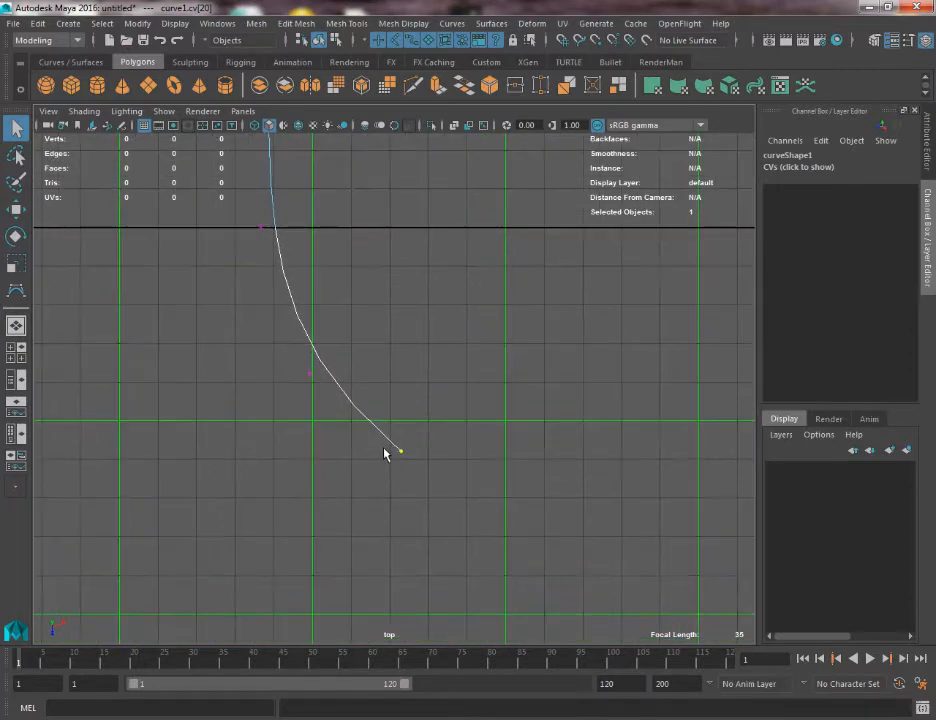
{"action": "scroll", "coordinate": [390, 458], "scroll_direction": "up", "scroll_amount": 2}
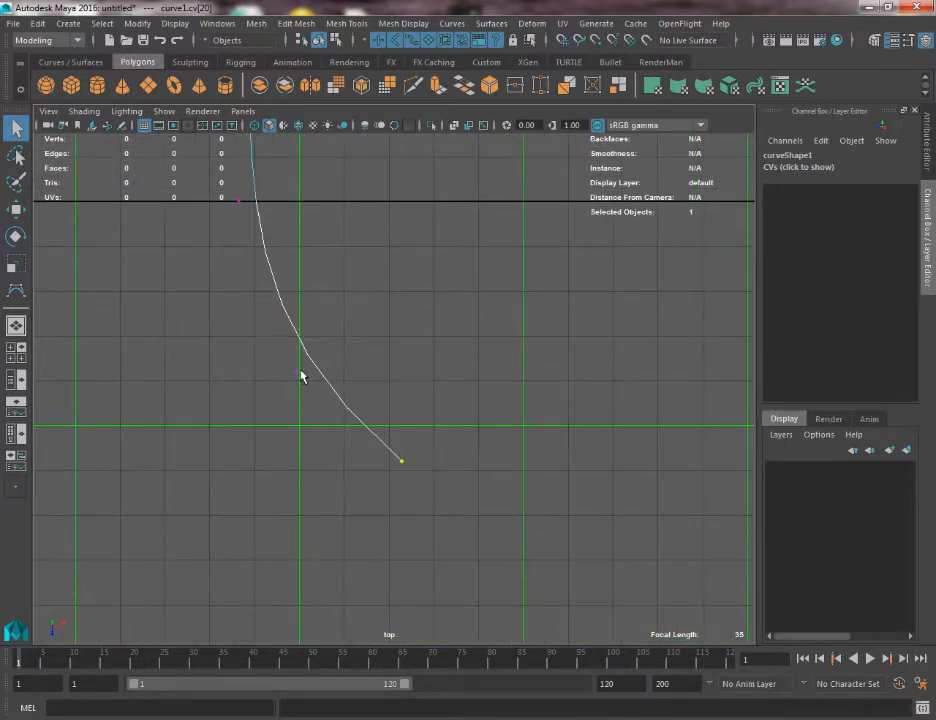
{"action": "middle_click_drag", "start_coordinate": [277, 236], "coordinate": [317, 556], "text": "alt"}
{"action": "mouse_move", "coordinate": [315, 366]}
{"action": "middle_mouse_down", "text": "alt"}
{"action": "mouse_move", "coordinate": [334, 430]}
{"action": "mouse_move", "coordinate": [388, 500]}
{"action": "middle_mouse_up", "text": "alt"}
{"action": "middle_click_drag", "start_coordinate": [301, 200], "coordinate": [472, 372], "text": "alt"}
Return to object mode and select the whole curve.
{"action": "scroll", "coordinate": [472, 372], "scroll_direction": "down", "scroll_amount": 5}
{"action": "middle_click_drag", "start_coordinate": [318, 260], "coordinate": [555, 112], "text": "alt"}
{"action": "mouse_move", "coordinate": [423, 405]}
{"action": "middle_mouse_down", "text": "alt"}
{"action": "mouse_move", "coordinate": [441, 386]}
{"action": "mouse_move", "coordinate": [426, 446]}
{"action": "middle_mouse_up", "text": "alt"}
{"action": "scroll", "coordinate": [437, 425], "scroll_direction": "down", "scroll_amount": 1}
{"action": "right_click_drag", "start_coordinate": [381, 315], "coordinate": [428, 298]}
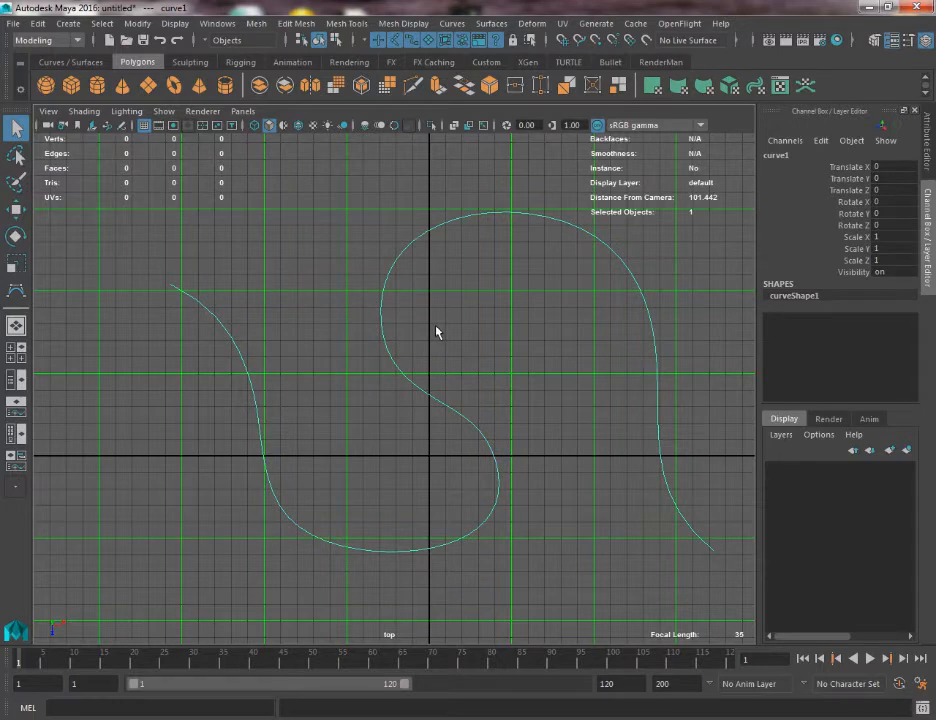
Create a polygon cylinder near the grid's centre in the perspective view, about 0.95 in radius and 1.35 high.
{"action": "left_click", "coordinate": [98, 86]}
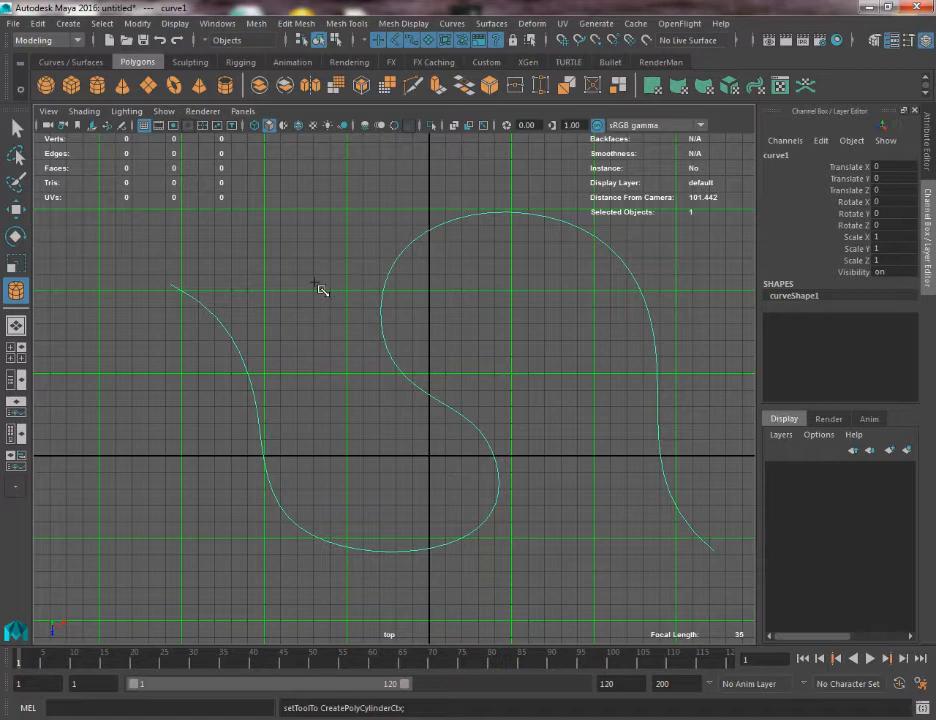
{"action": "key", "text": "space"}
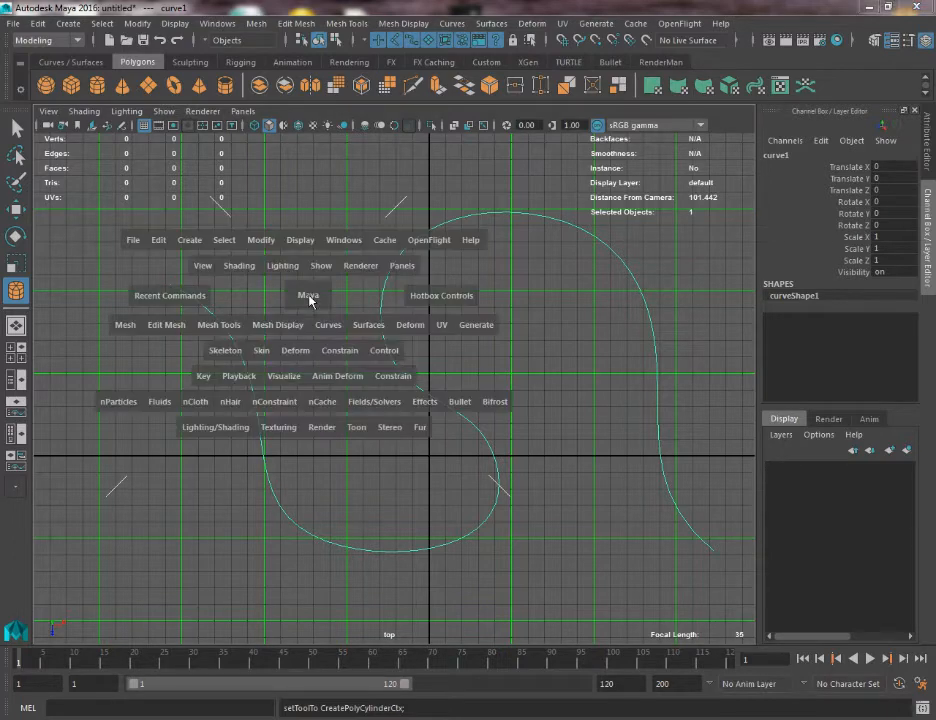
{"action": "left_click_drag", "start_coordinate": [308, 296], "coordinate": [311, 268]}
{"action": "left_click_drag", "start_coordinate": [391, 377], "coordinate": [403, 400], "text": "alt"}
{"action": "key", "text": "f"}
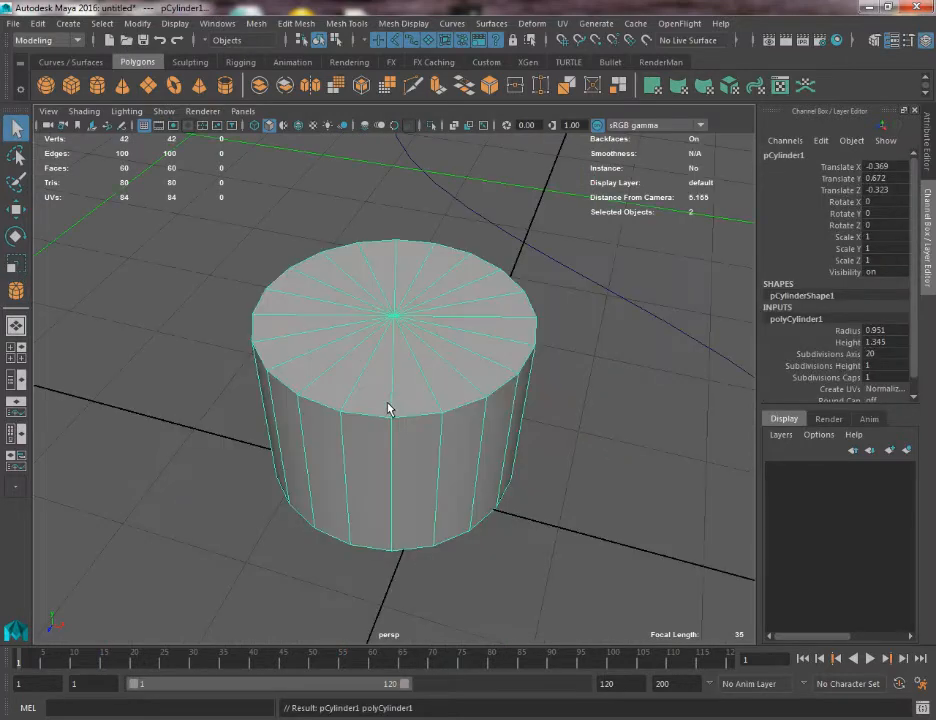
{"action": "left_click_drag", "start_coordinate": [389, 405], "coordinate": [540, 402], "text": "alt"}
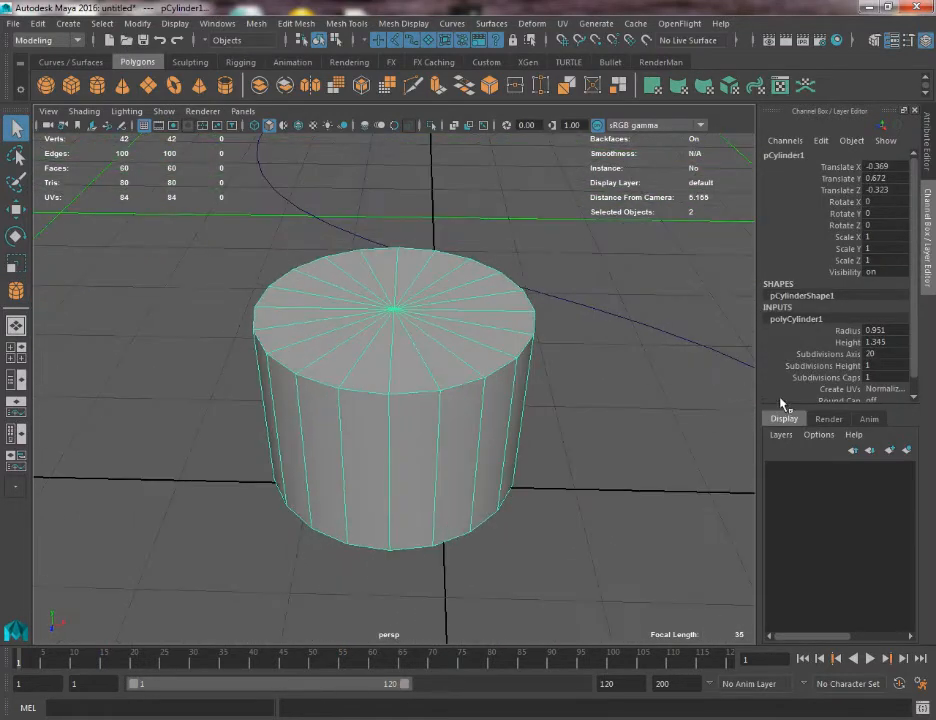
Set the cylinder's axis subdivisions to 12.
{"action": "left_click", "coordinate": [828, 358]}
{"action": "middle_click_drag", "start_coordinate": [639, 295], "coordinate": [579, 321]}
{"action": "left_click_drag", "start_coordinate": [470, 346], "coordinate": [278, 332], "text": "alt"}
{"action": "right_click_drag", "start_coordinate": [472, 326], "coordinate": [384, 301], "text": "alt"}
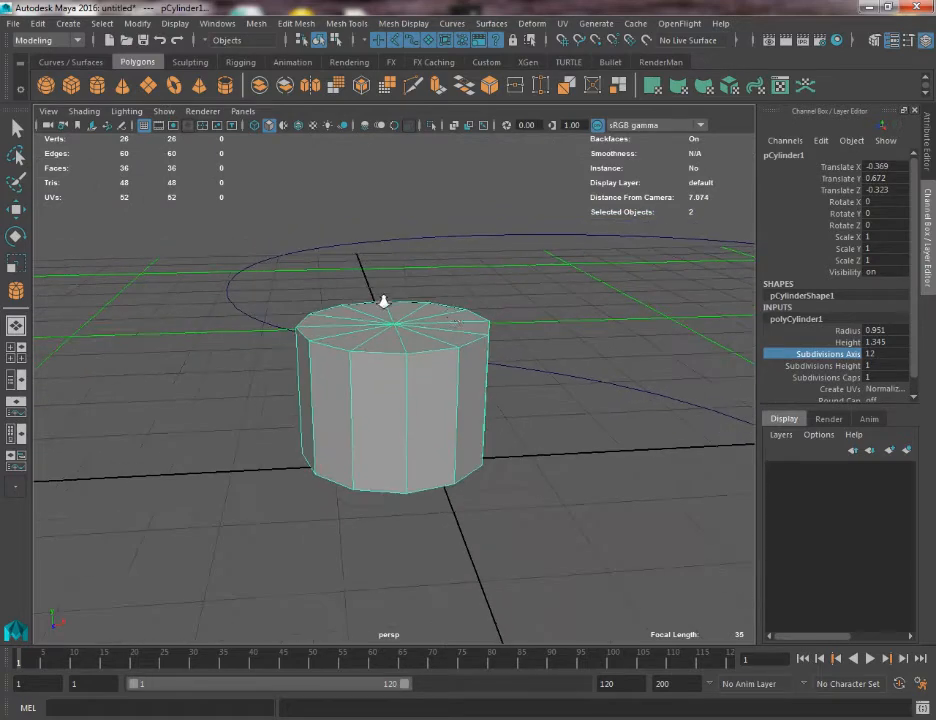
{"action": "left_click_drag", "start_coordinate": [454, 315], "coordinate": [389, 326], "text": "alt"}
{"action": "right_click_drag", "start_coordinate": [389, 330], "coordinate": [271, 369]}
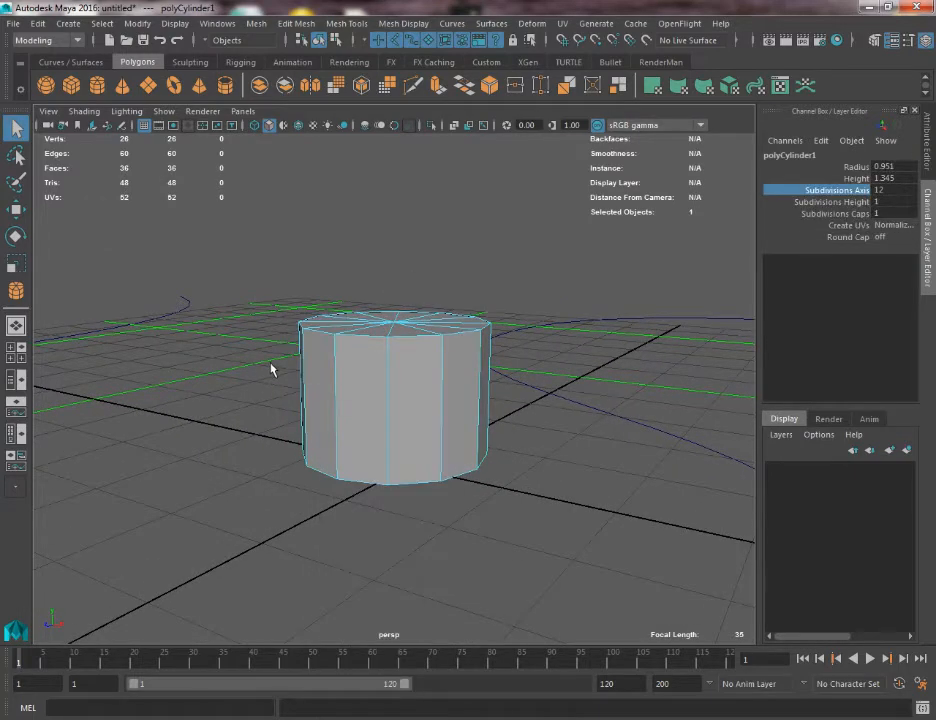
Delete the cylinder's side and bottom faces, keeping only the top cap as a flat disc.
{"action": "left_click_drag", "start_coordinate": [281, 372], "coordinate": [350, 398], "text": "alt"}
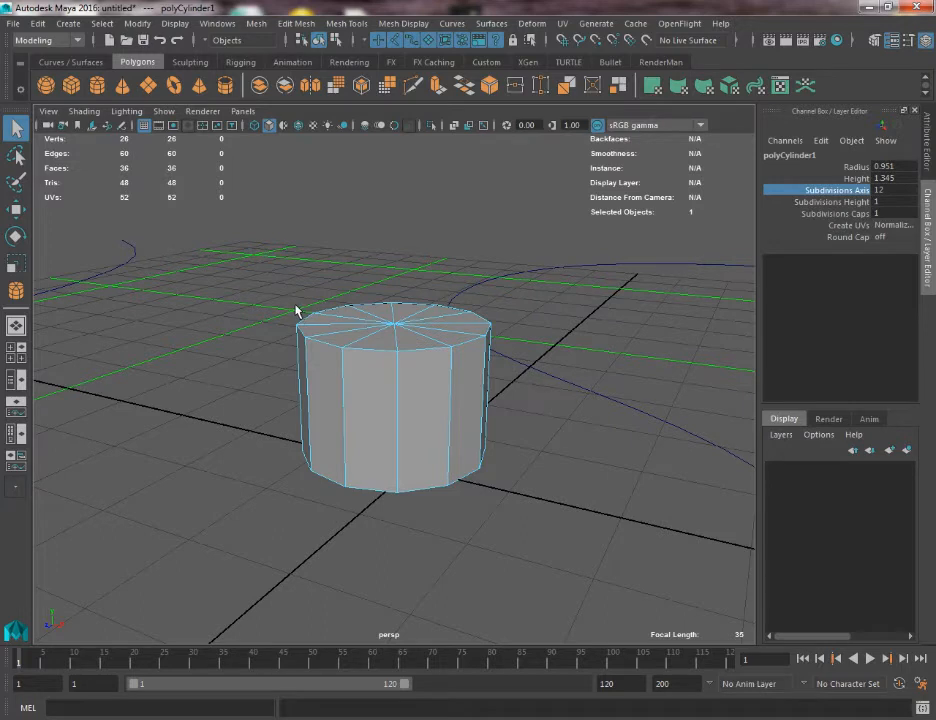
{"action": "left_click_drag", "start_coordinate": [313, 372], "coordinate": [313, 366], "text": "alt"}
{"action": "left_click_drag", "start_coordinate": [189, 388], "coordinate": [529, 557]}
{"action": "key", "text": "Delete"}
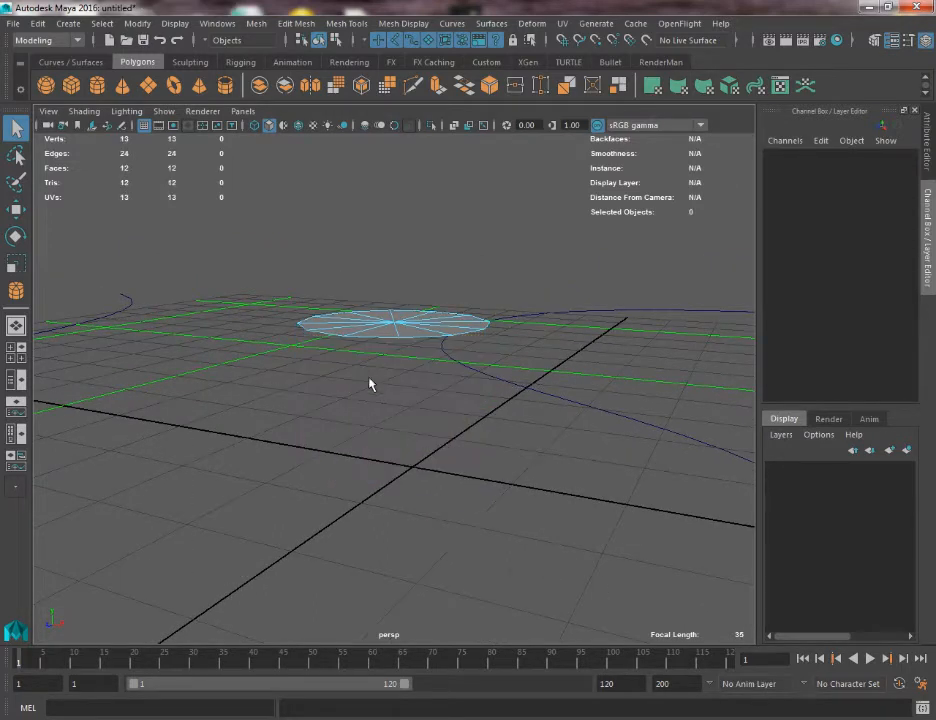
{"action": "left_click_drag", "start_coordinate": [370, 382], "coordinate": [461, 393], "text": "alt"}
{"action": "key", "text": "ctrl+z"}
{"action": "left_click_drag", "start_coordinate": [277, 402], "coordinate": [401, 432], "text": "alt"}
{"action": "key", "text": "Delete"}
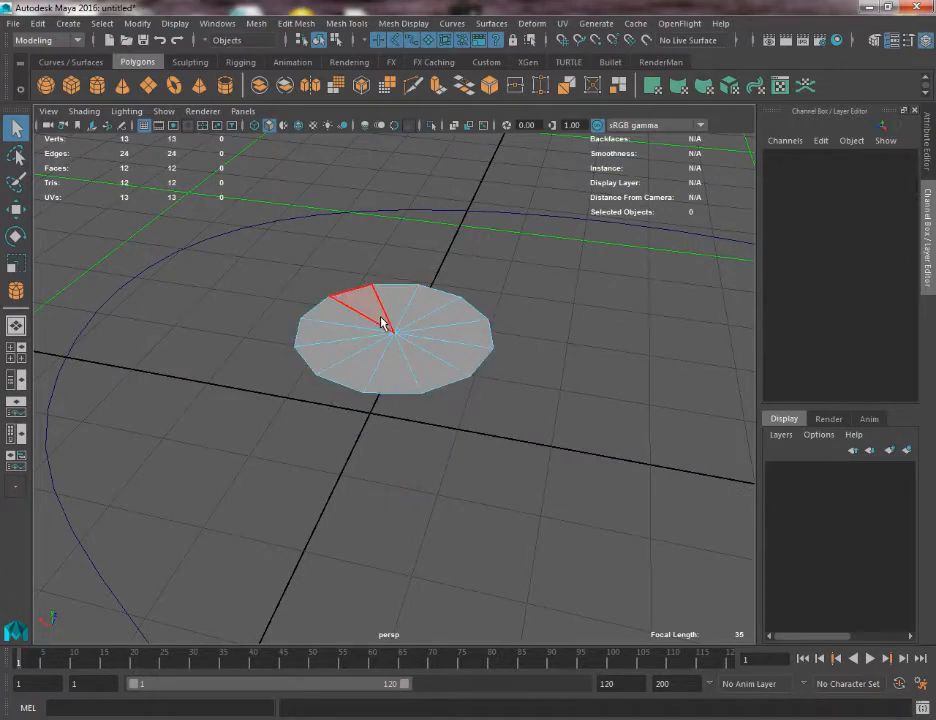
{"action": "scroll", "coordinate": [375, 330], "scroll_direction": "down", "scroll_amount": 3}
{"action": "right_click_drag", "start_coordinate": [379, 350], "coordinate": [436, 316]}
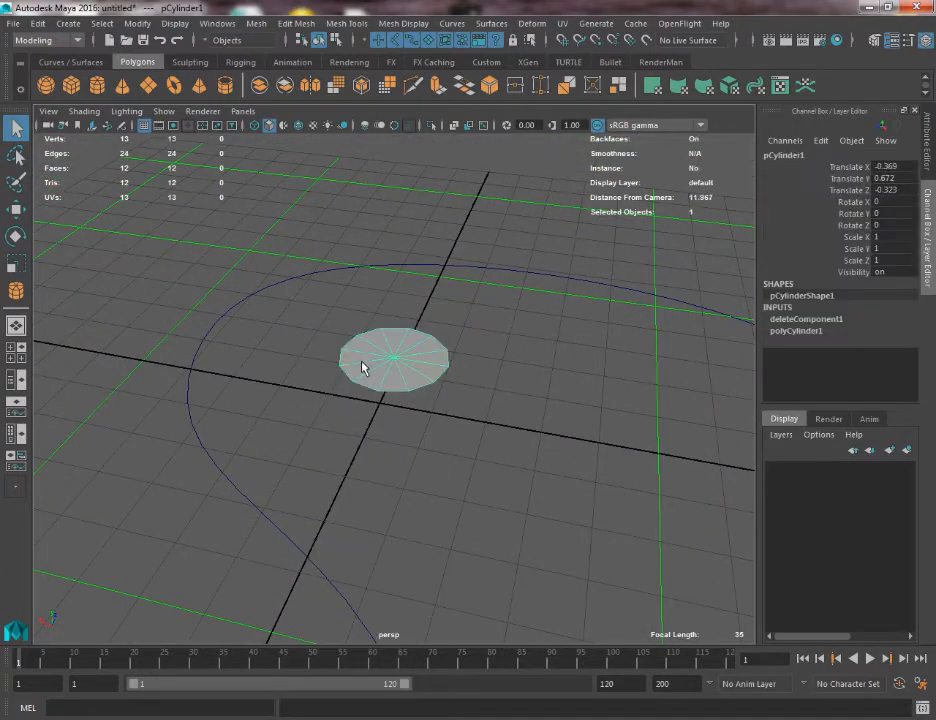
Undo the face deletion and remove the side and bottom faces below the cap again.
{"action": "key", "text": "w"}
{"action": "mouse_move", "coordinate": [430, 386]}
{"action": "left_mouse_down", "text": "alt"}
{"action": "mouse_move", "coordinate": [451, 347]}
{"action": "mouse_move", "coordinate": [333, 355]}
{"action": "mouse_move", "coordinate": [303, 403]}
{"action": "mouse_move", "coordinate": [334, 349]}
{"action": "mouse_move", "coordinate": [426, 403]}
{"action": "left_mouse_up", "text": "alt"}
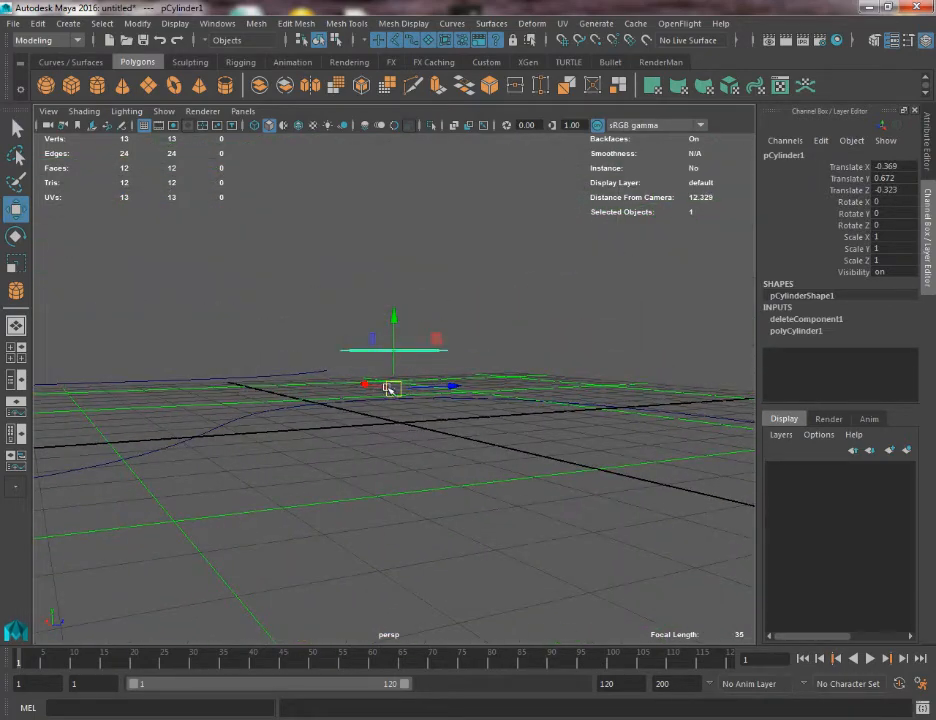
{"action": "mouse_move", "coordinate": [377, 339]}
{"action": "left_mouse_down", "text": "alt"}
{"action": "mouse_move", "coordinate": [404, 337]}
{"action": "mouse_move", "coordinate": [387, 370]}
{"action": "mouse_move", "coordinate": [480, 376]}
{"action": "mouse_move", "coordinate": [391, 378]}
{"action": "mouse_move", "coordinate": [381, 369]}
{"action": "mouse_move", "coordinate": [391, 353]}
{"action": "left_mouse_up", "text": "alt"}
{"action": "key", "text": "ctrl+z"}
{"action": "key", "text": "ctrl+z"}
{"action": "key", "text": "ctrl+z"}
{"action": "key", "text": "Delete"}
{"action": "right_click_drag", "start_coordinate": [391, 353], "coordinate": [441, 305]}
{"action": "left_click_drag", "start_coordinate": [384, 355], "coordinate": [386, 378], "text": "alt"}
Center the pivot of the remaining disc.
{"action": "key", "text": "w"}
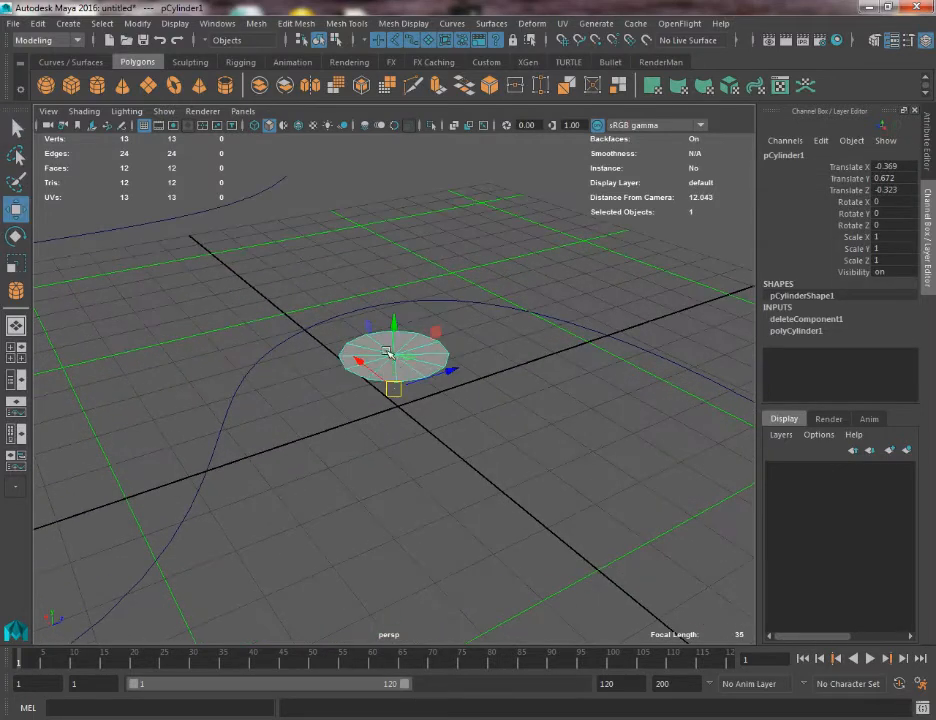
{"action": "left_click", "coordinate": [135, 23]}
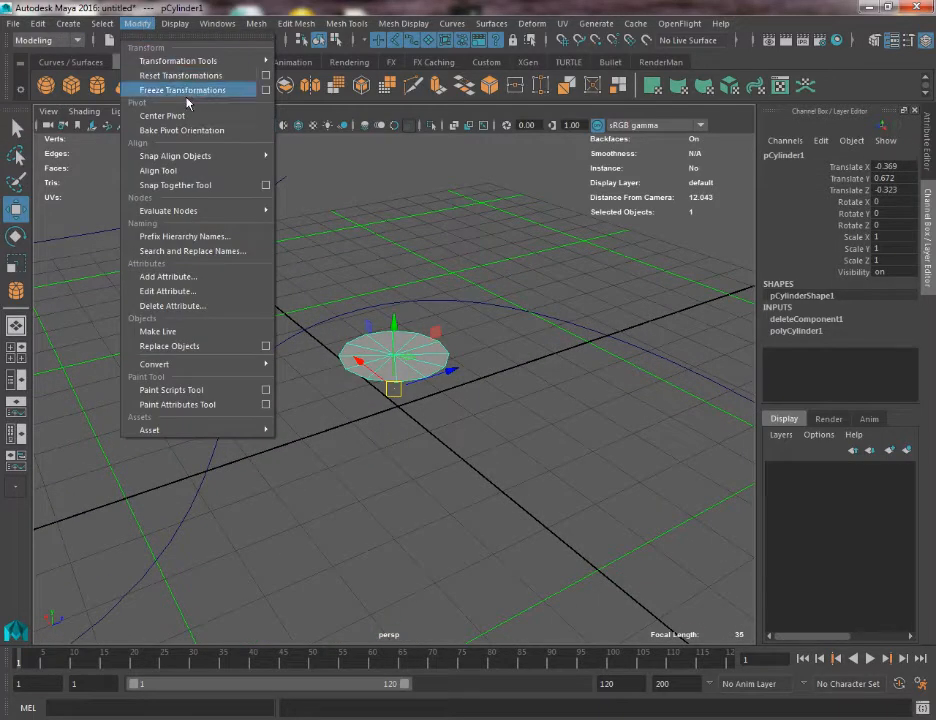
{"action": "left_click", "coordinate": [150, 117]}
{"action": "left_click_drag", "start_coordinate": [268, 270], "coordinate": [311, 367], "text": "alt"}
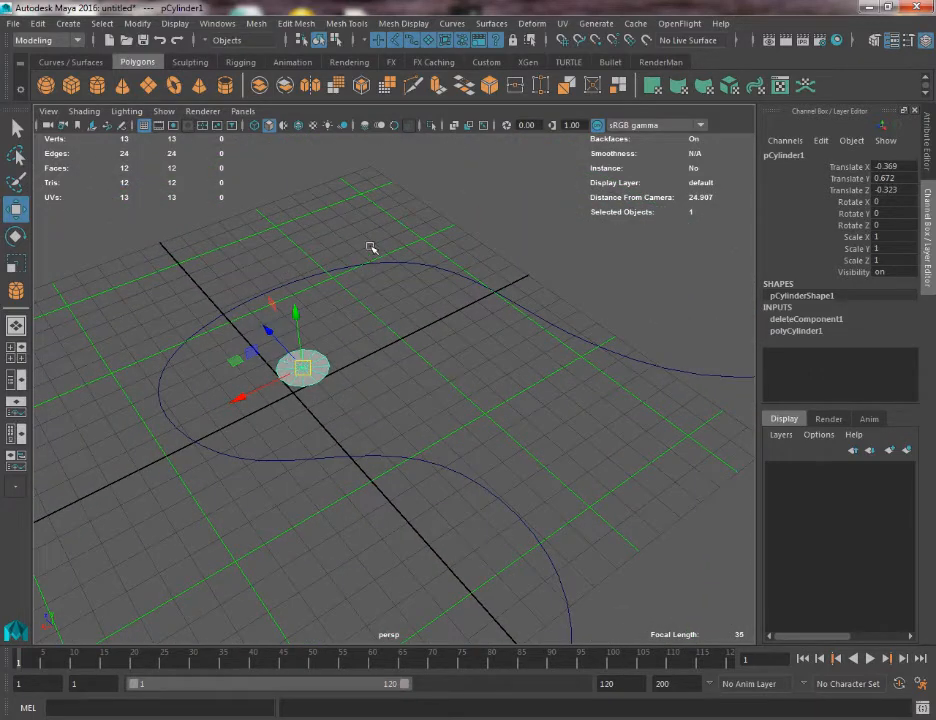
Move the disc from the grid's centre toward the starting end of the curve.
{"action": "key", "text": "v"}
{"action": "key", "text": "c"}
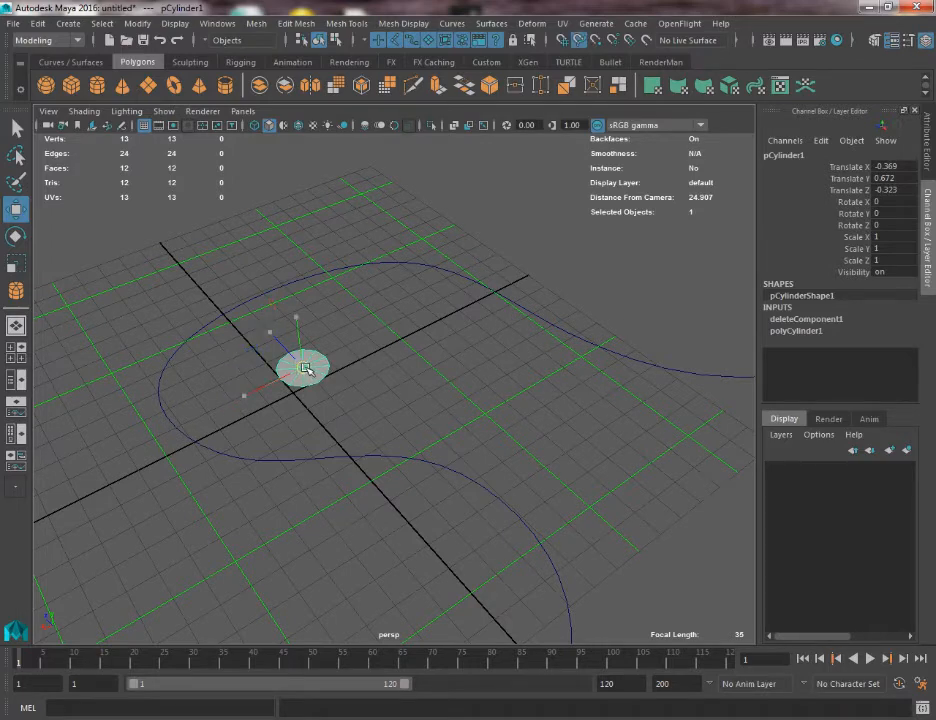
{"action": "left_click_drag", "start_coordinate": [324, 373], "coordinate": [190, 283], "text": "alt"}
{"action": "scroll", "coordinate": [290, 332], "scroll_direction": "up", "scroll_amount": 2}
{"action": "middle_click_drag", "start_coordinate": [292, 335], "coordinate": [485, 428], "text": "alt"}
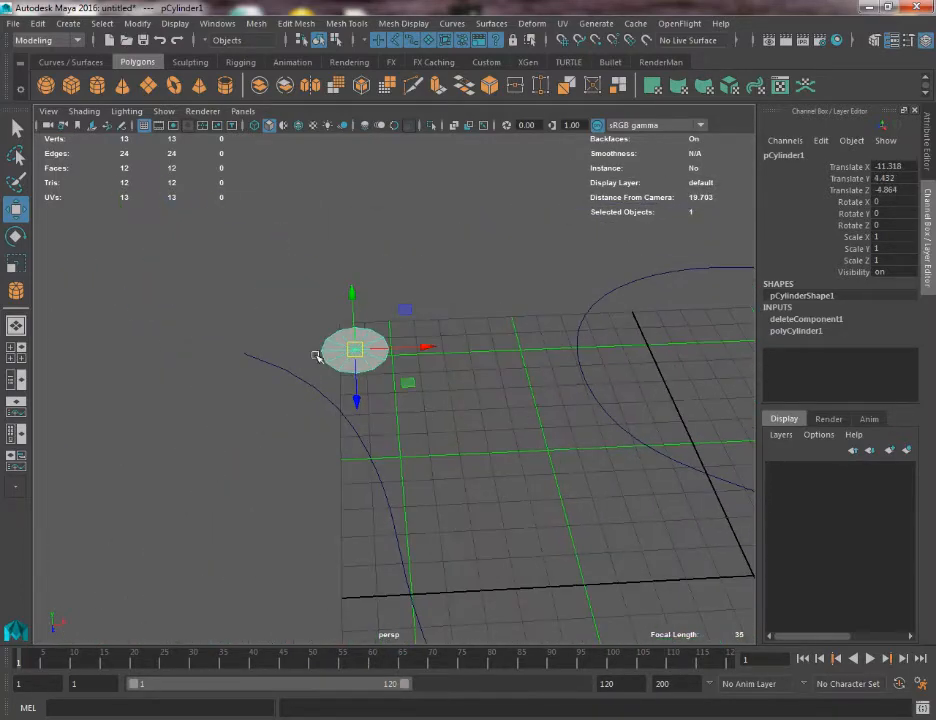
{"action": "scroll", "coordinate": [394, 418], "scroll_direction": "down", "scroll_amount": 5}
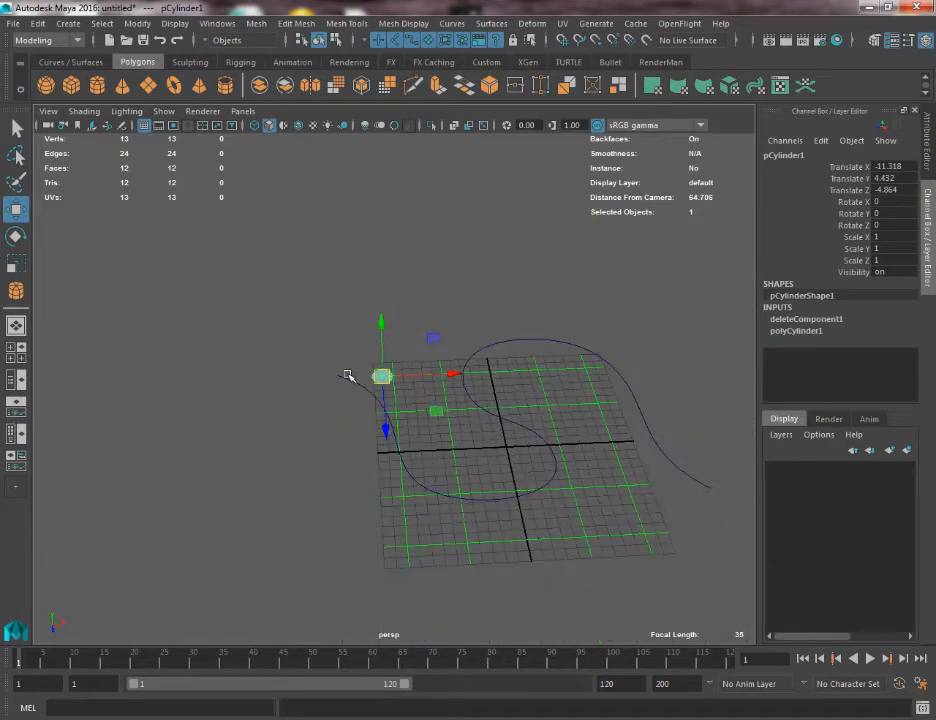
Examine the first two control vertices at the curve's start up close.
{"action": "left_click", "coordinate": [350, 380]}
{"action": "right_click_drag", "start_coordinate": [350, 374], "coordinate": [285, 361]}
{"action": "left_click_drag", "start_coordinate": [254, 316], "coordinate": [310, 383]}
{"action": "key", "text": "f"}
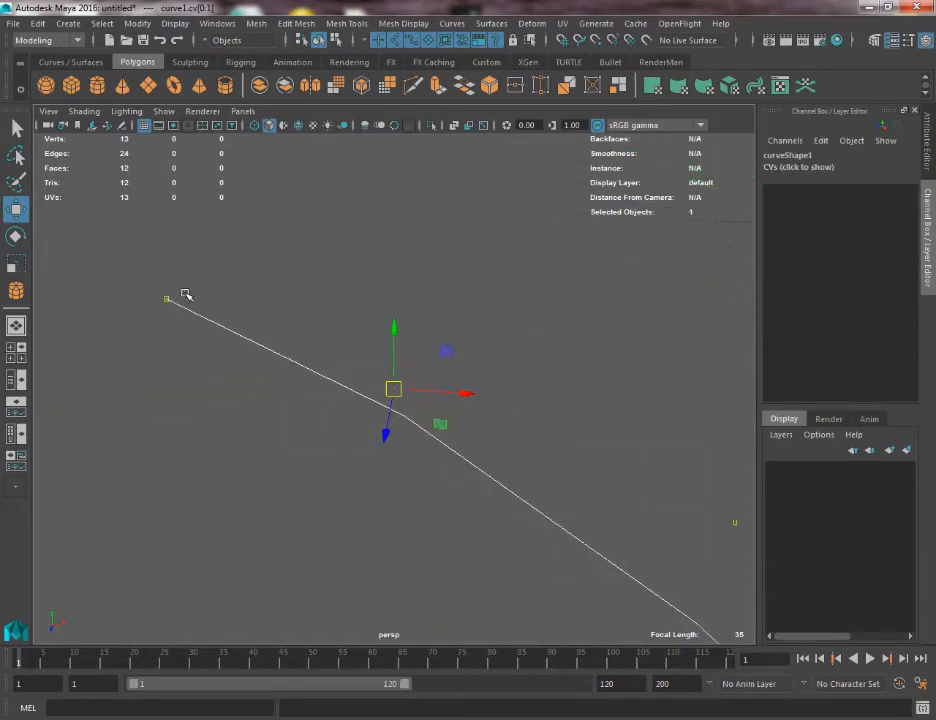
{"action": "left_click_drag", "start_coordinate": [185, 294], "coordinate": [318, 370], "text": "alt"}
{"action": "key", "text": "q"}
Select the disc and snap its centre onto the curve's starting point.
{"action": "left_click", "coordinate": [318, 370]}
{"action": "left_click_drag", "start_coordinate": [380, 357], "coordinate": [303, 380], "text": "alt"}
{"action": "key", "text": "w"}
{"action": "left_click_drag", "start_coordinate": [351, 407], "coordinate": [441, 452]}
{"action": "middle_click_drag", "start_coordinate": [430, 392], "coordinate": [258, 232], "text": "alt"}
{"action": "right_click_drag", "start_coordinate": [255, 240], "coordinate": [232, 256], "text": "alt"}
{"action": "left_click_drag", "start_coordinate": [232, 258], "coordinate": [86, 101]}
{"action": "middle_click_drag", "start_coordinate": [297, 315], "coordinate": [438, 490], "text": "alt"}
{"action": "right_click_drag", "start_coordinate": [195, 315], "coordinate": [290, 378], "text": "alt"}
Rotate the disc to 30 in X and -90 in Z so it stands across the curve's start.
{"action": "key", "text": "e"}
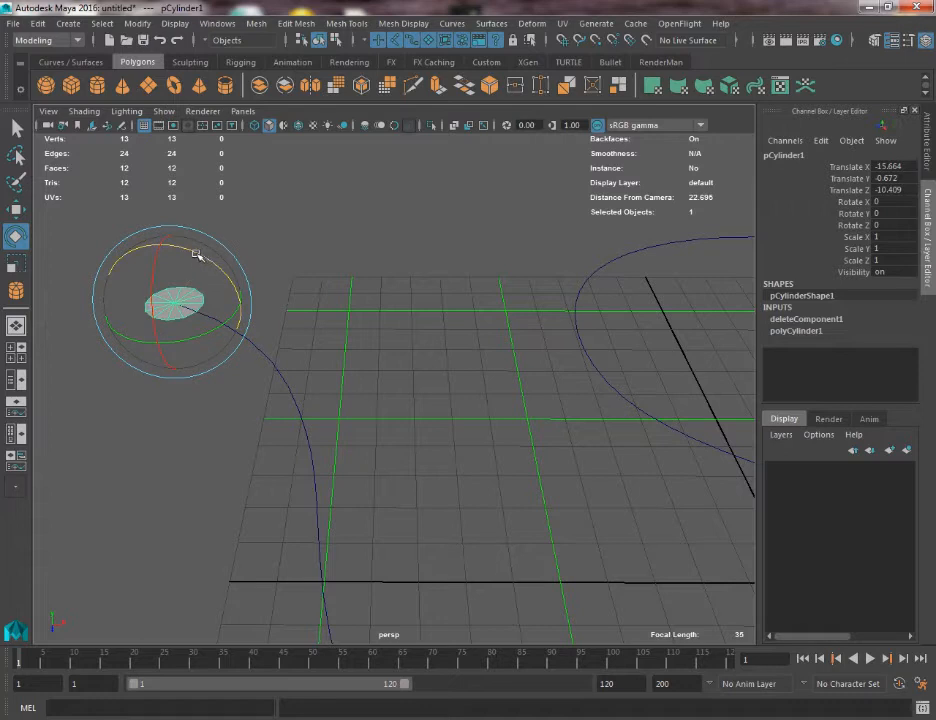
{"action": "left_click_drag", "start_coordinate": [200, 256], "coordinate": [357, 347]}
{"action": "key", "text": "q"}
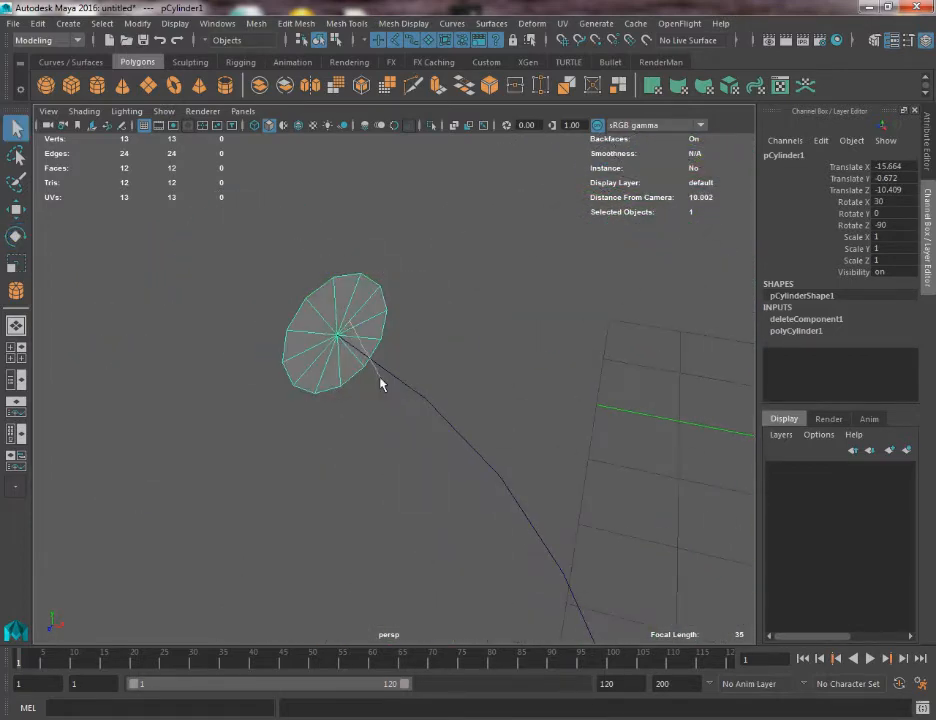
Switch the disc to face mode and select all of its faces.
{"action": "right_click_drag", "start_coordinate": [380, 384], "coordinate": [368, 386]}
{"action": "double_click", "coordinate": [334, 317]}
{"action": "mouse_move", "coordinate": [334, 317]}
{"action": "left_mouse_down", "text": "alt"}
{"action": "mouse_move", "coordinate": [332, 309]}
{"action": "mouse_move", "coordinate": [305, 330]}
{"action": "left_mouse_up", "text": "alt"}
{"action": "right_click_drag", "start_coordinate": [305, 330], "coordinate": [385, 404], "text": "alt"}
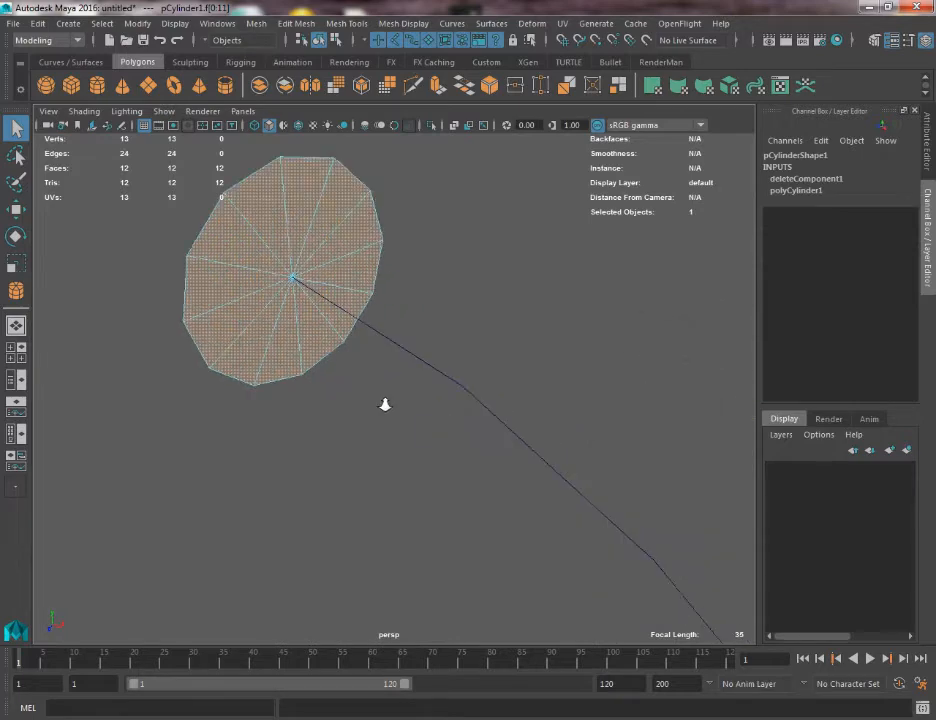
{"action": "left_click_drag", "start_coordinate": [385, 404], "coordinate": [333, 356], "text": "alt"}
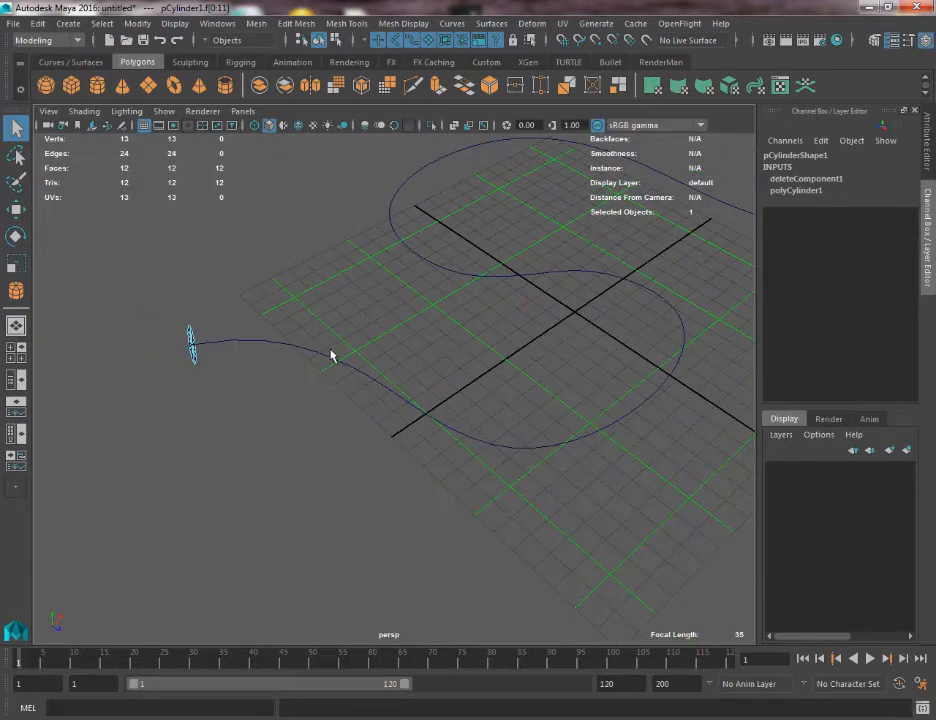
Examine the disc's selected faces and their alignment with the curve's start from several angles.
{"action": "left_click_drag", "start_coordinate": [381, 176], "coordinate": [347, 376], "text": "alt"}
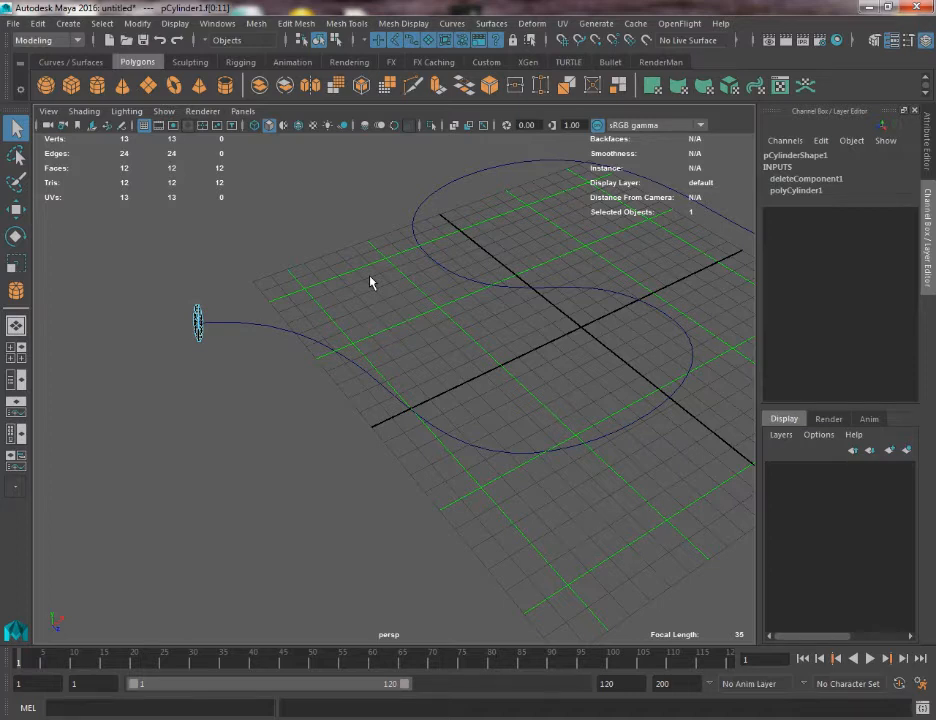
{"action": "left_click_drag", "start_coordinate": [370, 282], "coordinate": [343, 268], "text": "alt"}
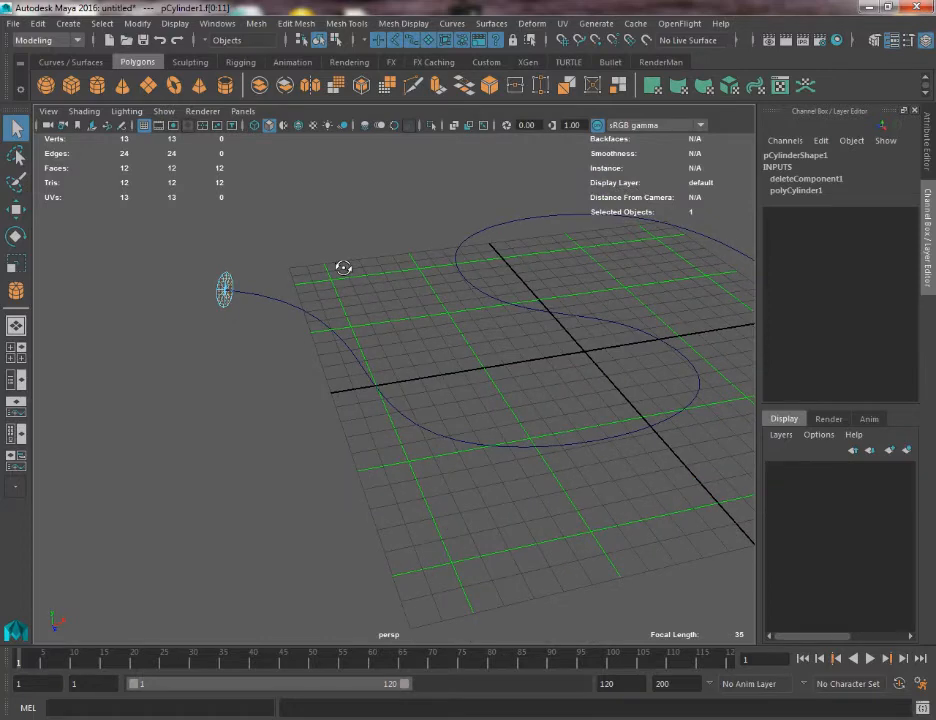
{"action": "left_click_drag", "start_coordinate": [303, 293], "coordinate": [228, 305], "text": "alt"}
{"action": "key", "text": "w"}
{"action": "key", "text": "q"}
{"action": "right_click_drag", "start_coordinate": [230, 292], "coordinate": [230, 254]}
{"action": "left_click", "coordinate": [238, 303]}
{"action": "left_click_drag", "start_coordinate": [238, 303], "coordinate": [200, 290], "text": "alt"}
{"action": "right_click_drag", "start_coordinate": [280, 270], "coordinate": [284, 292]}
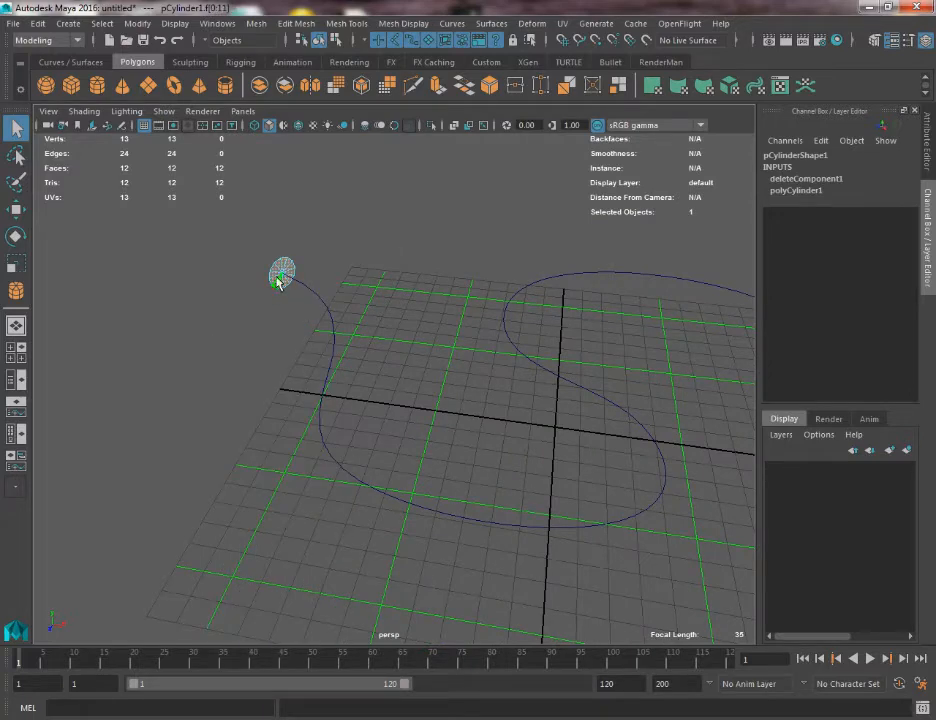
{"action": "left_click_drag", "start_coordinate": [278, 281], "coordinate": [230, 261], "text": "alt"}
{"action": "key", "text": "f"}
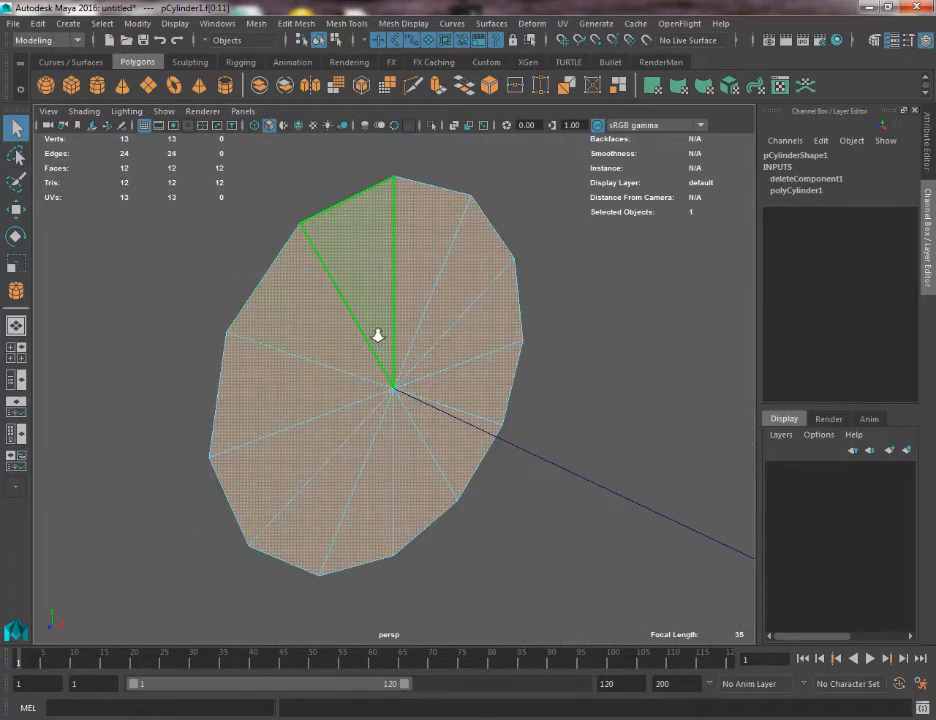
{"action": "scroll", "coordinate": [378, 336], "scroll_direction": "down", "scroll_amount": 10}
{"action": "left_click_drag", "start_coordinate": [383, 395], "coordinate": [330, 377], "text": "alt"}
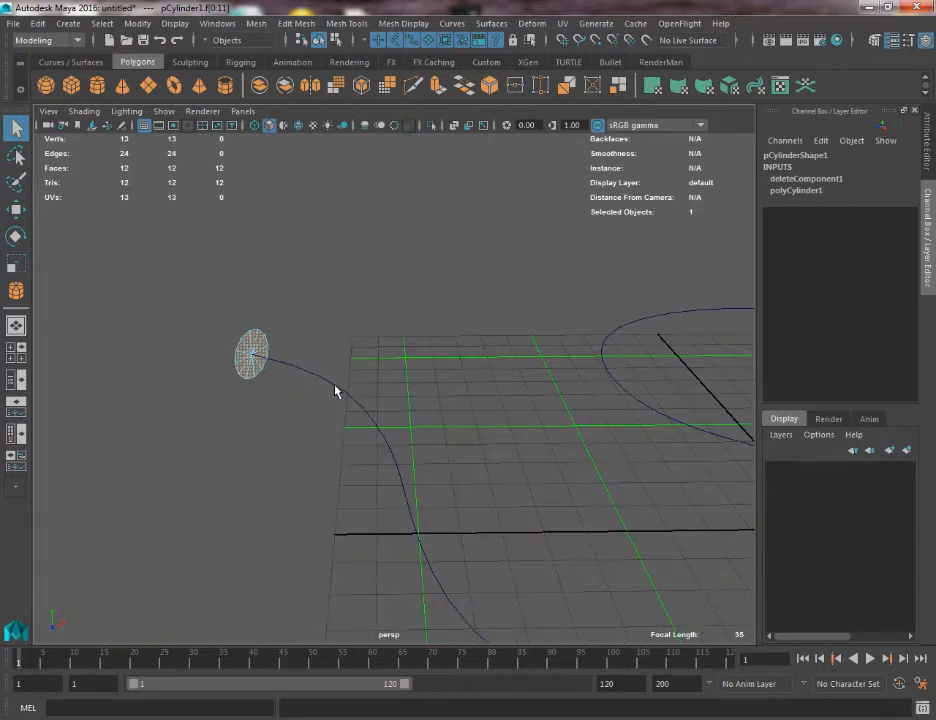
Add the curve to the face selection and extrude the disc's faces along it.
{"action": "left_click", "coordinate": [335, 386]}
{"action": "key", "text": "ctrl+z"}
{"action": "left_click", "coordinate": [333, 390], "text": "shift"}
{"action": "left_click_drag", "start_coordinate": [305, 405], "coordinate": [329, 323], "text": "alt"}
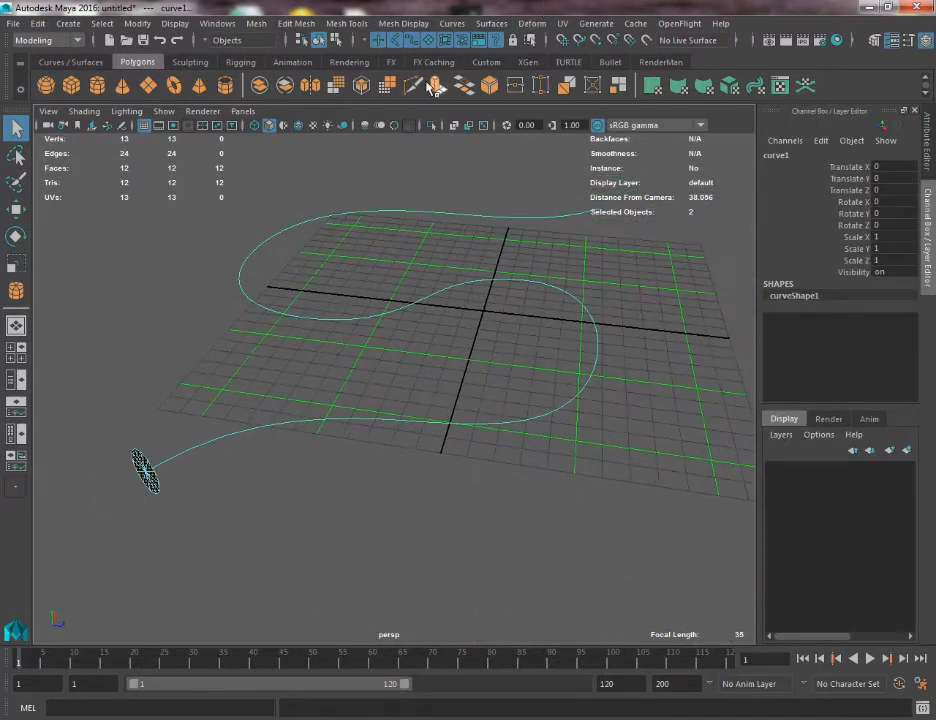
{"action": "left_click", "coordinate": [438, 87]}
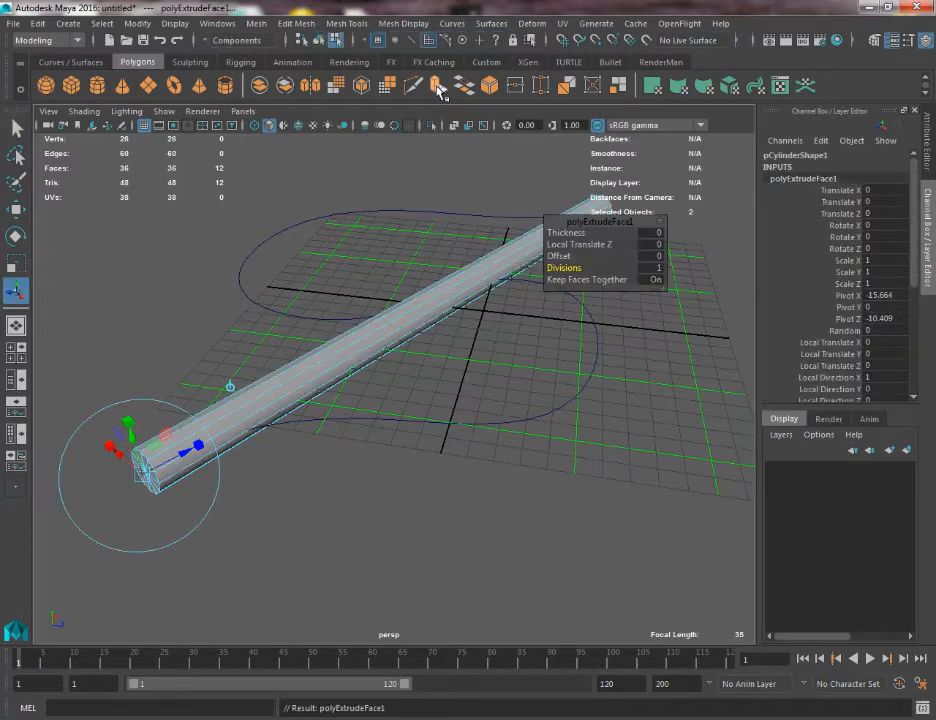
Raise the extrusion's divisions to 25 so the tube bends along the winding curve.
{"action": "left_click_drag", "start_coordinate": [232, 321], "coordinate": [182, 375], "text": "alt"}
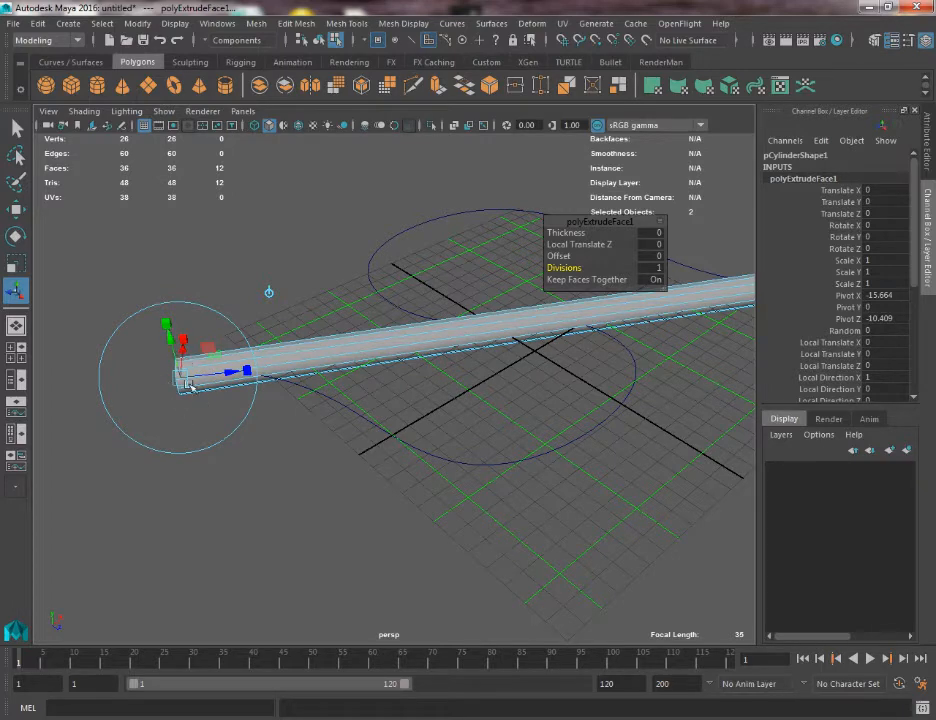
{"action": "left_click_drag", "start_coordinate": [349, 359], "coordinate": [240, 497], "text": "alt"}
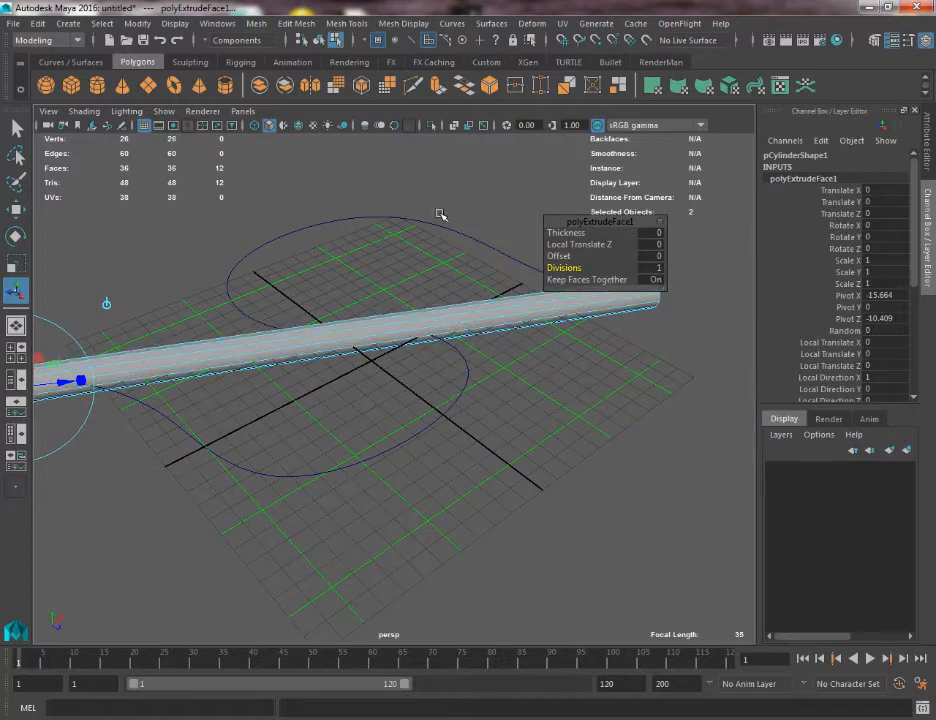
{"action": "left_click_drag", "start_coordinate": [440, 215], "coordinate": [257, 242], "text": "alt"}
{"action": "left_click_drag", "start_coordinate": [478, 344], "coordinate": [665, 518], "text": "alt"}
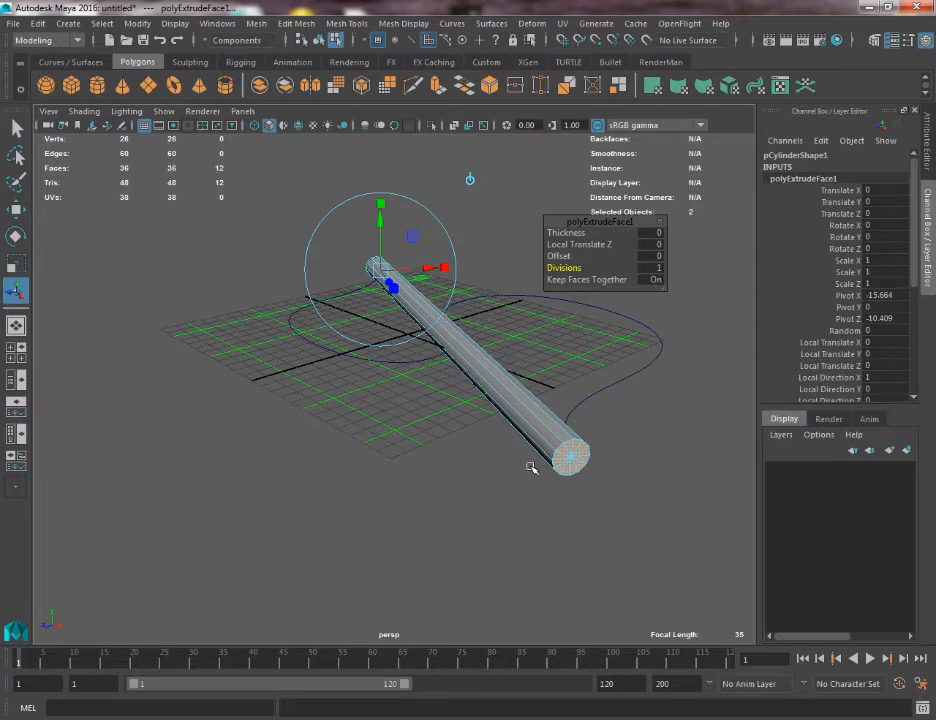
{"action": "left_click_drag", "start_coordinate": [381, 436], "coordinate": [437, 445], "text": "alt"}
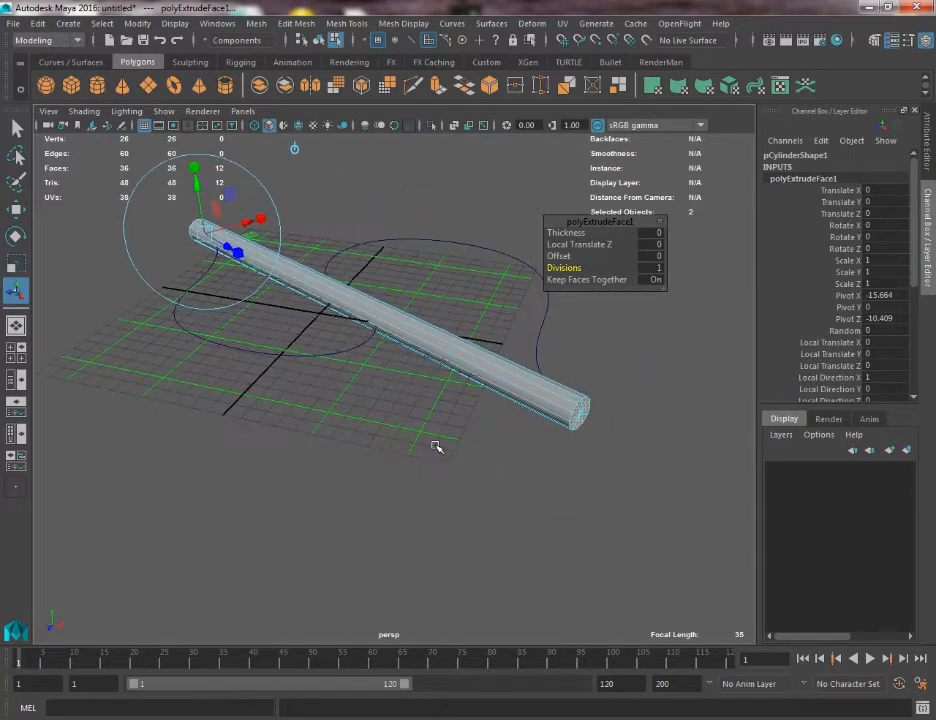
{"action": "left_click_drag", "start_coordinate": [280, 272], "coordinate": [364, 332], "text": "alt"}
{"action": "right_click_drag", "start_coordinate": [364, 332], "coordinate": [410, 381], "text": "alt"}
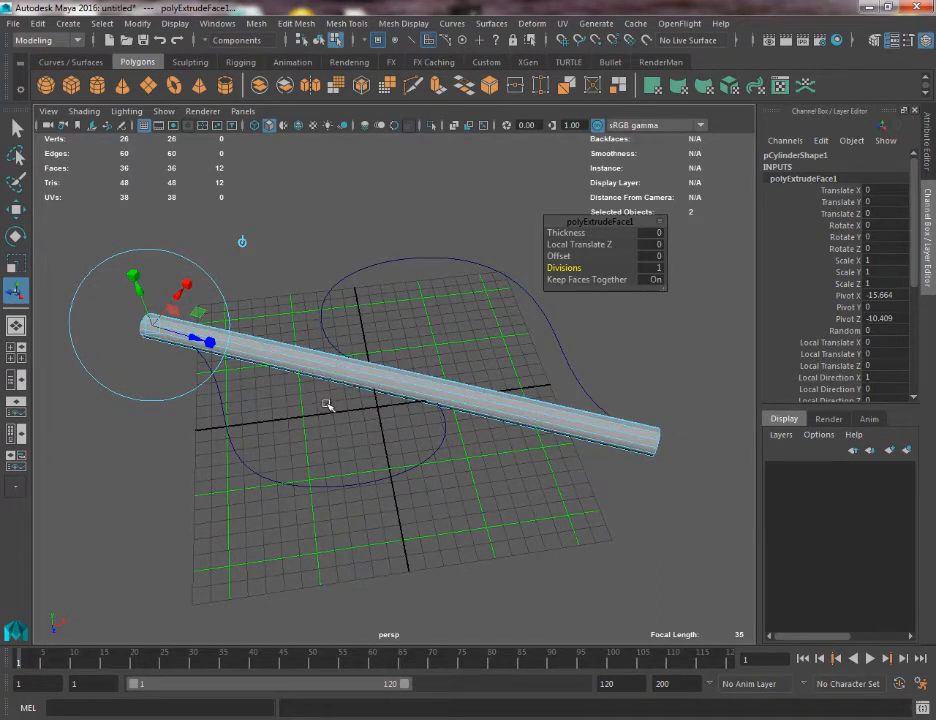
{"action": "left_click_drag", "start_coordinate": [570, 270], "coordinate": [602, 272]}
{"action": "middle_click_drag", "start_coordinate": [622, 272], "coordinate": [806, 271]}
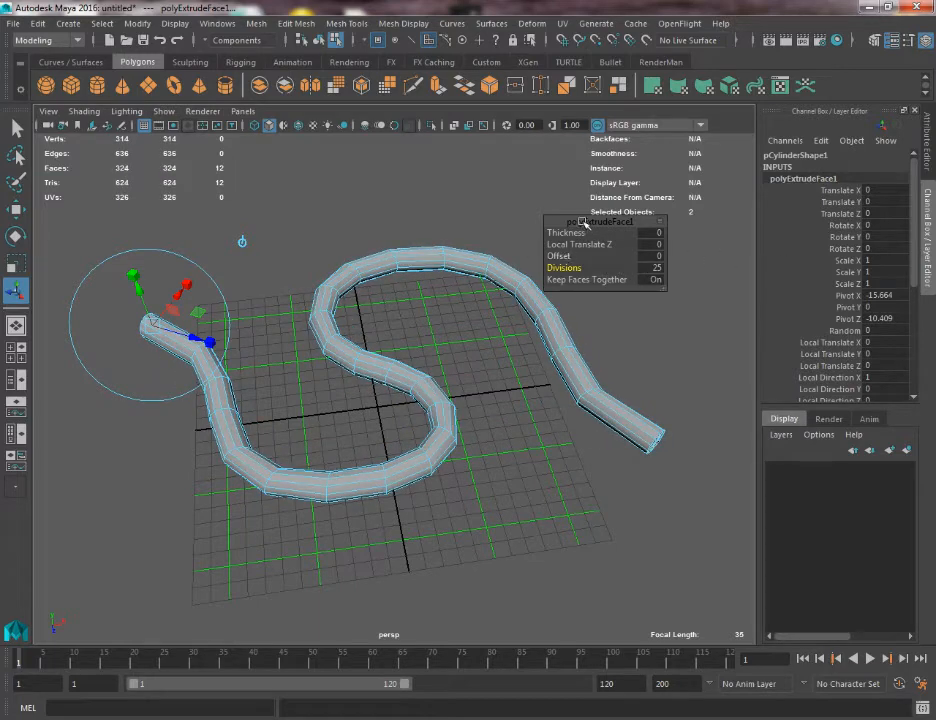
Try 100 divisions on the tube's extrusion and check the smoothness of its bends.
{"action": "left_click", "coordinate": [656, 270]}
{"action": "type", "text": "100"}
{"action": "key", "text": "Return"}
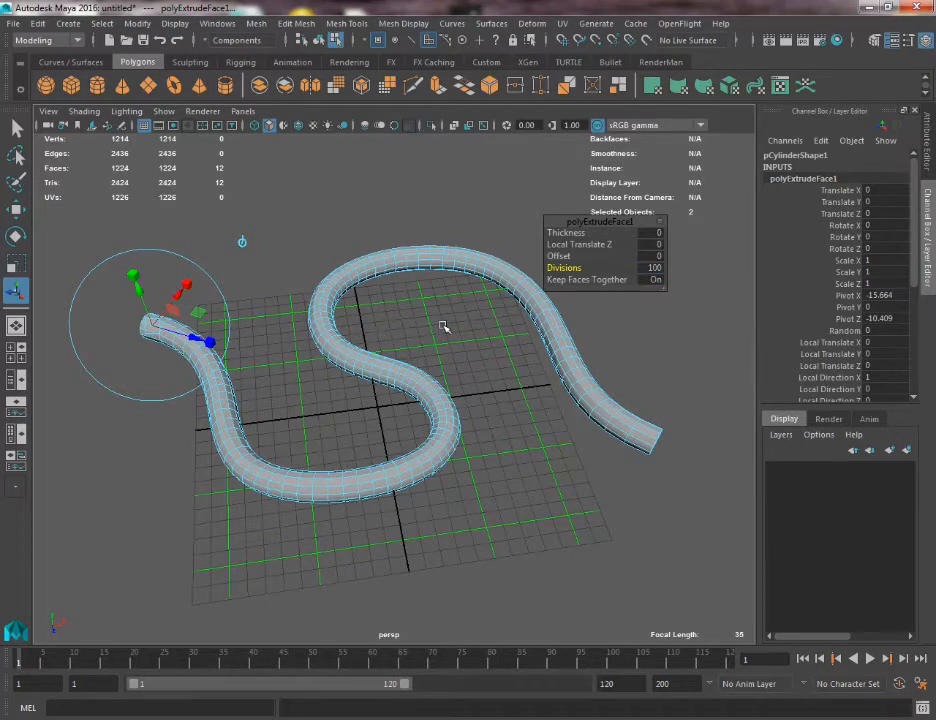
{"action": "left_click_drag", "start_coordinate": [443, 327], "coordinate": [555, 294], "text": "alt"}
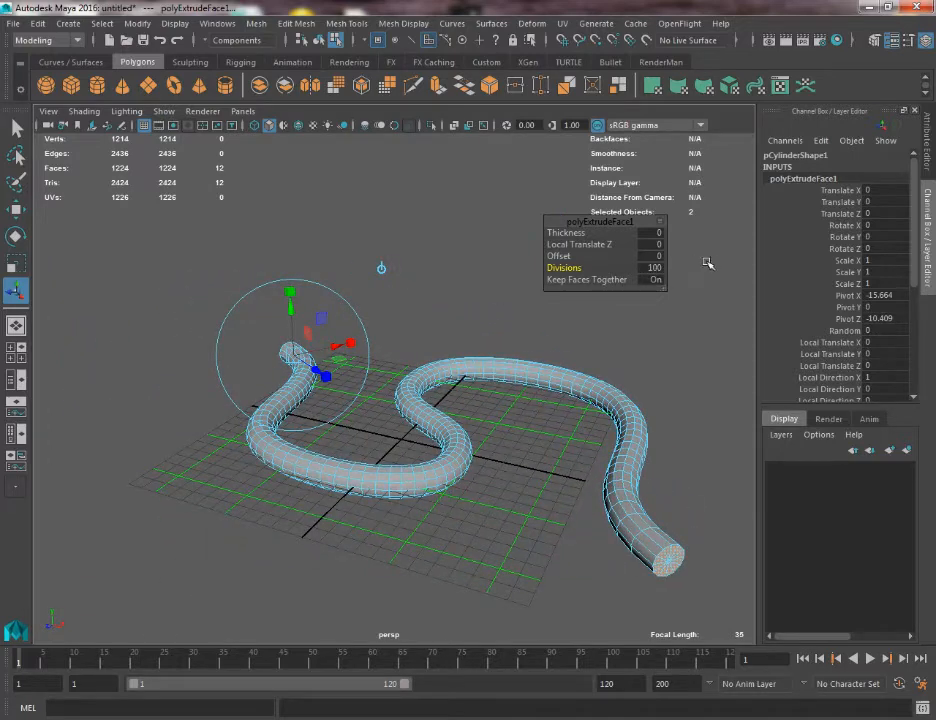
Set the extrusion's divisions to 75 and return the tube to object mode.
{"action": "left_click", "coordinate": [658, 268]}
{"action": "type", "text": "75"}
{"action": "key", "text": "Return"}
{"action": "left_click", "coordinate": [481, 452]}
{"action": "left_click_drag", "start_coordinate": [481, 452], "coordinate": [408, 430], "text": "alt"}
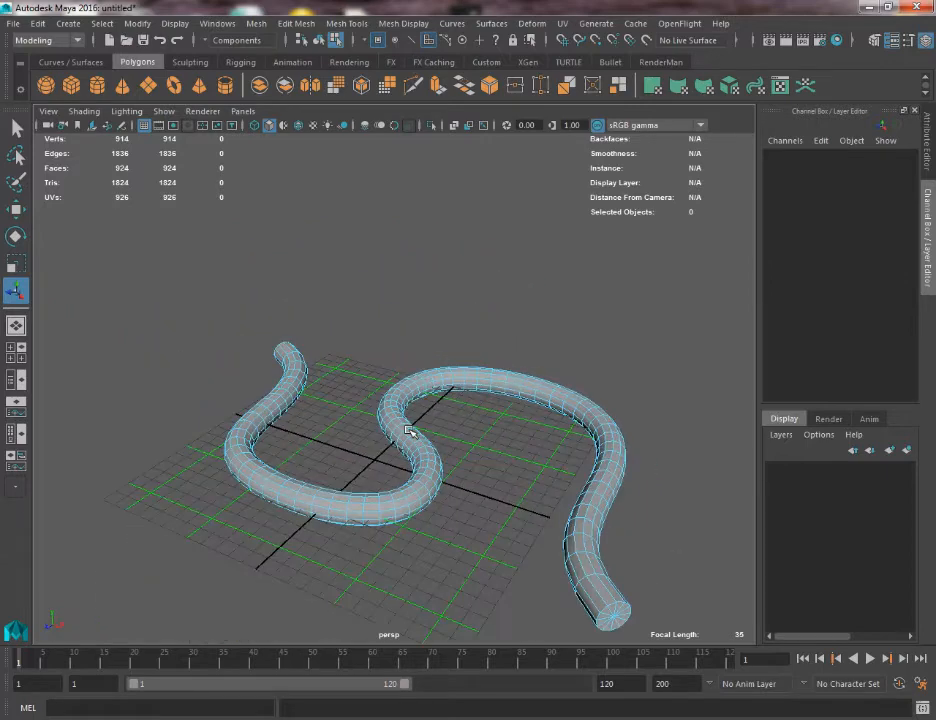
{"action": "right_click_drag", "start_coordinate": [407, 327], "coordinate": [474, 296]}
{"action": "left_click_drag", "start_coordinate": [463, 528], "coordinate": [440, 522], "text": "alt"}
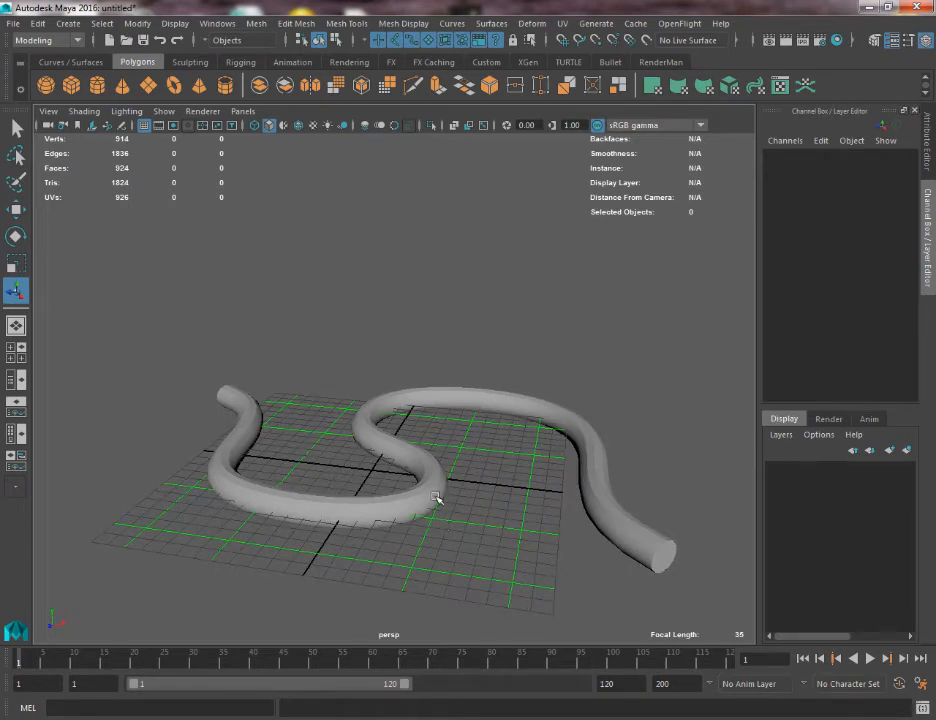
Display the scene in wireframe and show the control vertices of the curve running inside the tube.
{"action": "left_click", "coordinate": [437, 499]}
{"action": "key", "text": "4"}
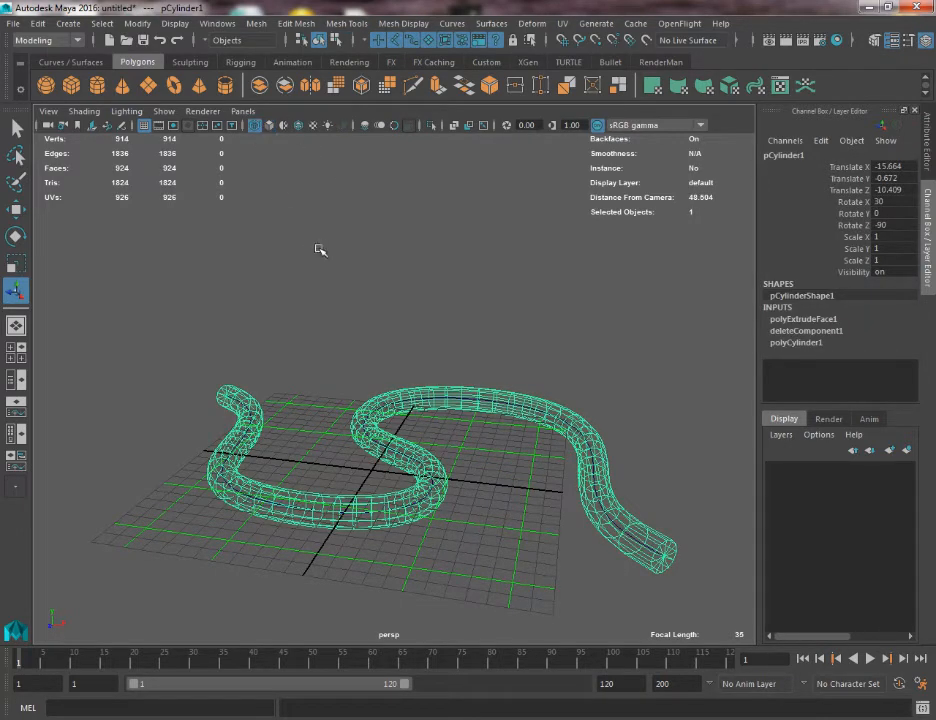
{"action": "right_click_drag", "start_coordinate": [320, 250], "coordinate": [374, 361], "text": "alt"}
{"action": "left_click", "coordinate": [344, 342]}
{"action": "left_click_drag", "start_coordinate": [350, 385], "coordinate": [361, 468], "text": "alt"}
{"action": "middle_click_drag", "start_coordinate": [359, 400], "coordinate": [343, 243], "text": "alt"}
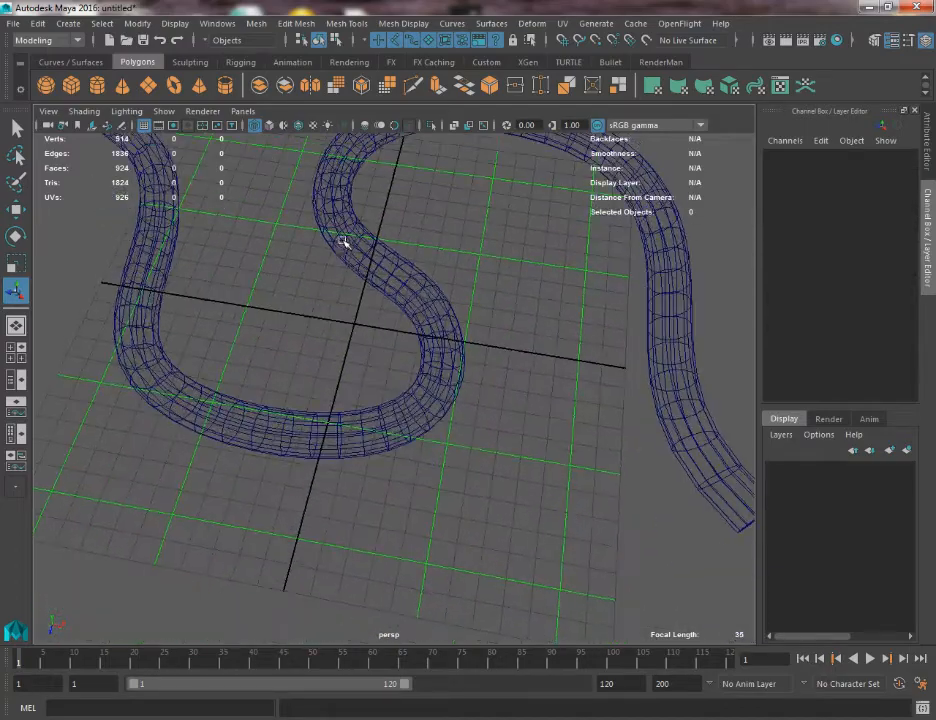
{"action": "left_click_drag", "start_coordinate": [343, 242], "coordinate": [350, 477], "text": "alt"}
{"action": "left_click", "coordinate": [445, 445]}
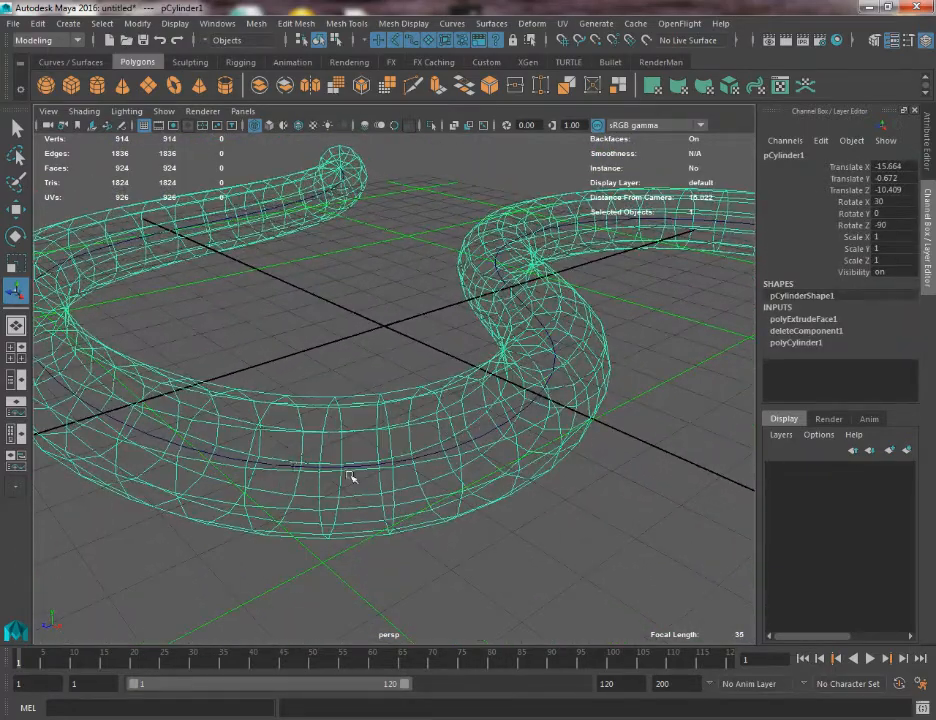
{"action": "left_click", "coordinate": [432, 453]}
{"action": "right_click_drag", "start_coordinate": [430, 452], "coordinate": [370, 372]}
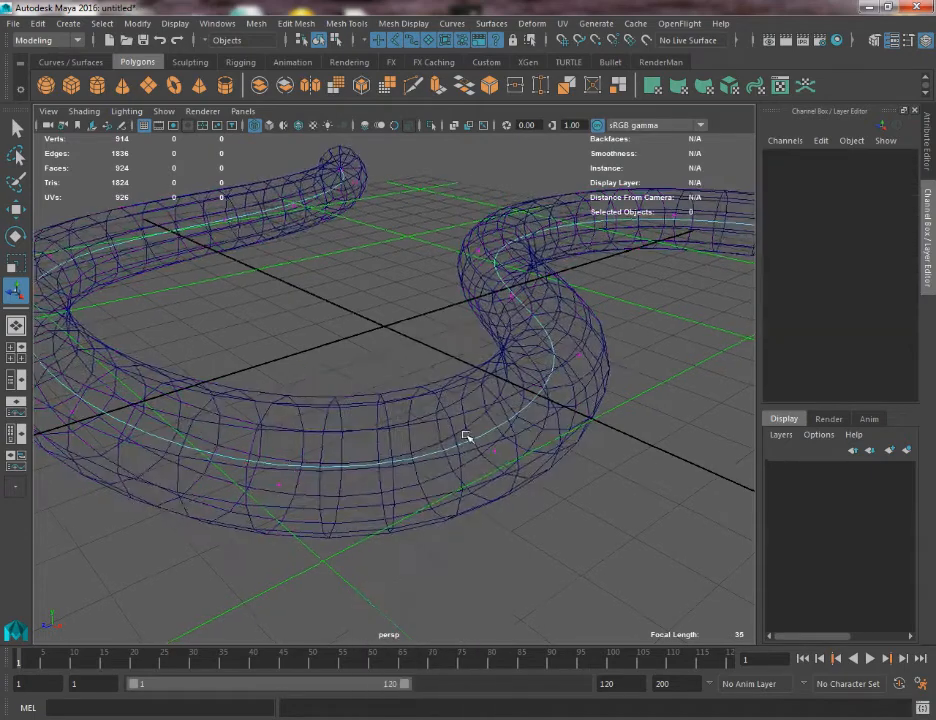
{"action": "left_click_drag", "start_coordinate": [465, 437], "coordinate": [391, 234], "text": "alt"}
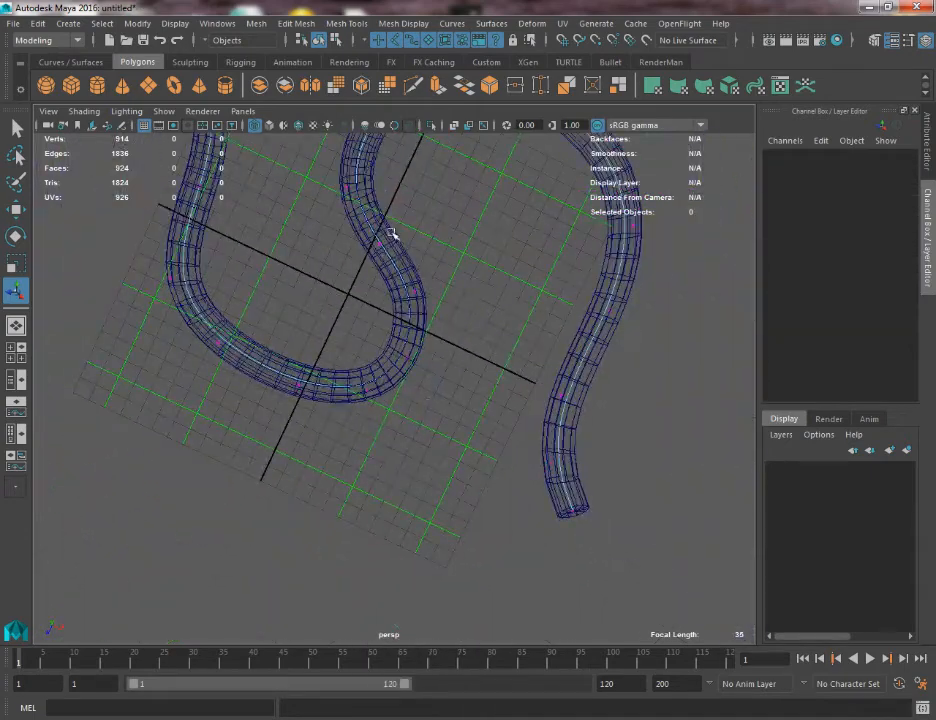
Shade the tube with X-Ray on and adjust the curve's control vertices at the lower bend.
{"action": "left_click", "coordinate": [270, 126]}
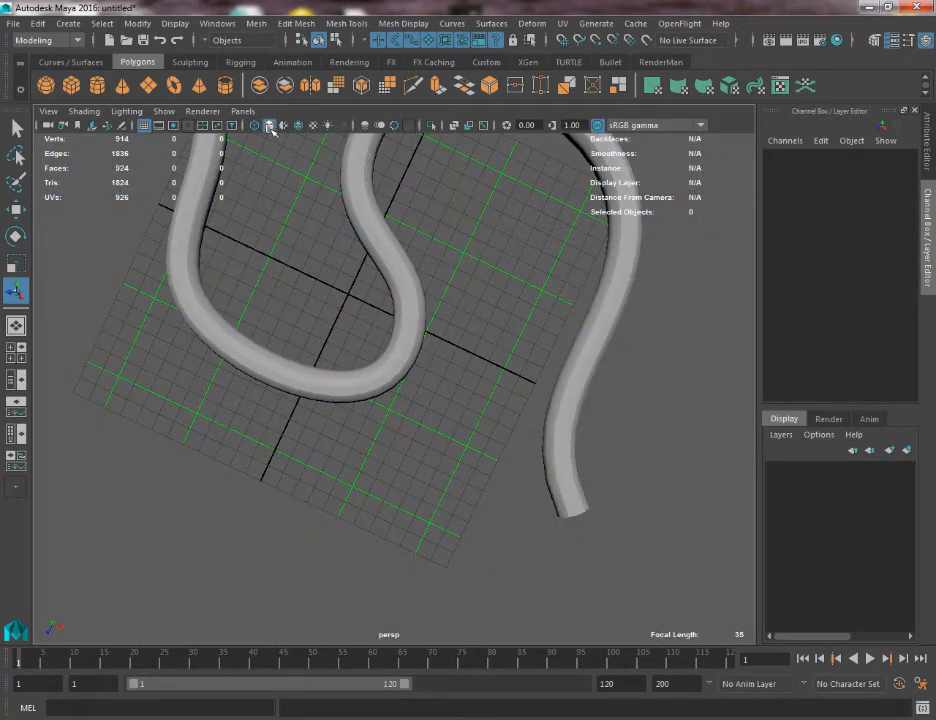
{"action": "left_click", "coordinate": [455, 125]}
{"action": "mouse_move", "coordinate": [345, 365]}
{"action": "left_mouse_down"}
{"action": "mouse_move", "coordinate": [391, 459]}
{"action": "mouse_move", "coordinate": [380, 437]}
{"action": "left_mouse_up"}
{"action": "key", "text": "w"}
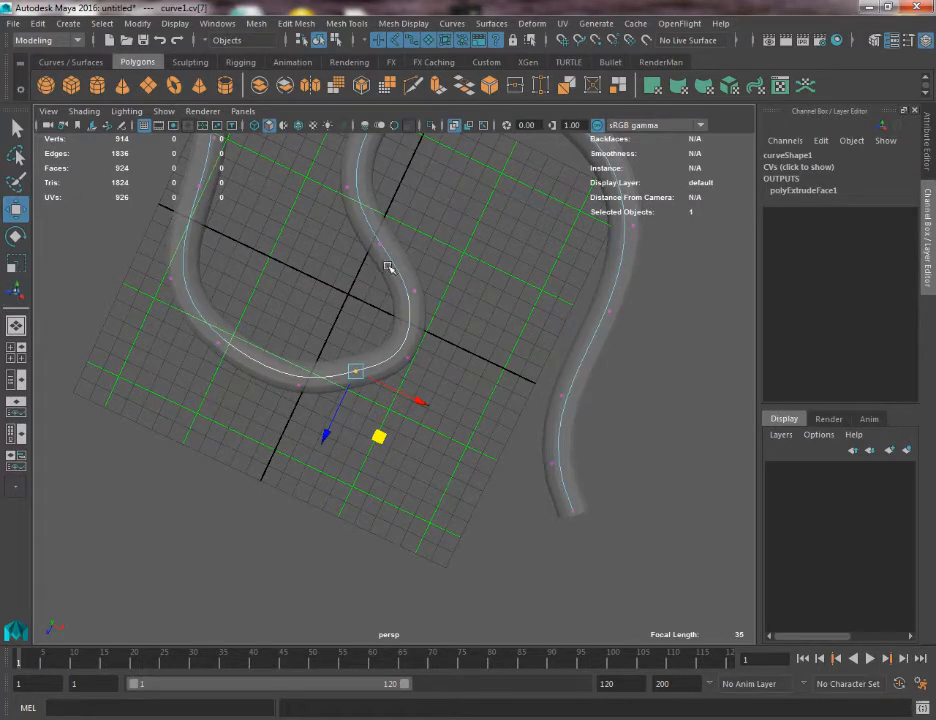
{"action": "left_click_drag", "start_coordinate": [388, 267], "coordinate": [430, 349]}
{"action": "middle_click_drag", "start_coordinate": [417, 425], "coordinate": [404, 543], "text": "alt"}
{"action": "scroll", "coordinate": [430, 372], "scroll_direction": "down", "scroll_amount": 2}
Move the curve's control vertices around the upper loop to make it rounder.
{"action": "left_click_drag", "start_coordinate": [530, 362], "coordinate": [446, 323], "text": "alt"}
{"action": "left_click_drag", "start_coordinate": [464, 192], "coordinate": [535, 318]}
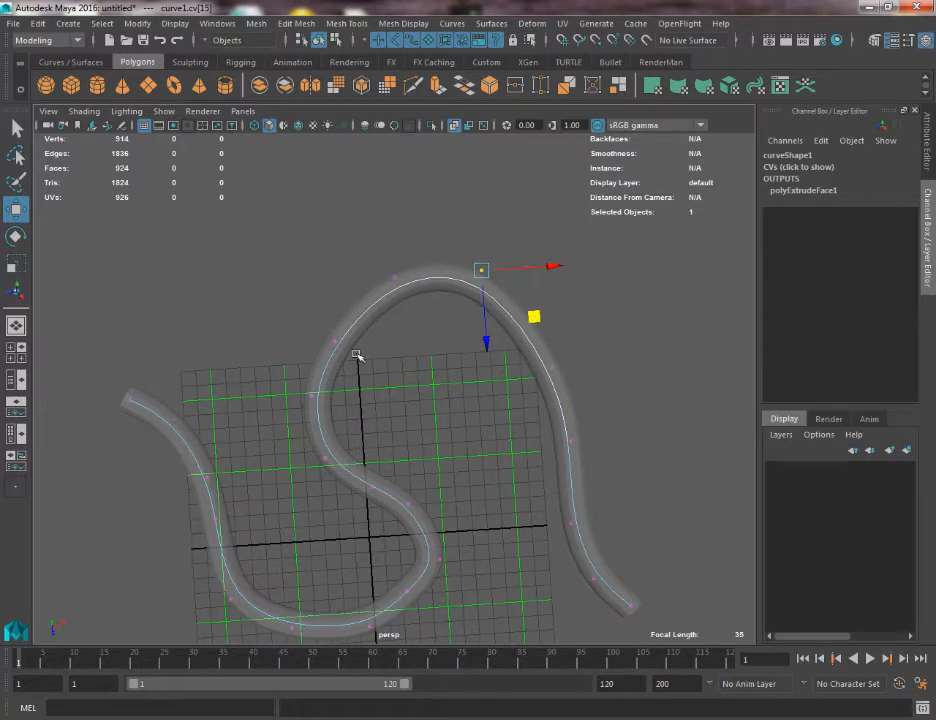
{"action": "left_click_drag", "start_coordinate": [299, 309], "coordinate": [389, 360]}
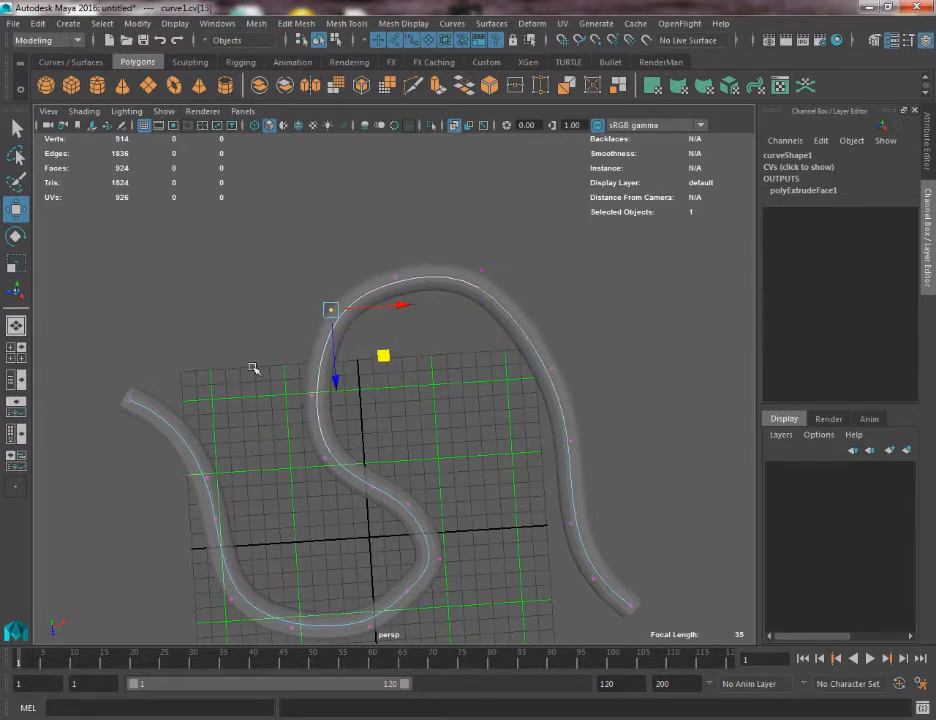
{"action": "left_click_drag", "start_coordinate": [255, 370], "coordinate": [349, 420]}
{"action": "middle_click_drag", "start_coordinate": [349, 422], "coordinate": [373, 294], "text": "alt"}
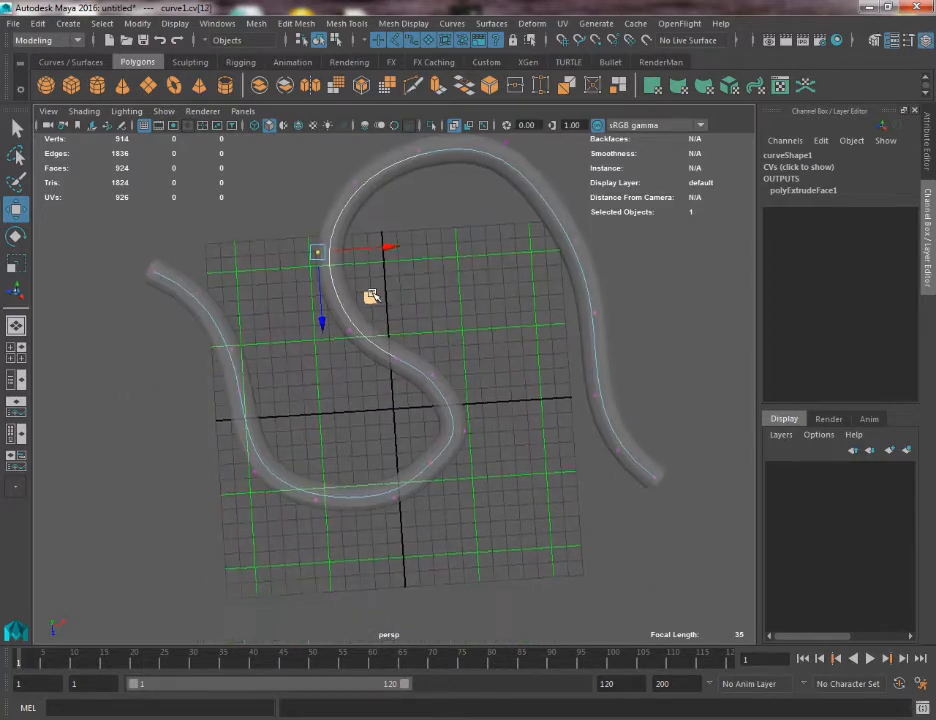
{"action": "mouse_move", "coordinate": [347, 311]}
{"action": "left_mouse_down"}
{"action": "mouse_move", "coordinate": [394, 355]}
{"action": "mouse_move", "coordinate": [376, 360]}
{"action": "left_mouse_up"}
Overlay the wireframe on the shaded tube and select the control vertex at the far side of the upper loop.
{"action": "left_click", "coordinate": [300, 126]}
{"action": "right_click_drag", "start_coordinate": [412, 327], "coordinate": [331, 270], "text": "alt"}
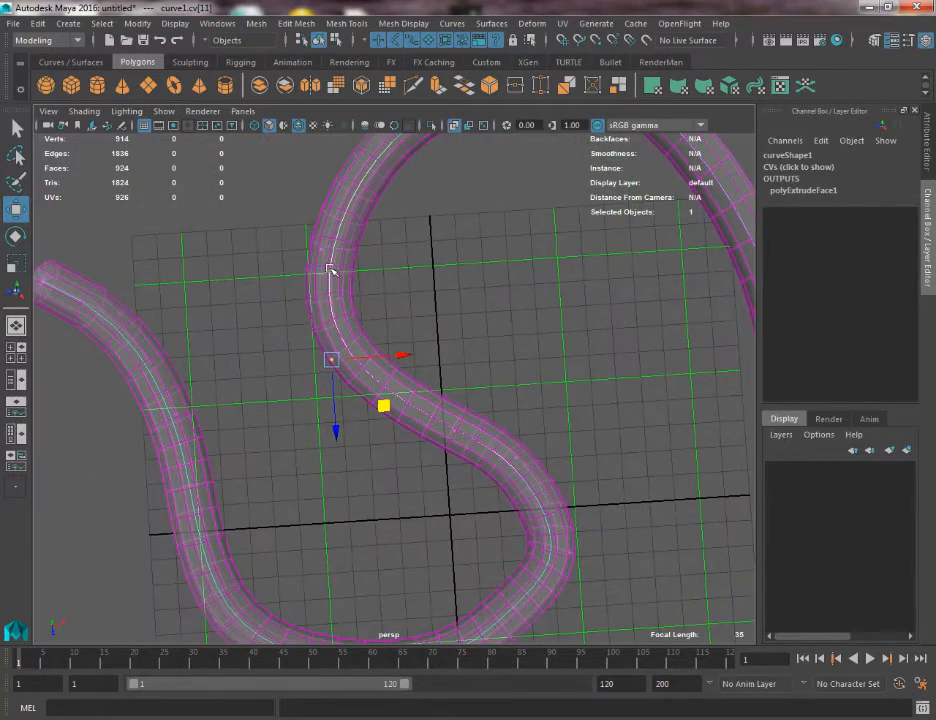
{"action": "left_click_drag", "start_coordinate": [371, 307], "coordinate": [383, 359], "text": "alt"}
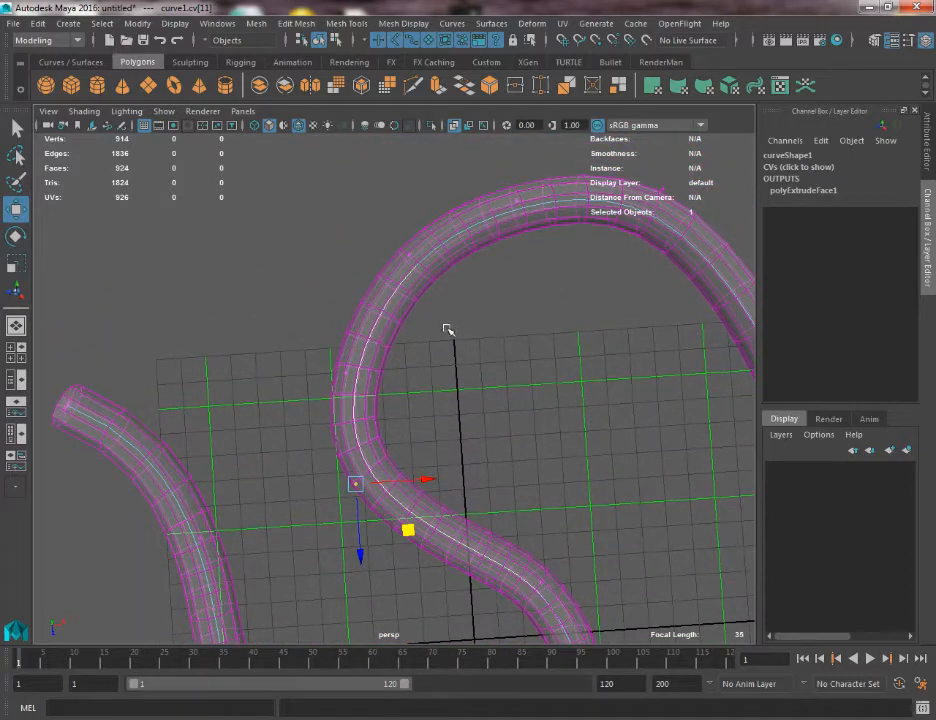
{"action": "middle_click_drag", "start_coordinate": [448, 330], "coordinate": [292, 371], "text": "alt"}
{"action": "left_click_drag", "start_coordinate": [475, 208], "coordinate": [562, 306]}
{"action": "middle_click_drag", "start_coordinate": [306, 211], "coordinate": [36, 110], "text": "alt"}
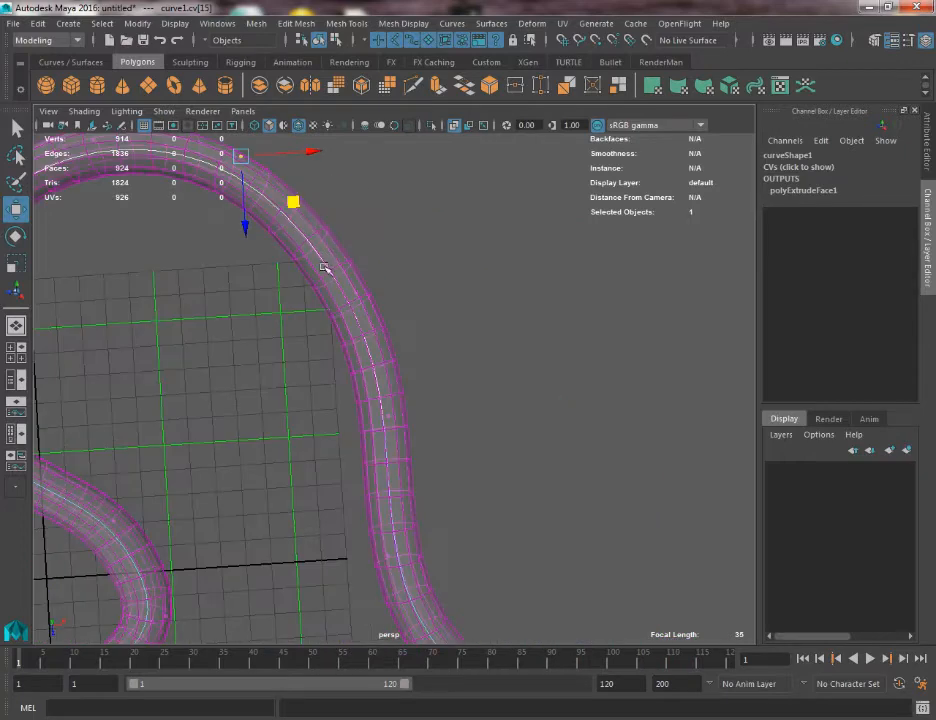
Try pulling the control vertex after the upper loop far outward, and undo the move.
{"action": "left_click_drag", "start_coordinate": [333, 276], "coordinate": [672, 254]}
{"action": "middle_click_drag", "start_coordinate": [500, 295], "coordinate": [470, 373], "text": "alt"}
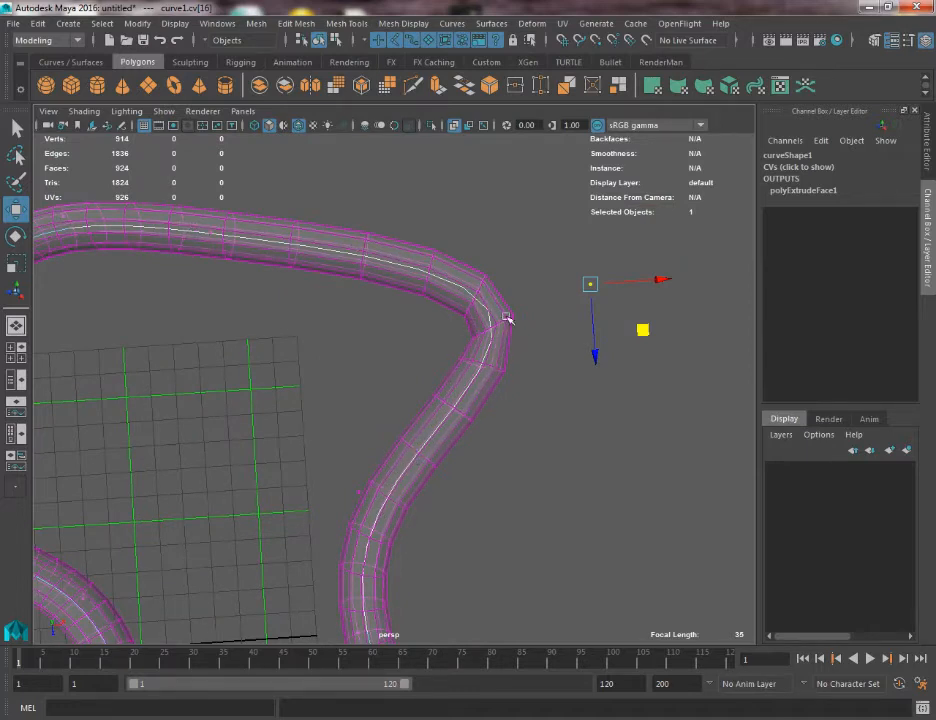
{"action": "key", "text": "ctrl+z"}
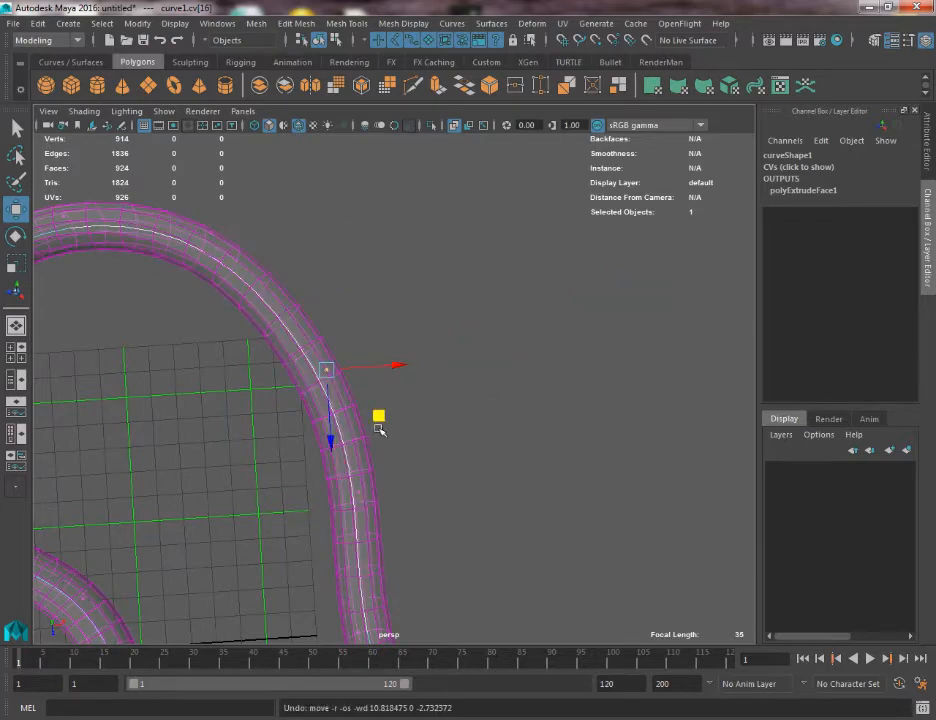
Move the control vertices after the upper loop outward and those farther down inward, bending the tube's final stretch.
{"action": "left_click_drag", "start_coordinate": [381, 428], "coordinate": [415, 380]}
{"action": "key", "text": "ctrl+z"}
{"action": "scroll", "coordinate": [365, 340], "scroll_direction": "down", "scroll_amount": 4}
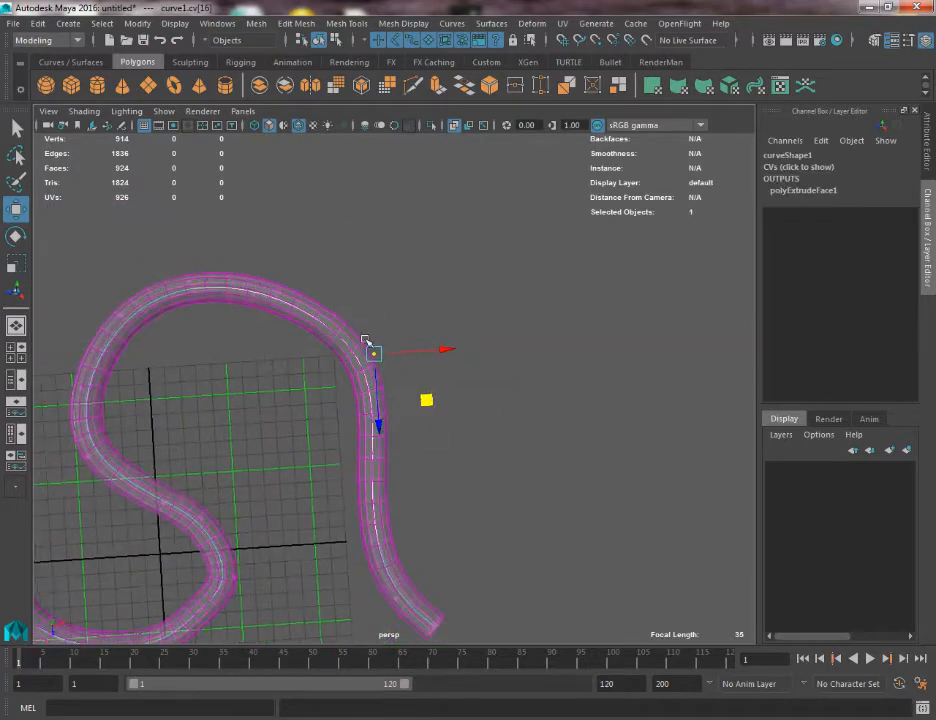
{"action": "middle_click_drag", "start_coordinate": [386, 520], "coordinate": [414, 351], "text": "alt"}
{"action": "scroll", "coordinate": [414, 351], "scroll_direction": "up", "scroll_amount": 4}
{"action": "left_click_drag", "start_coordinate": [320, 326], "coordinate": [389, 376]}
{"action": "middle_click_drag", "start_coordinate": [389, 376], "coordinate": [395, 520], "text": "alt"}
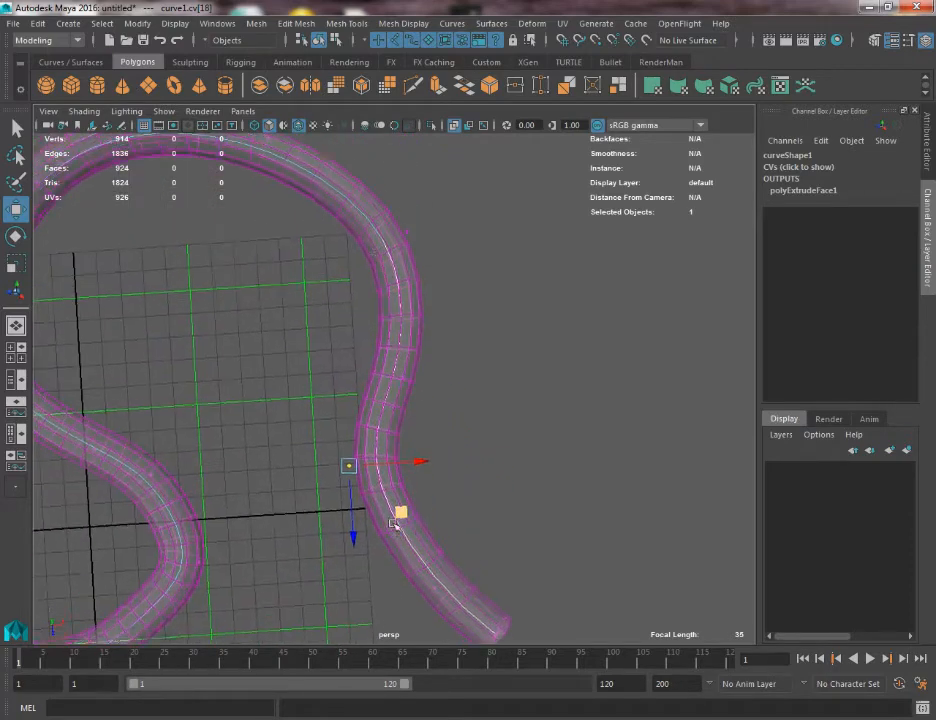
Try moving the control vertex at the curve's starting end, and undo the change.
{"action": "left_click_drag", "start_coordinate": [334, 251], "coordinate": [466, 401], "text": "alt"}
{"action": "left_click_drag", "start_coordinate": [132, 328], "coordinate": [222, 440]}
{"action": "key", "text": "ctrl+z"}
{"action": "middle_click_drag", "start_coordinate": [251, 392], "coordinate": [254, 324], "text": "alt"}
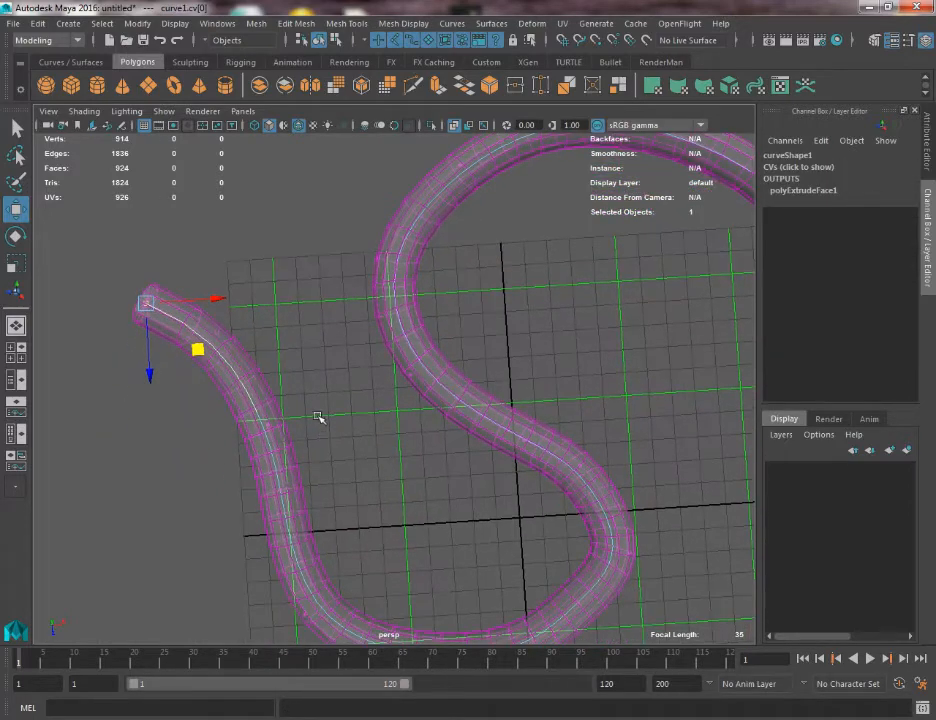
Move the control vertex at the outermost point of the lower bend inward to even out the turn.
{"action": "left_click_drag", "start_coordinate": [297, 399], "coordinate": [251, 372]}
{"action": "middle_click_drag", "start_coordinate": [251, 372], "coordinate": [217, 105], "text": "alt"}
{"action": "right_click_drag", "start_coordinate": [292, 344], "coordinate": [165, 176], "text": "alt"}
{"action": "middle_click_drag", "start_coordinate": [165, 176], "coordinate": [142, 220], "text": "alt"}
{"action": "right_click_drag", "start_coordinate": [142, 220], "coordinate": [720, 635], "text": "alt"}
{"action": "left_click_drag", "start_coordinate": [549, 331], "coordinate": [675, 460]}
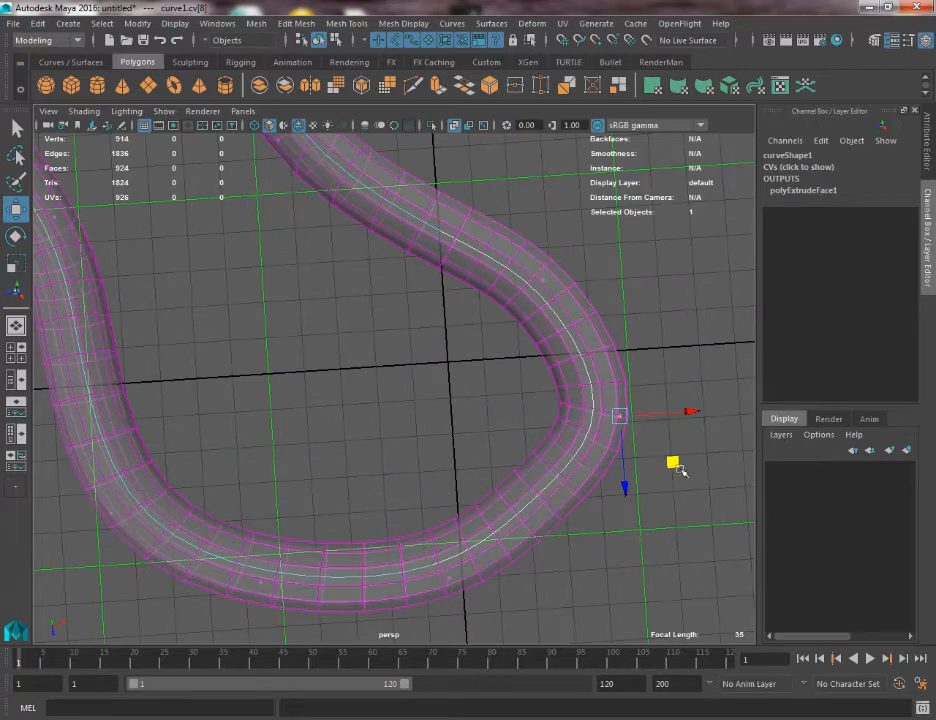
{"action": "middle_click_drag", "start_coordinate": [675, 461], "coordinate": [617, 463]}
{"action": "left_click_drag", "start_coordinate": [617, 463], "coordinate": [618, 468]}
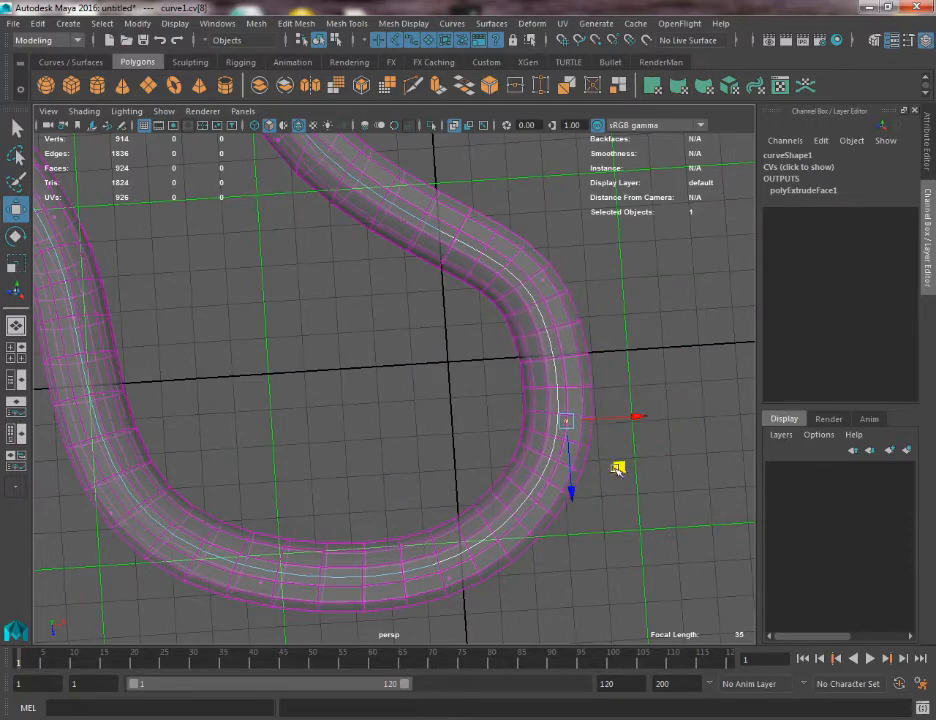
Select the whole tube and display its UVs in the UV Editor.
{"action": "right_click_drag", "start_coordinate": [618, 468], "coordinate": [198, 150], "text": "alt"}
{"action": "middle_click_drag", "start_coordinate": [220, 253], "coordinate": [217, 309], "text": "alt"}
{"action": "key", "text": "q"}
{"action": "right_click_drag", "start_coordinate": [333, 358], "coordinate": [409, 328]}
{"action": "left_click", "coordinate": [387, 317]}
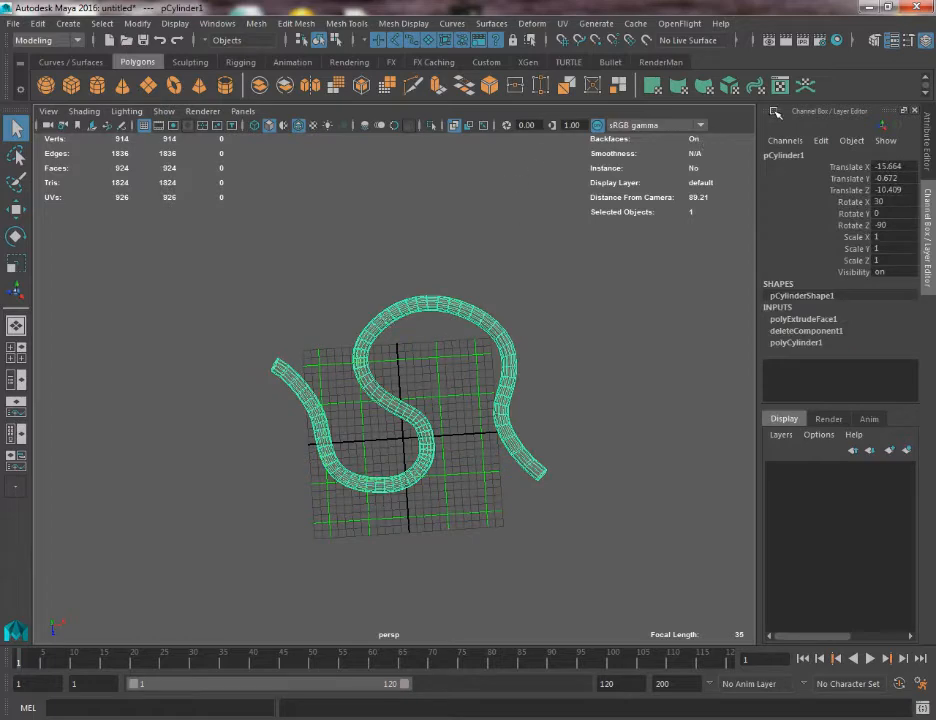
{"action": "left_click", "coordinate": [781, 87]}
{"action": "scroll", "coordinate": [642, 366], "scroll_direction": "down", "scroll_amount": 4}
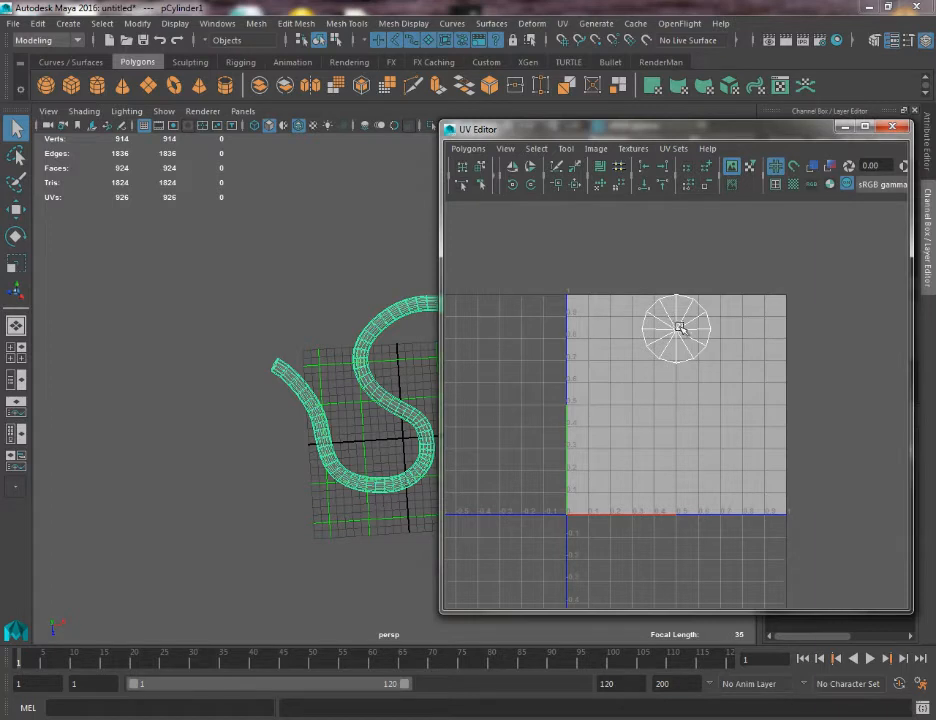
{"action": "scroll", "coordinate": [679, 328], "scroll_direction": "up", "scroll_amount": 4}
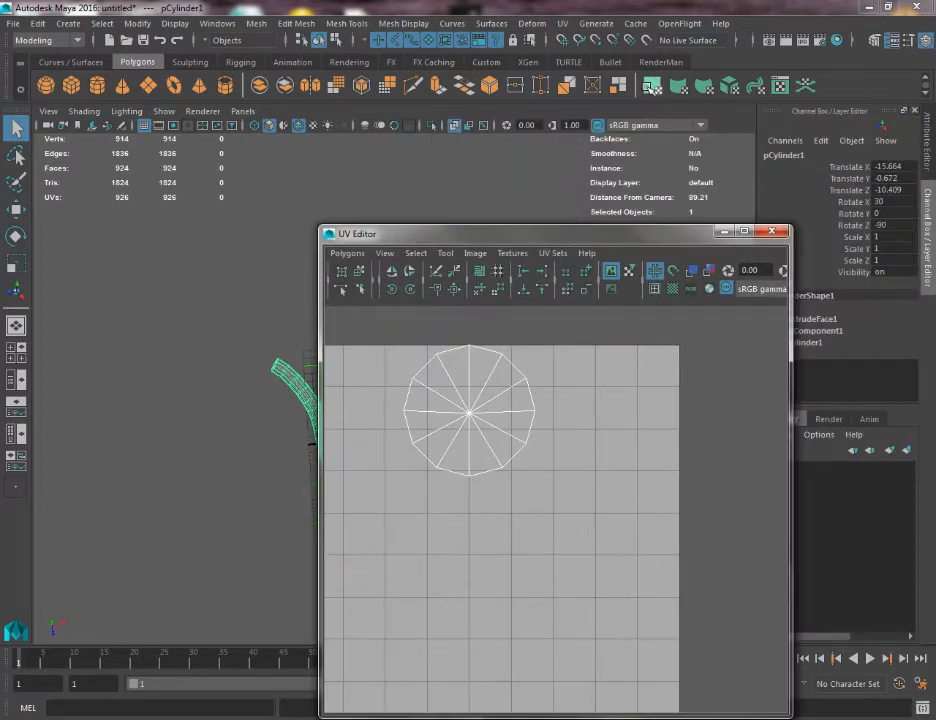
Apply a planar UV projection to the tube.
{"action": "left_click", "coordinate": [652, 86]}
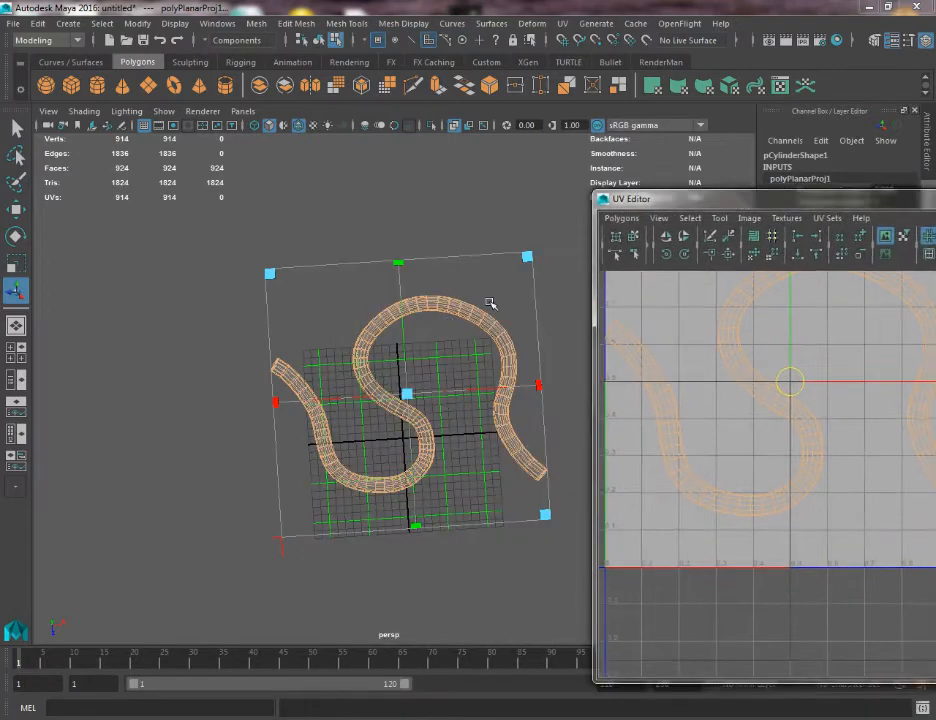
{"action": "left_click_drag", "start_coordinate": [491, 303], "coordinate": [423, 279], "text": "alt"}
{"action": "right_click_drag", "start_coordinate": [423, 279], "coordinate": [441, 462], "text": "alt"}
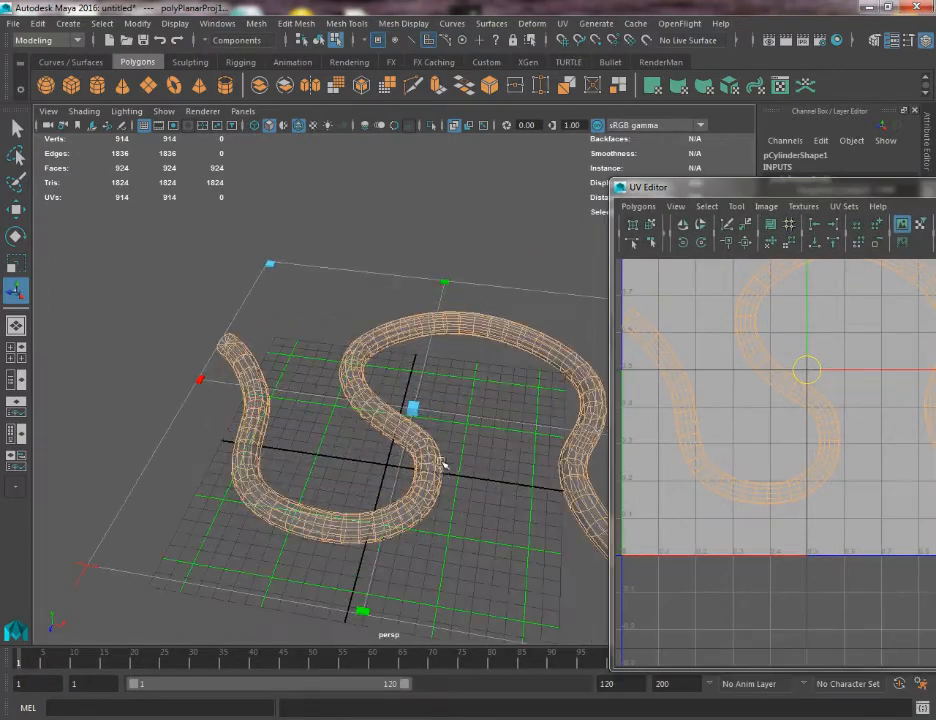
{"action": "left_click_drag", "start_coordinate": [441, 462], "coordinate": [353, 432], "text": "alt"}
Cut the tube's UVs along the border edge loops of both end caps.
{"action": "key", "text": "q"}
{"action": "right_click_drag", "start_coordinate": [353, 399], "coordinate": [352, 288]}
{"action": "mouse_move", "coordinate": [352, 288]}
{"action": "left_mouse_down", "text": "alt"}
{"action": "mouse_move", "coordinate": [303, 344]}
{"action": "mouse_move", "coordinate": [355, 455]}
{"action": "mouse_move", "coordinate": [401, 507]}
{"action": "mouse_move", "coordinate": [447, 152]}
{"action": "mouse_move", "coordinate": [340, 345]}
{"action": "mouse_move", "coordinate": [290, 359]}
{"action": "mouse_move", "coordinate": [351, 370]}
{"action": "mouse_move", "coordinate": [253, 374]}
{"action": "mouse_move", "coordinate": [341, 384]}
{"action": "mouse_move", "coordinate": [384, 447]}
{"action": "left_mouse_up", "text": "alt"}
{"action": "key", "text": "5"}
{"action": "double_click", "coordinate": [350, 345]}
{"action": "double_click", "coordinate": [436, 486], "text": "shift"}
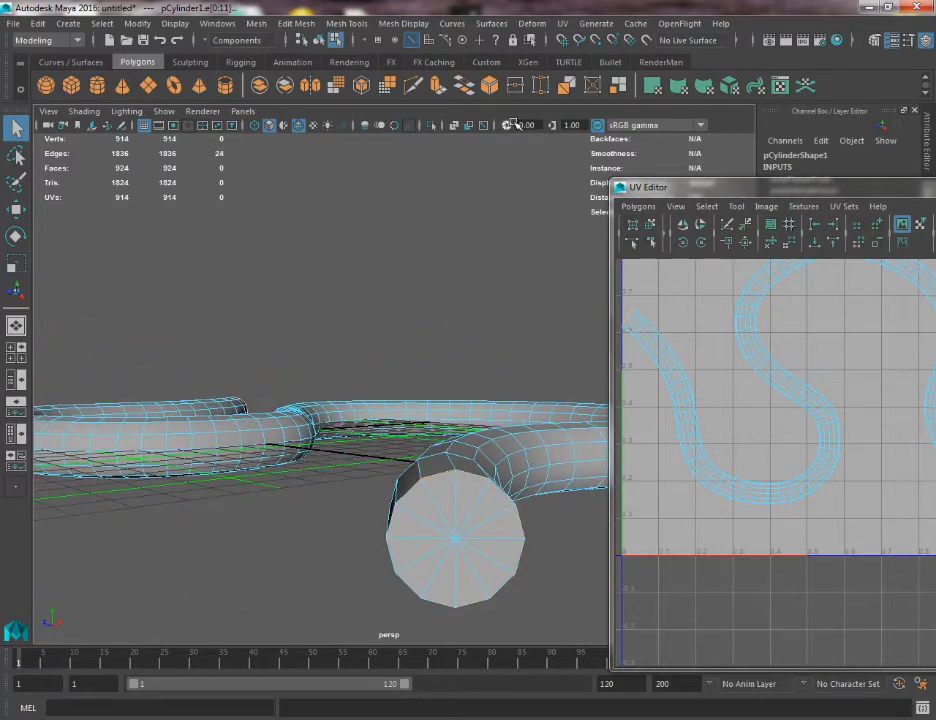
{"action": "left_click_drag", "start_coordinate": [712, 190], "coordinate": [280, 107]}
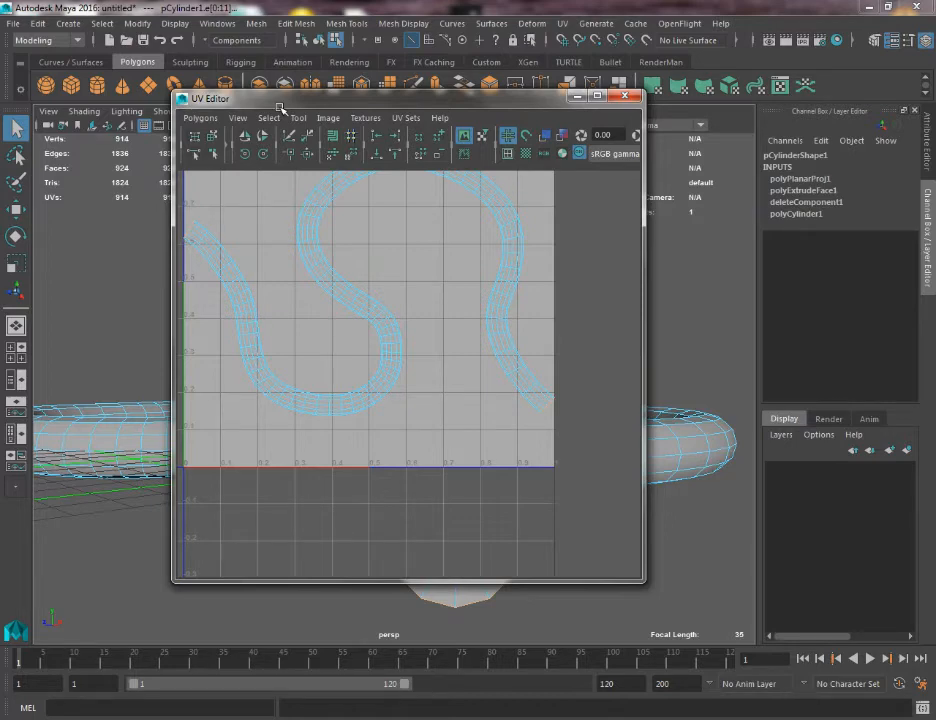
{"action": "left_click_drag", "start_coordinate": [280, 107], "coordinate": [366, 102]}
{"action": "left_click", "coordinate": [285, 112]}
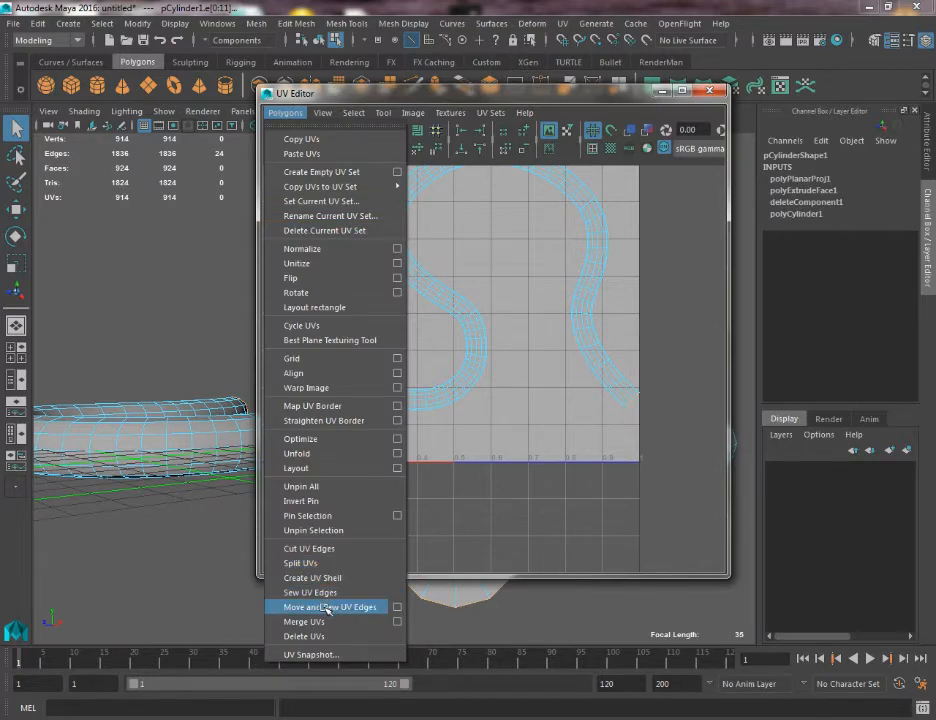
{"action": "left_click", "coordinate": [305, 548]}
Cut the tube's UVs along one edge loop running the tube's full length.
{"action": "left_click_drag", "start_coordinate": [205, 503], "coordinate": [181, 417], "text": "alt"}
{"action": "double_click", "coordinate": [199, 428]}
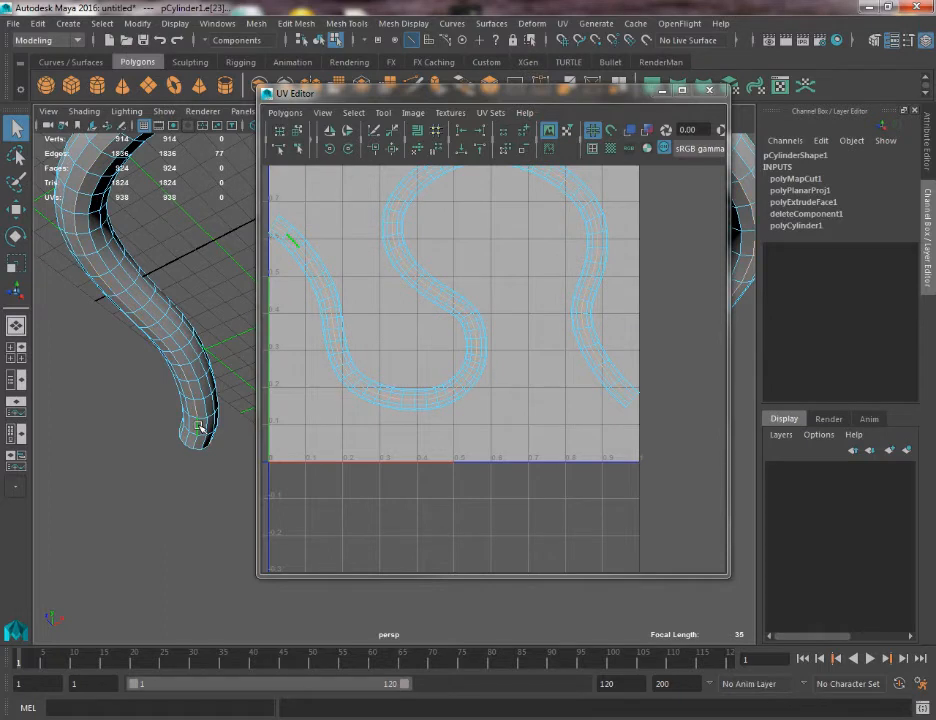
{"action": "key", "text": "g"}
{"action": "middle_click_drag", "start_coordinate": [499, 330], "coordinate": [501, 446], "text": "alt"}
{"action": "scroll", "coordinate": [495, 430], "scroll_direction": "down", "scroll_amount": 1}
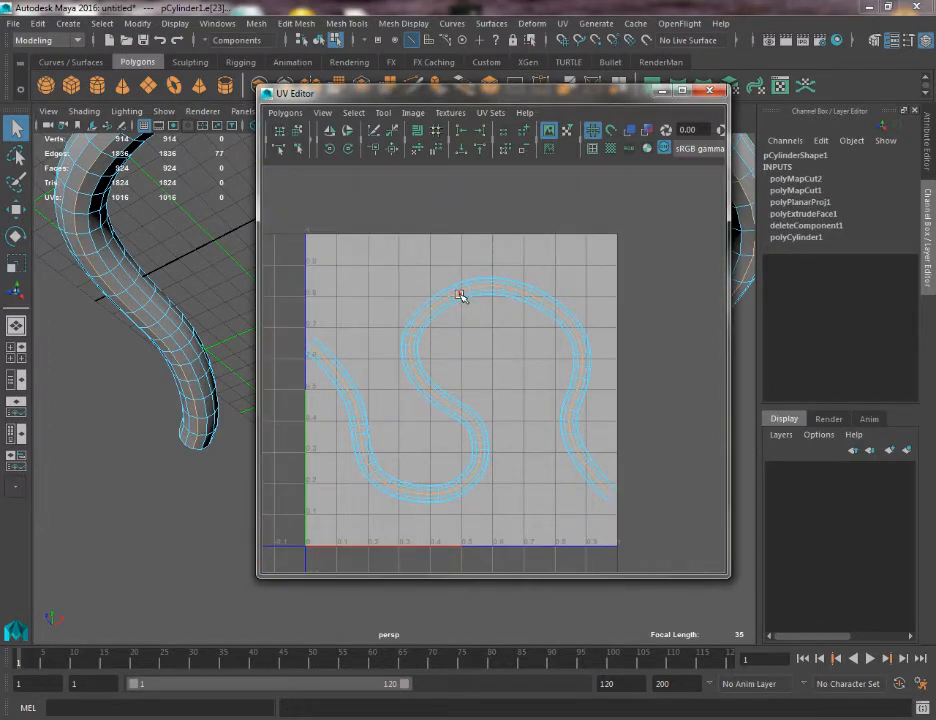
Cut the UVs along a cross-section edge loop on the upper bend and switch to UV selection.
{"action": "double_click", "coordinate": [460, 295]}
{"action": "key", "text": "g"}
{"action": "right_click_drag", "start_coordinate": [428, 303], "coordinate": [461, 300]}
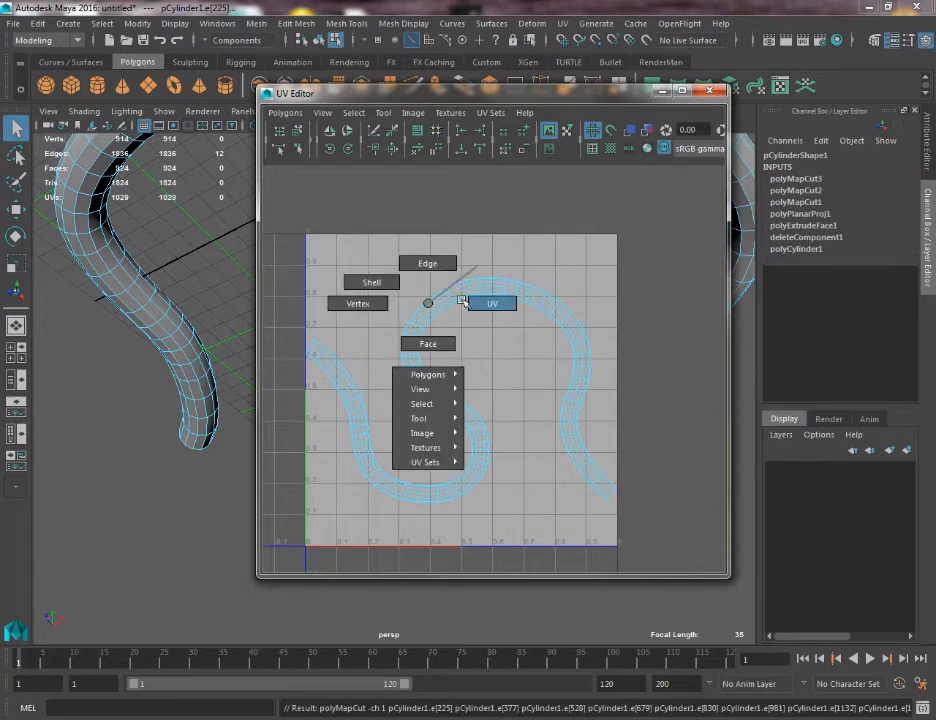
Move the tube's two UV shells up and apart from each other.
{"action": "double_click", "coordinate": [428, 322]}
{"action": "key", "text": "w"}
{"action": "left_click_drag", "start_coordinate": [402, 391], "coordinate": [372, 289]}
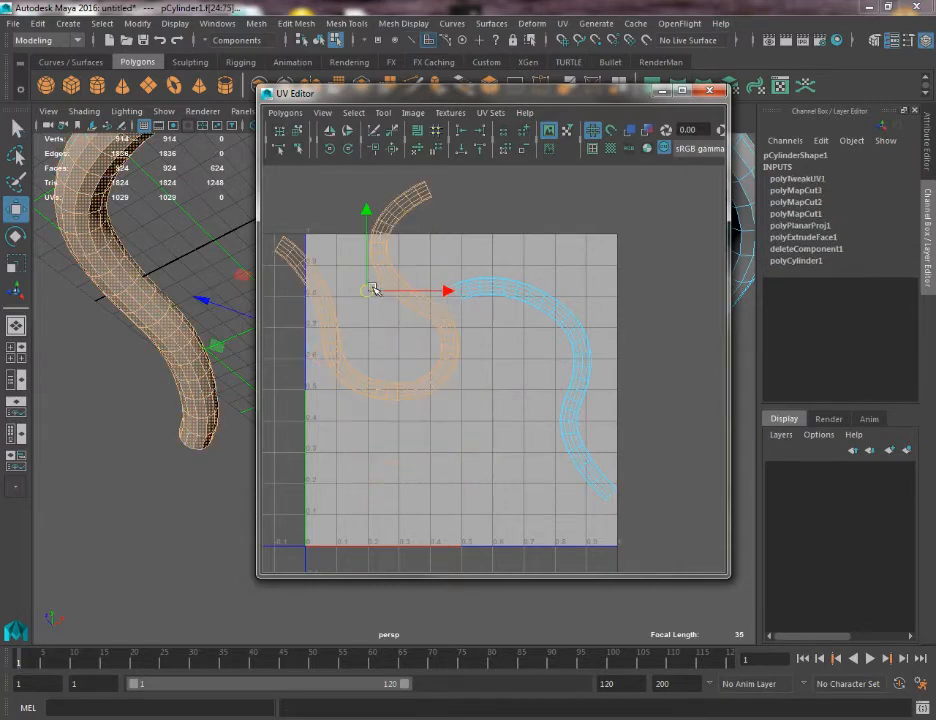
{"action": "left_click", "coordinate": [513, 296]}
{"action": "left_click_drag", "start_coordinate": [534, 387], "coordinate": [568, 306]}
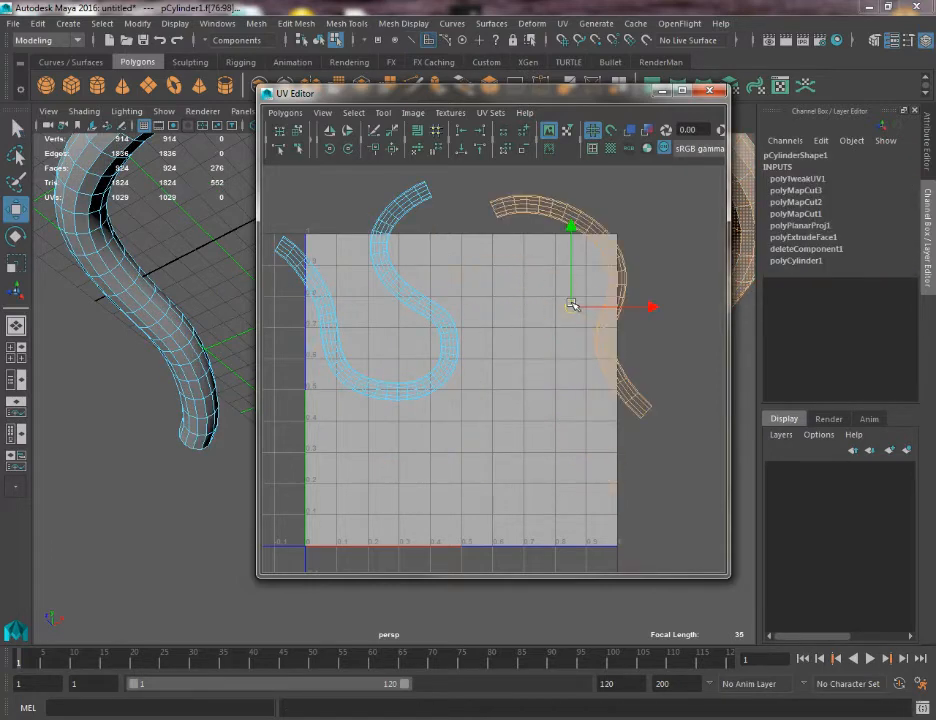
Select all UVs of the longer S-shaped shell.
{"action": "key", "text": "q"}
{"action": "right_click_drag", "start_coordinate": [379, 223], "coordinate": [422, 192]}
{"action": "double_click", "coordinate": [376, 228]}
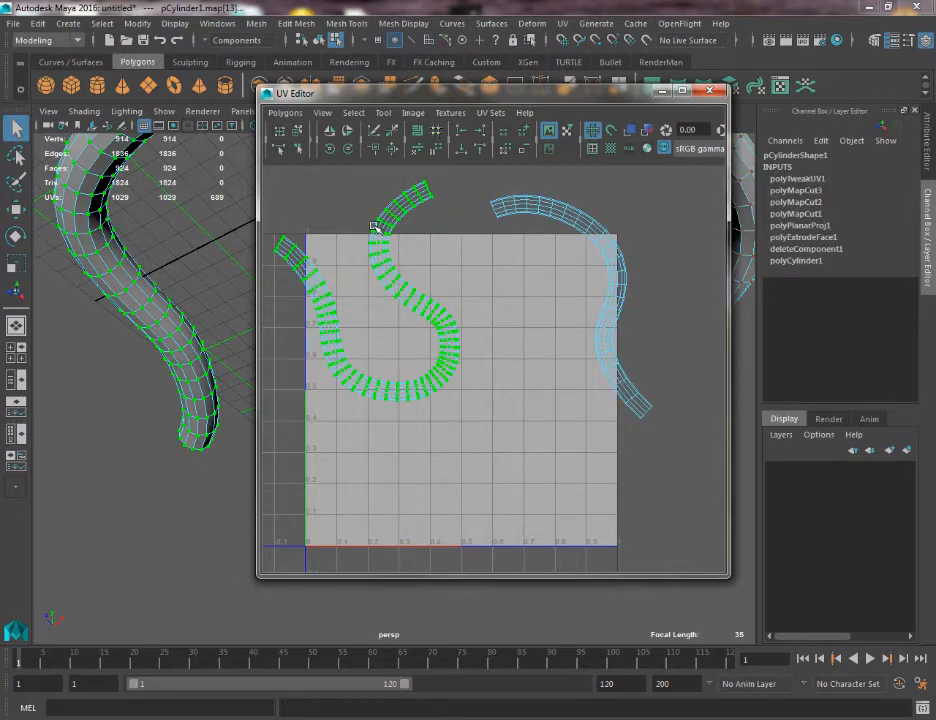
Try the Unfold command on the longer shell's UVs and undo it.
{"action": "left_click", "coordinate": [318, 112]}
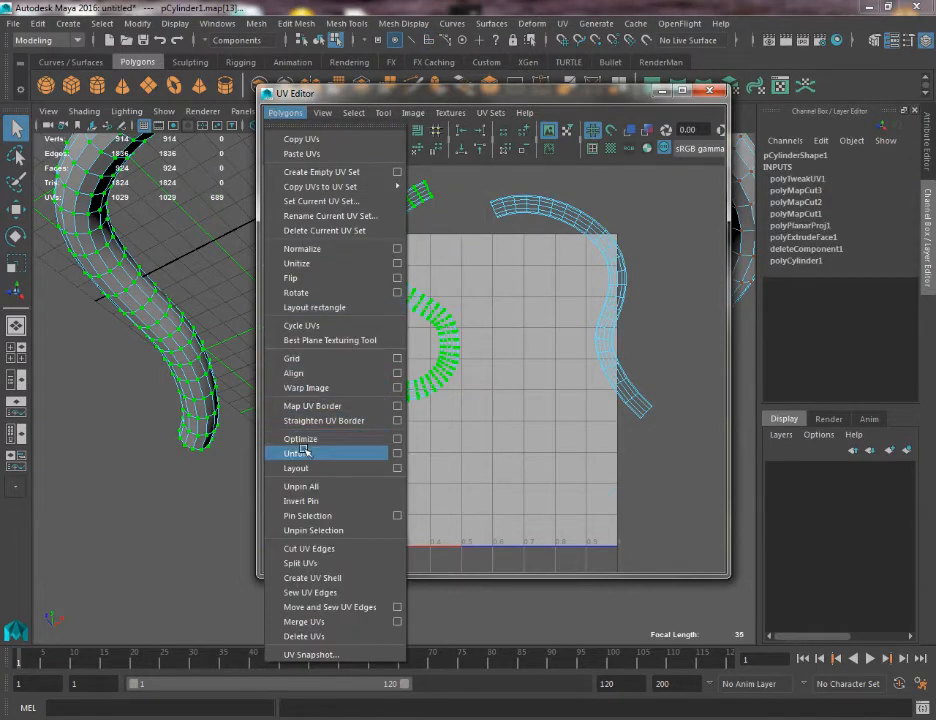
{"action": "left_click", "coordinate": [222, 330]}
{"action": "key", "text": "ctrl+z"}
Unfold the longer UV shell into a nearly straight strip with the Unfold UV Tool, using an enlarged brush.
{"action": "left_click", "coordinate": [413, 112]}
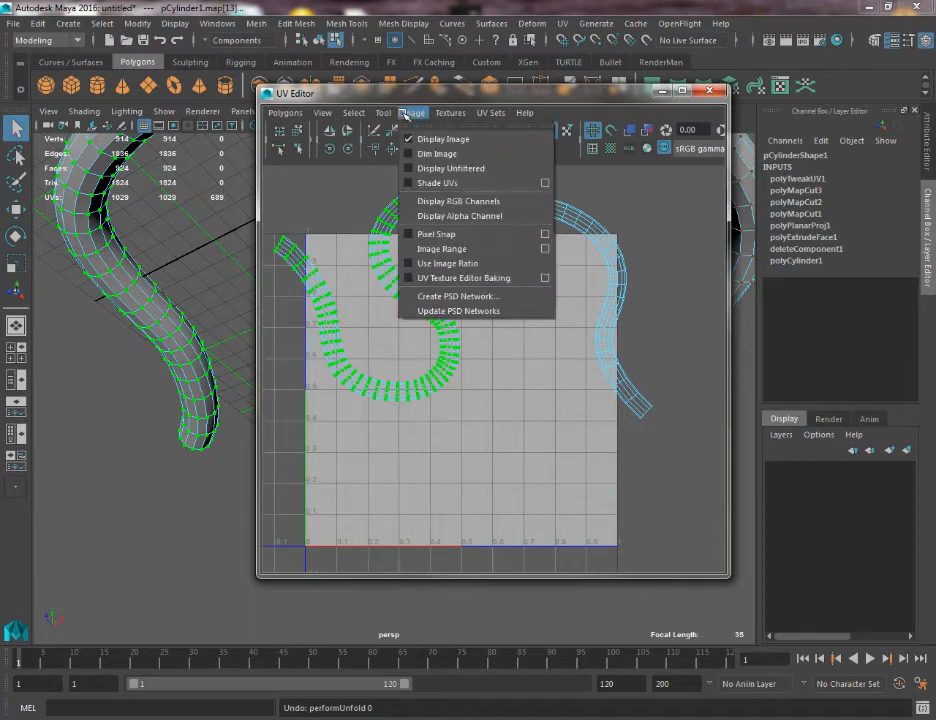
{"action": "mouse_move", "coordinate": [383, 112]}
{"action": "left_click", "coordinate": [418, 215]}
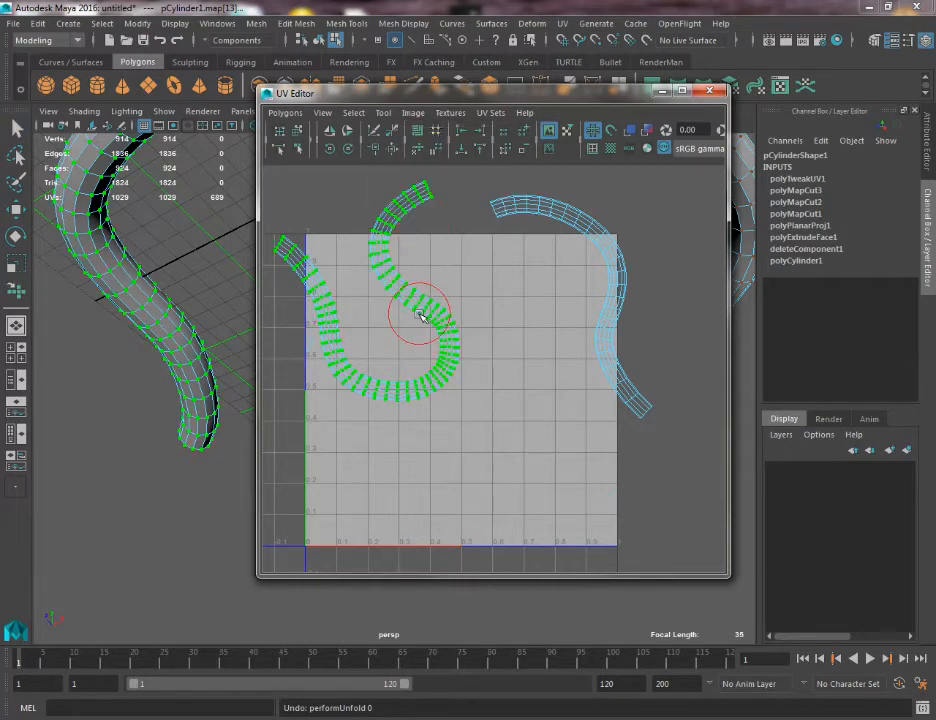
{"action": "key", "text": "b"}
{"action": "mouse_move", "coordinate": [420, 315]}
{"action": "left_mouse_down"}
{"action": "mouse_move", "coordinate": [625, 361]}
{"action": "mouse_move", "coordinate": [372, 299]}
{"action": "mouse_move", "coordinate": [421, 350]}
{"action": "mouse_move", "coordinate": [501, 390]}
{"action": "mouse_move", "coordinate": [305, 306]}
{"action": "mouse_move", "coordinate": [428, 340]}
{"action": "left_mouse_up"}
{"action": "scroll", "coordinate": [325, 333], "scroll_direction": "down", "scroll_amount": 2}
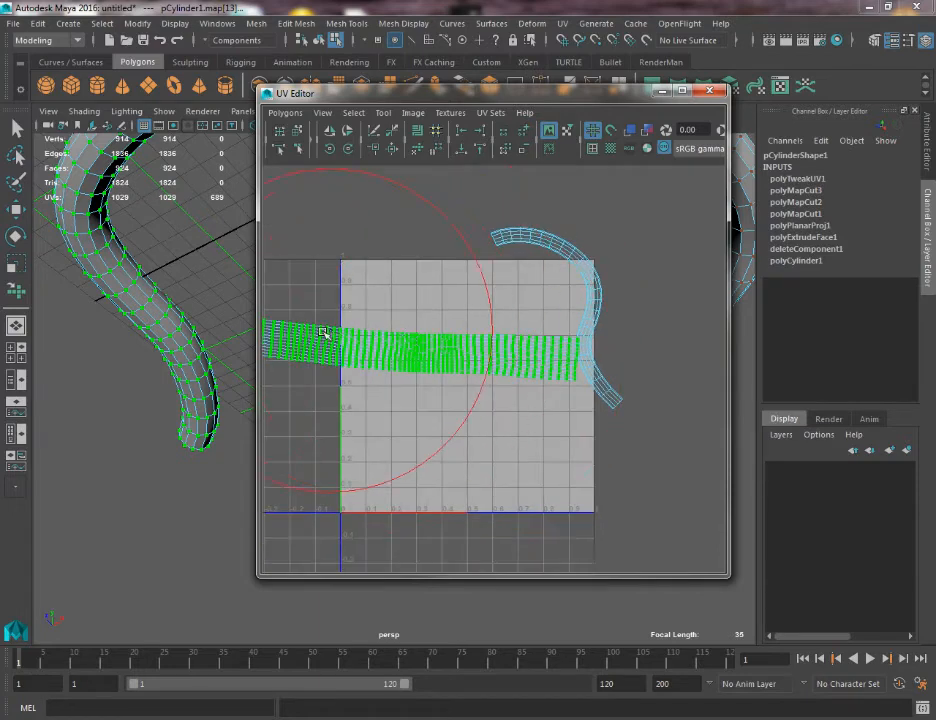
{"action": "middle_click_drag", "start_coordinate": [425, 354], "coordinate": [439, 357], "text": "alt"}
{"action": "left_click_drag", "start_coordinate": [447, 372], "coordinate": [620, 388]}
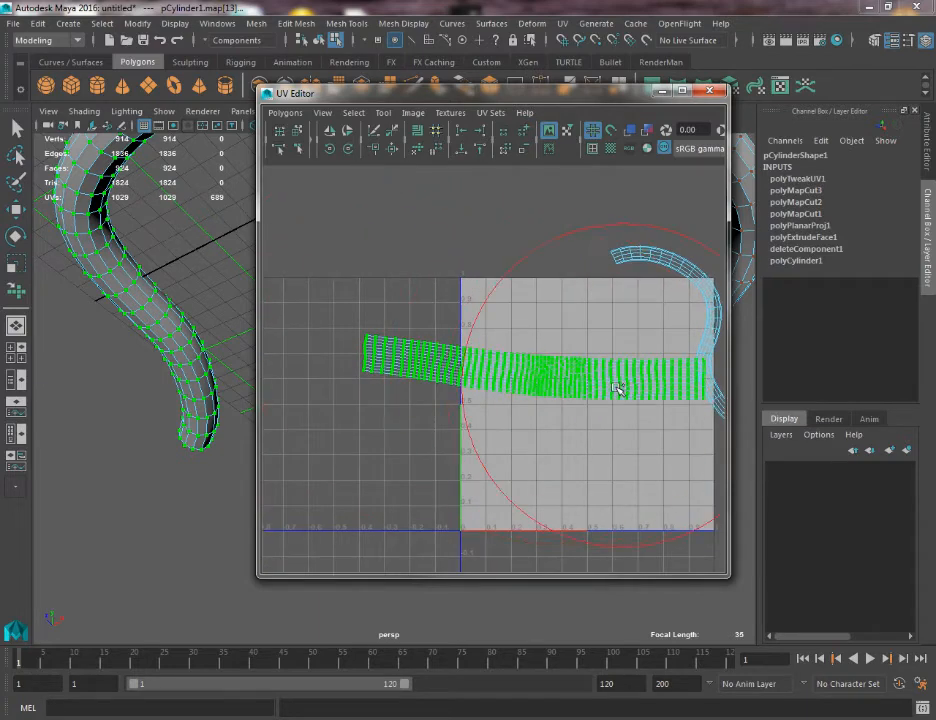
{"action": "middle_click_drag", "start_coordinate": [638, 368], "coordinate": [456, 371], "text": "alt"}
Select the shorter curved shell's UVs and unfold them with the same tool.
{"action": "key", "text": "q"}
{"action": "left_click", "coordinate": [492, 270]}
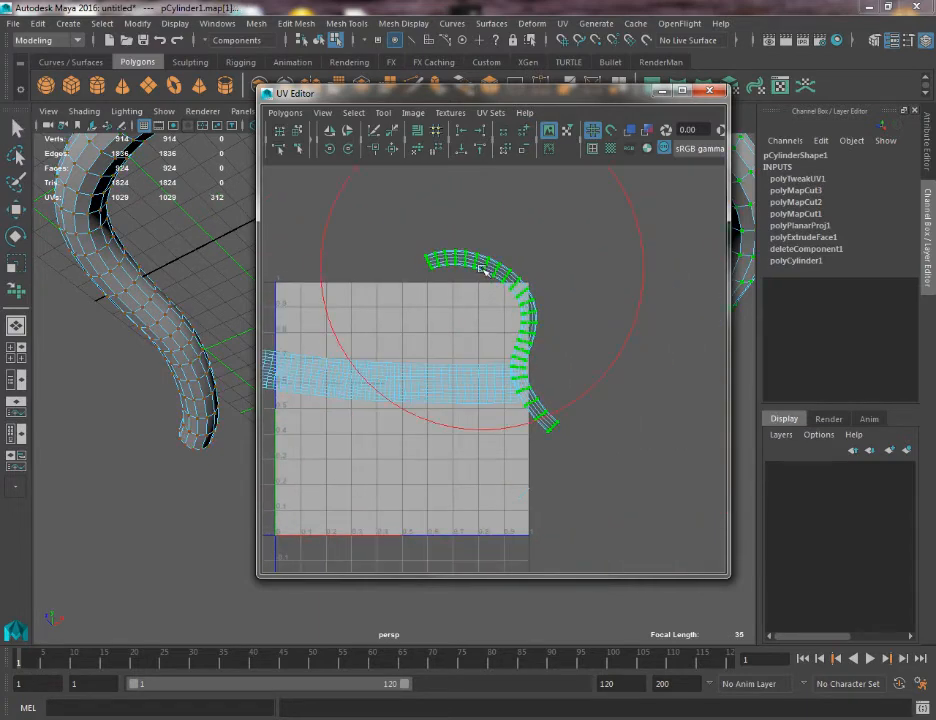
{"action": "mouse_move", "coordinate": [482, 268]}
{"action": "left_mouse_down"}
{"action": "mouse_move", "coordinate": [497, 307]}
{"action": "mouse_move", "coordinate": [489, 259]}
{"action": "mouse_move", "coordinate": [397, 234]}
{"action": "mouse_move", "coordinate": [556, 268]}
{"action": "mouse_move", "coordinate": [544, 265]}
{"action": "left_mouse_up"}
Move the UV Editor out of the way and return the tube to object mode.
{"action": "left_click_drag", "start_coordinate": [497, 99], "coordinate": [422, 657]}
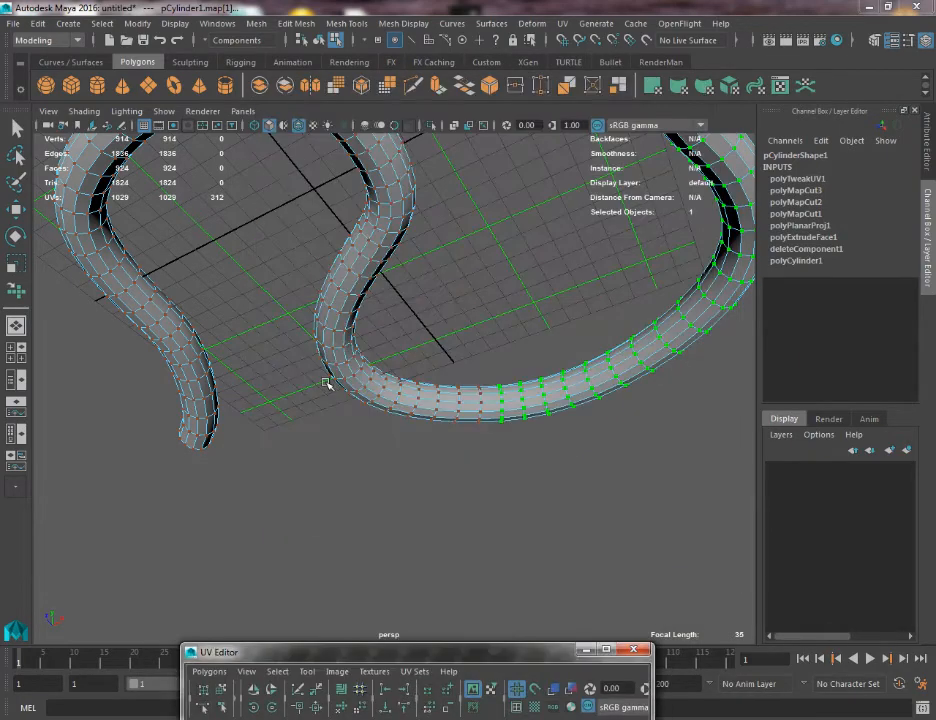
{"action": "scroll", "coordinate": [449, 367], "scroll_direction": "up", "scroll_amount": 4}
{"action": "scroll", "coordinate": [370, 281], "scroll_direction": "down", "scroll_amount": 3}
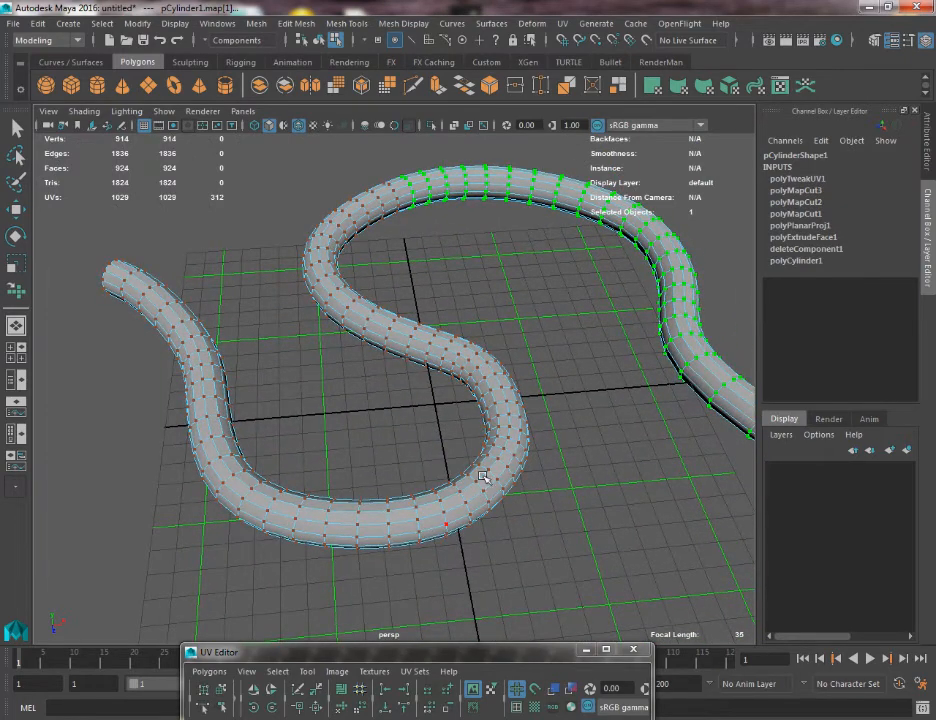
{"action": "right_click_drag", "start_coordinate": [389, 330], "coordinate": [453, 305]}
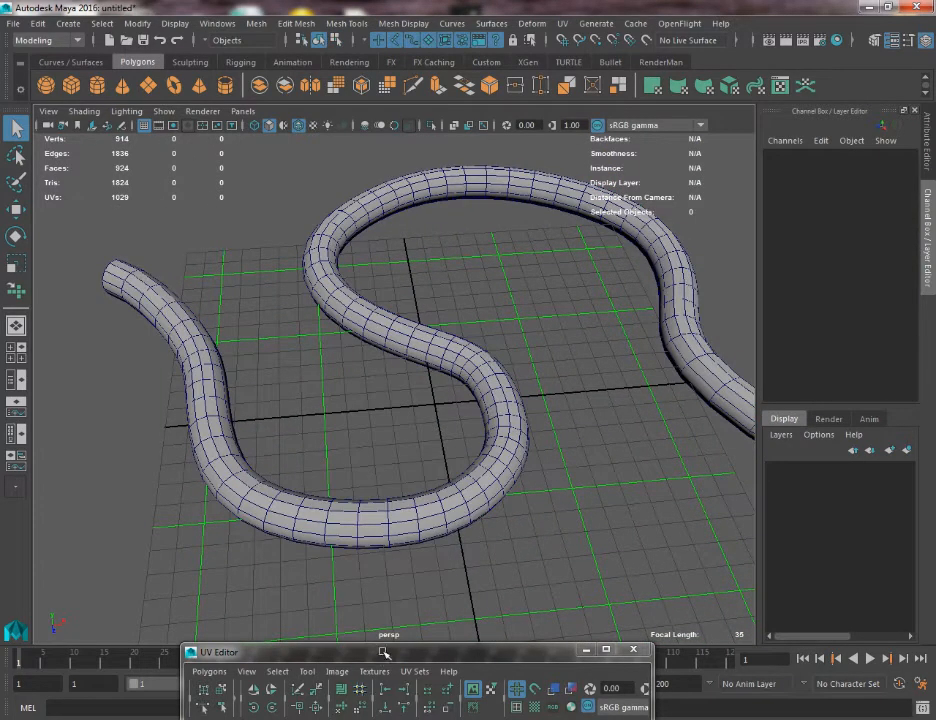
{"action": "left_click_drag", "start_coordinate": [383, 652], "coordinate": [935, 160]}
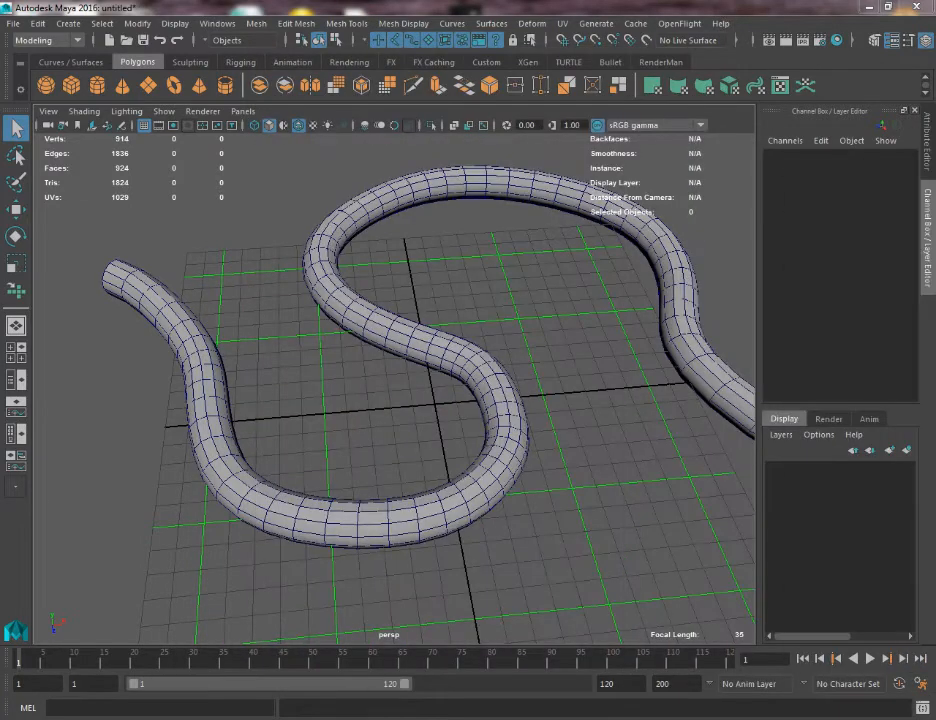
Raise the tube above its path curve to a Translate Y of about 4.78.
{"action": "left_click", "coordinate": [426, 361]}
{"action": "left_click_drag", "start_coordinate": [497, 367], "coordinate": [528, 413], "text": "alt"}
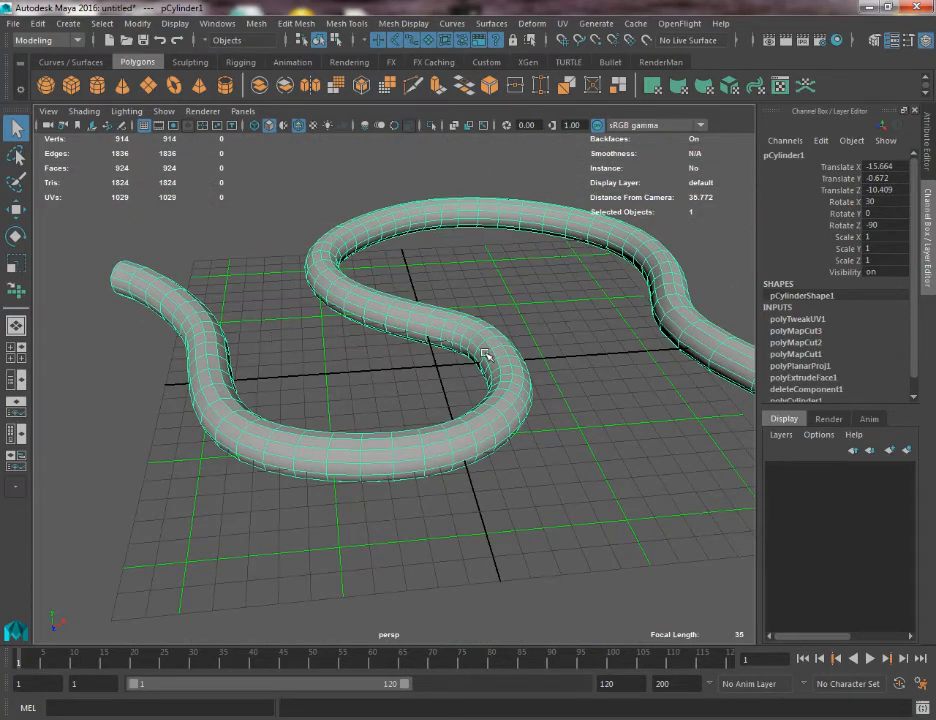
{"action": "left_click_drag", "start_coordinate": [484, 355], "coordinate": [401, 363], "text": "alt"}
{"action": "key", "text": "w"}
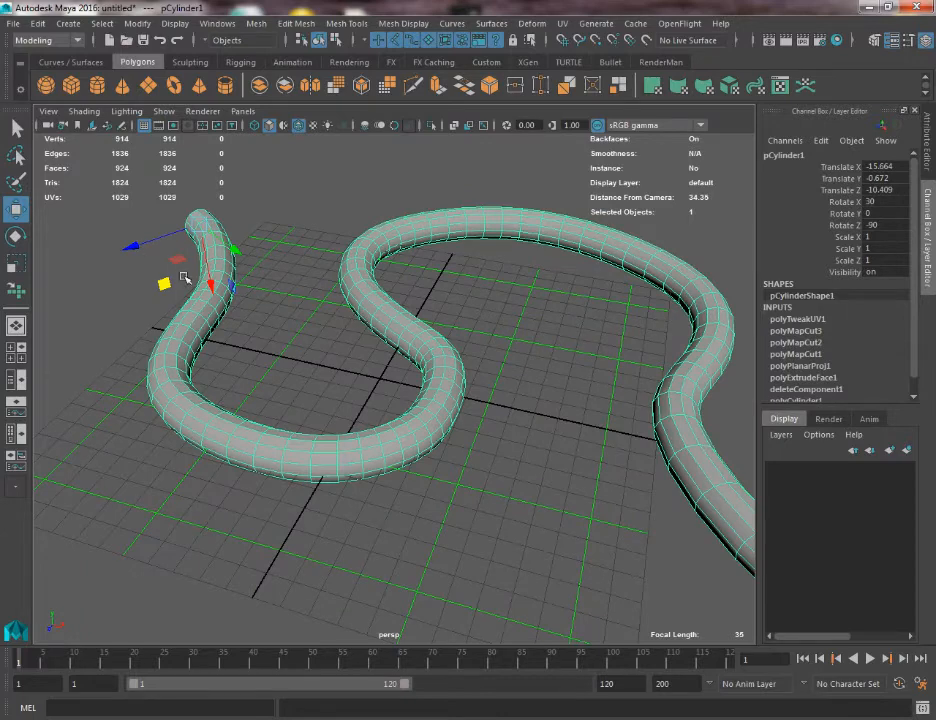
{"action": "left_click_drag", "start_coordinate": [207, 288], "coordinate": [194, 198]}
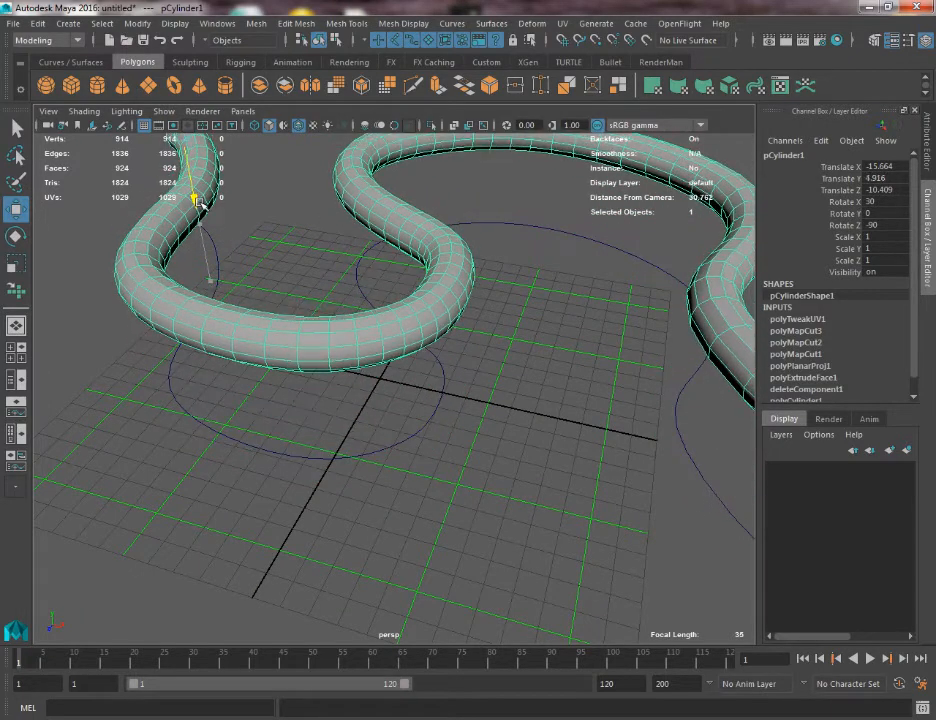
Delete the path curve and undo the deletion.
{"action": "left_click", "coordinate": [313, 455]}
{"action": "key", "text": "Delete"}
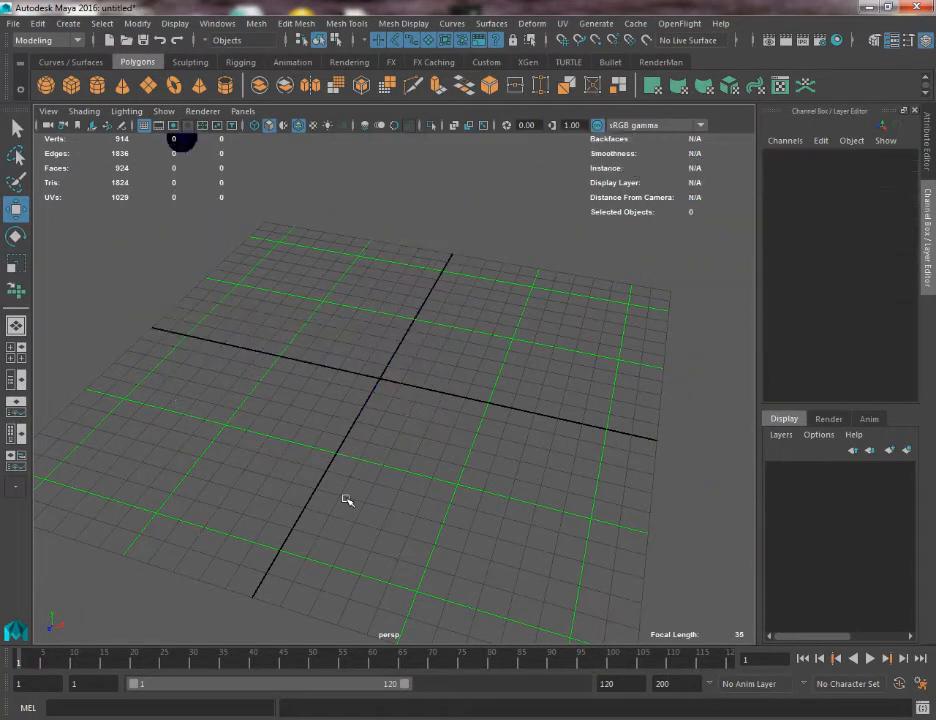
{"action": "left_click_drag", "start_coordinate": [313, 275], "coordinate": [418, 307], "text": "alt"}
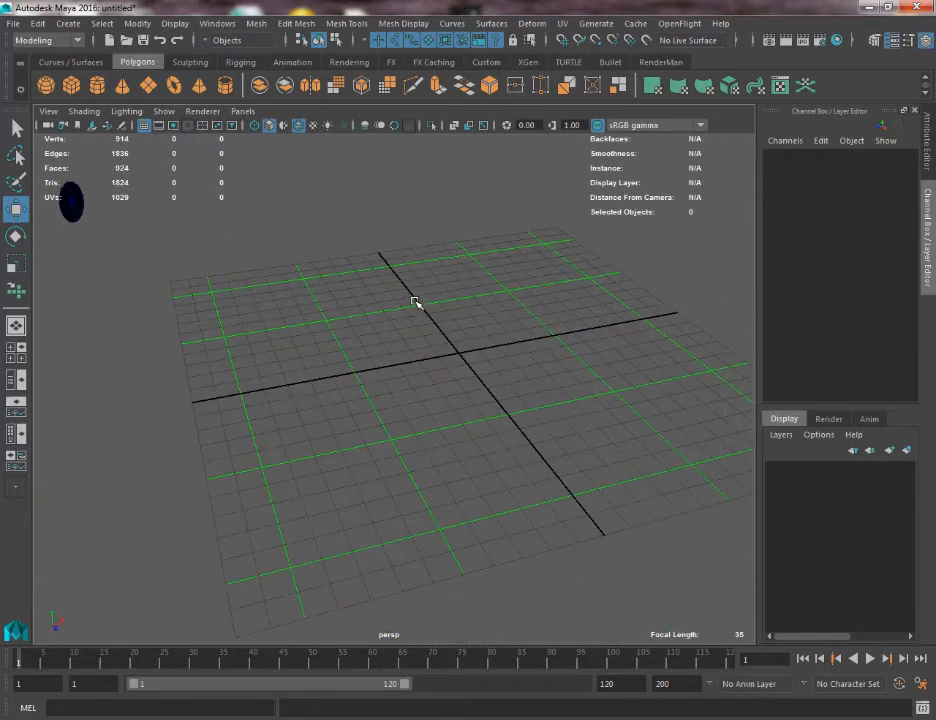
{"action": "key", "text": "ctrl+z"}
Try moving one CV at the front bend of the path curve and undo the move.
{"action": "right_click_drag", "start_coordinate": [441, 446], "coordinate": [408, 431]}
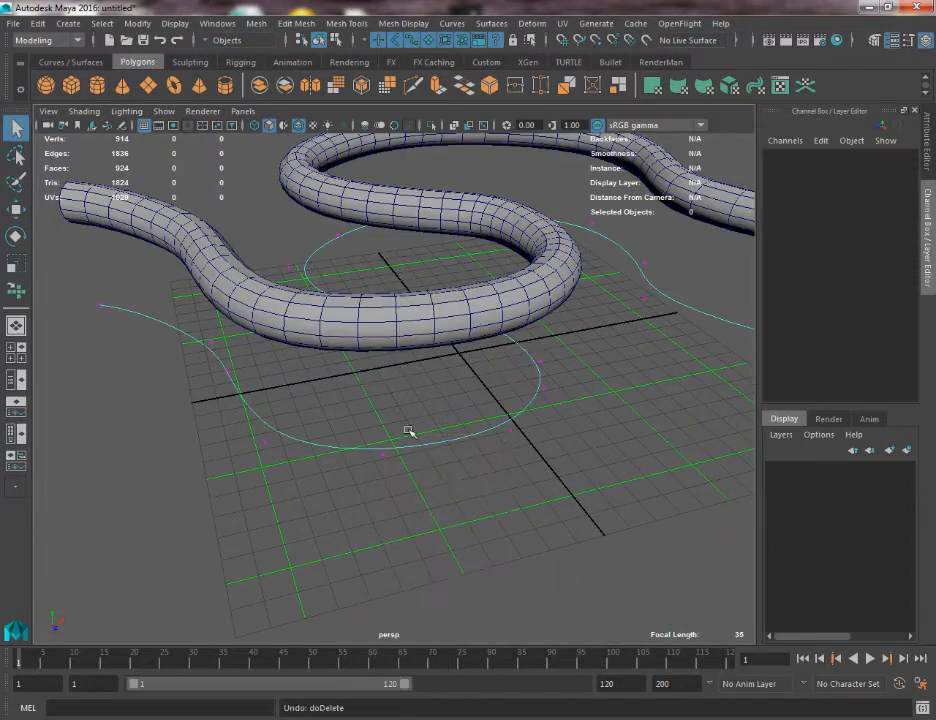
{"action": "left_click_drag", "start_coordinate": [580, 418], "coordinate": [580, 420]}
{"action": "key", "text": "w"}
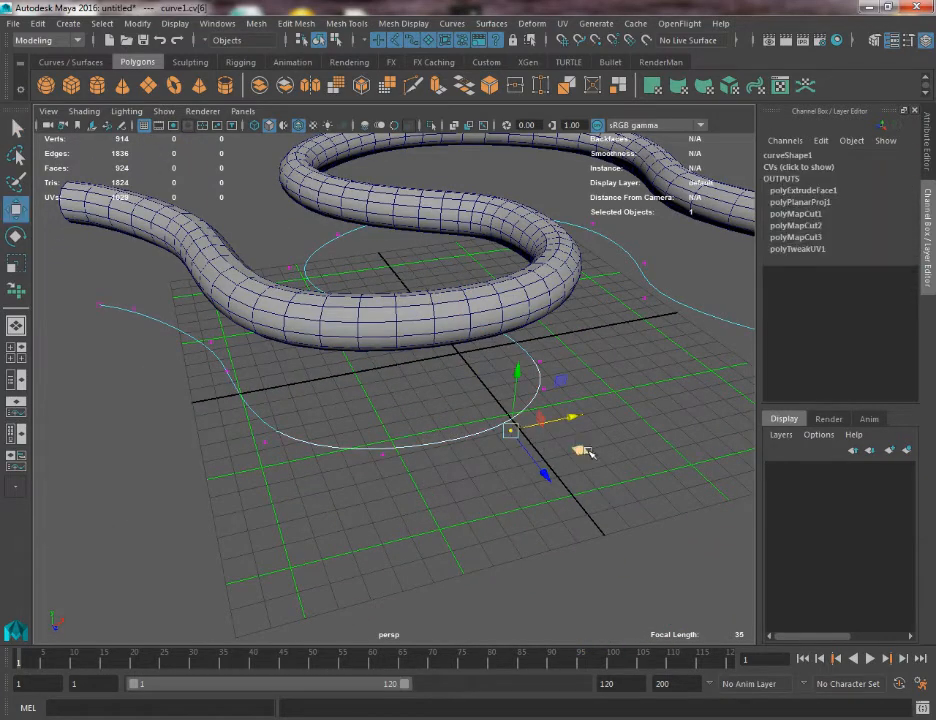
{"action": "key", "text": "ctrl+z"}
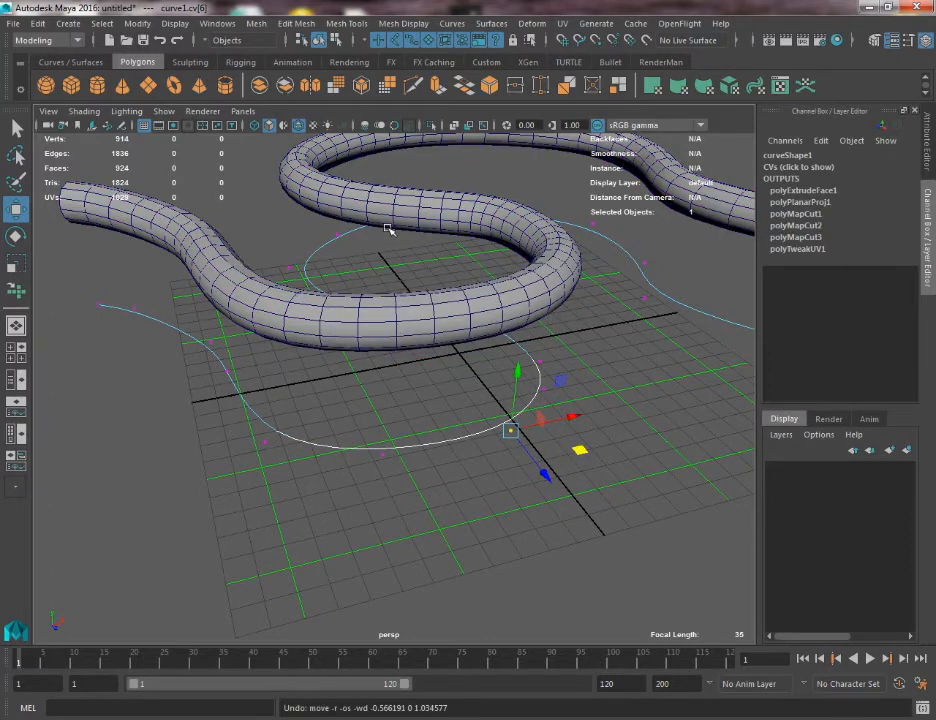
Return to object mode and delete the tube's construction history.
{"action": "right_click_drag", "start_coordinate": [361, 428], "coordinate": [437, 349]}
{"action": "left_click", "coordinate": [455, 314]}
{"action": "left_click", "coordinate": [38, 23]}
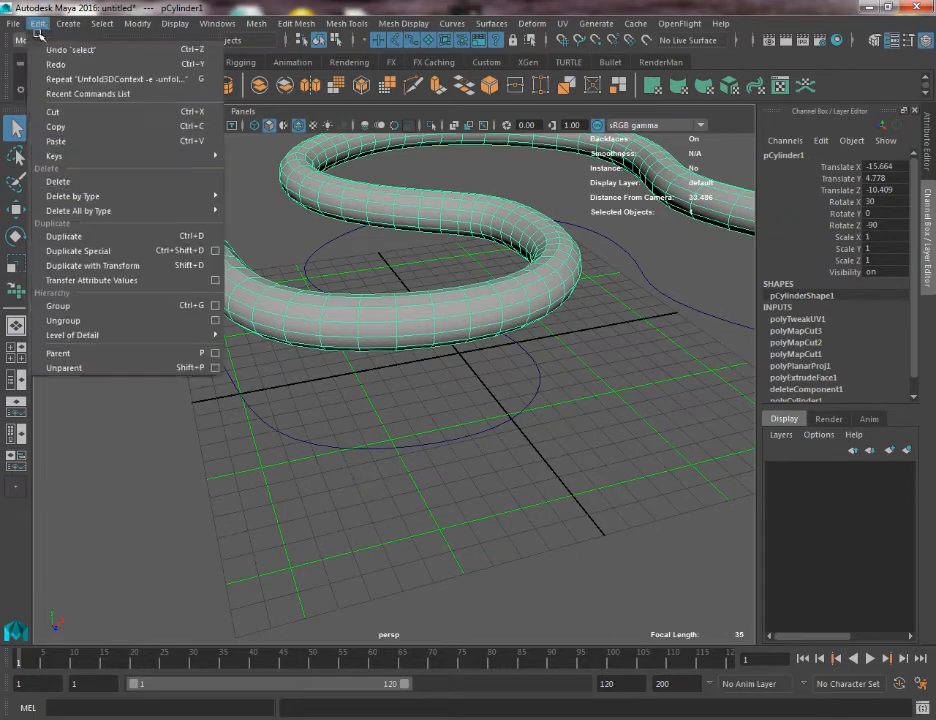
{"action": "mouse_move", "coordinate": [103, 186]}
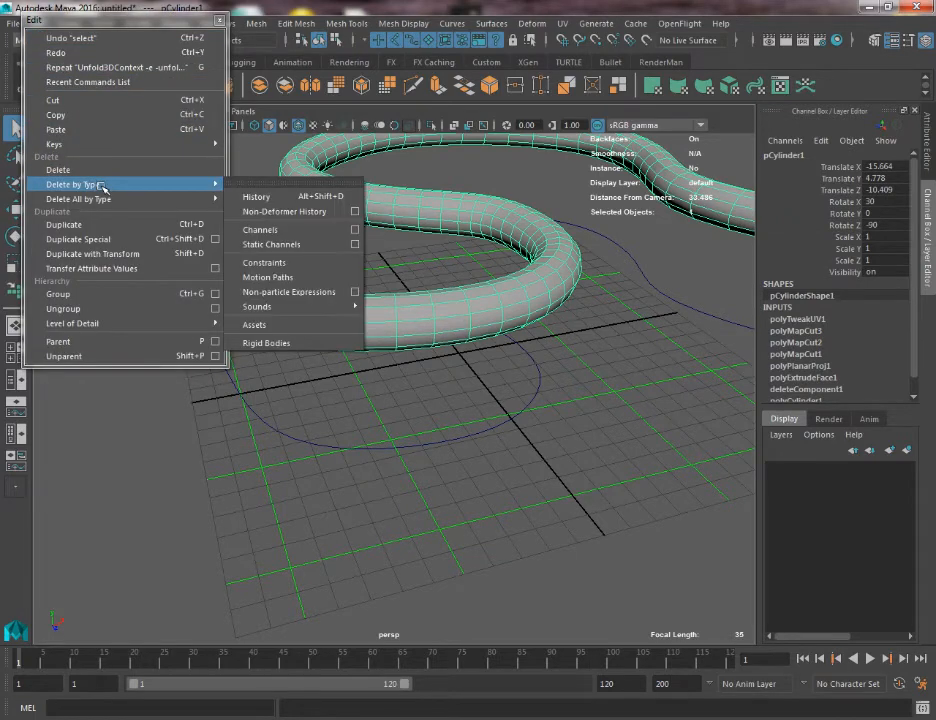
{"action": "left_click", "coordinate": [307, 196]}
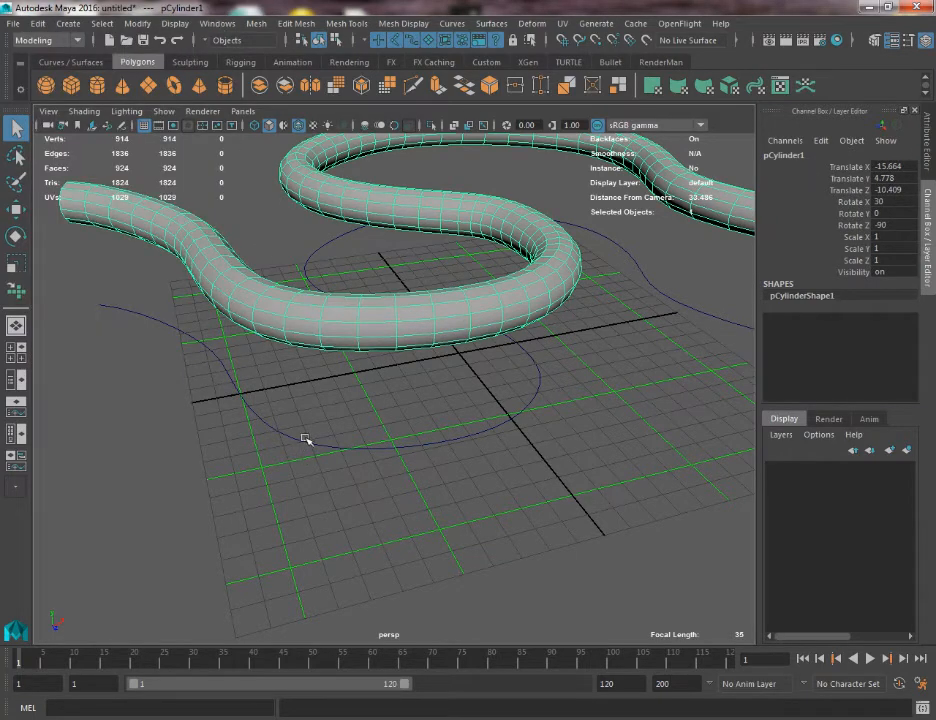
Delete the path curve beneath the tube and check the remaining tube on its own.
{"action": "left_click", "coordinate": [306, 438]}
{"action": "key", "text": "Delete"}
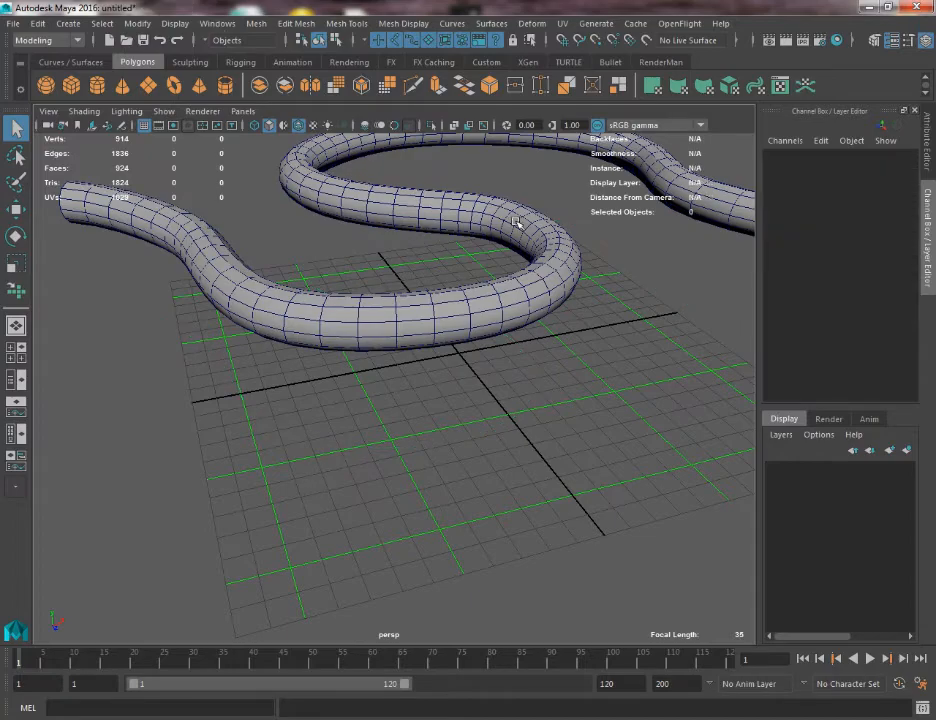
{"action": "left_click_drag", "start_coordinate": [516, 221], "coordinate": [398, 323], "text": "alt"}
{"action": "left_click", "coordinate": [330, 270]}
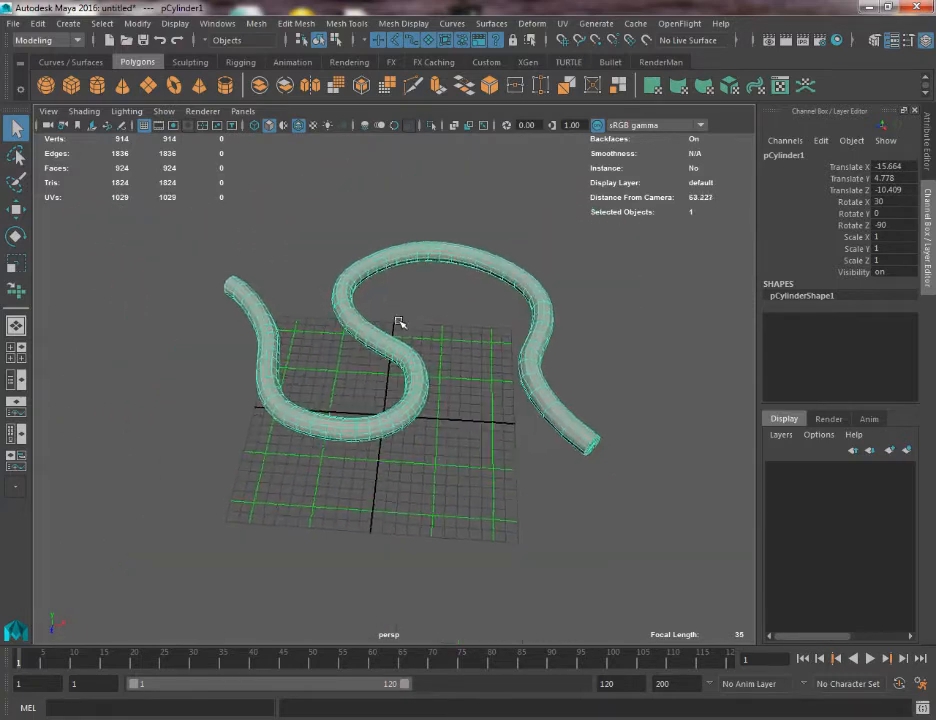
{"action": "scroll", "coordinate": [398, 322], "scroll_direction": "up", "scroll_amount": 1}
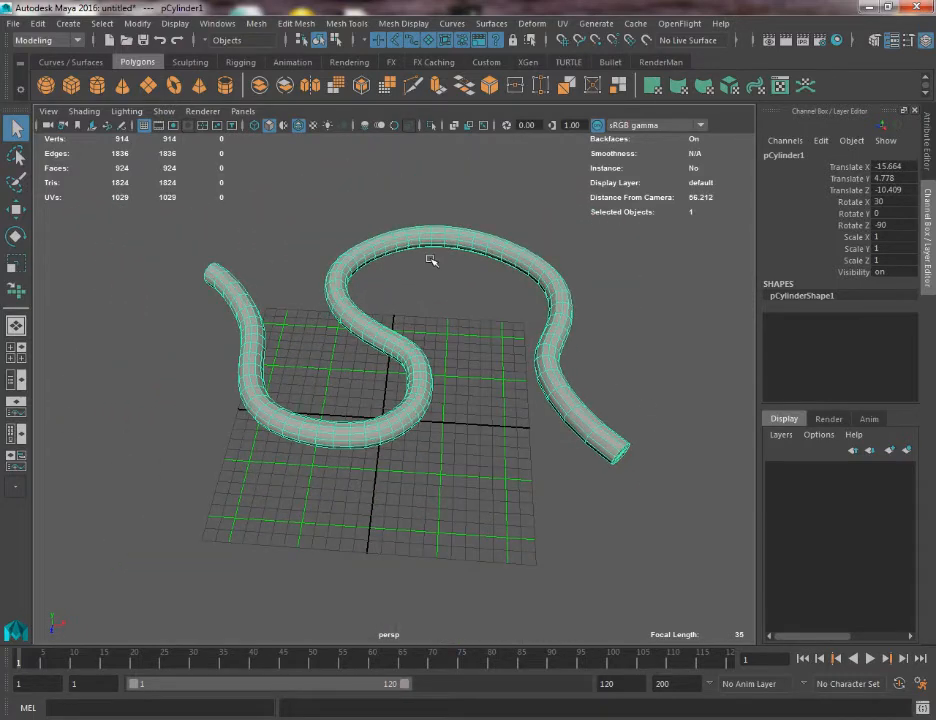
{"action": "left_click_drag", "start_coordinate": [442, 298], "coordinate": [337, 303], "text": "alt"}
{"action": "left_click_drag", "start_coordinate": [177, 169], "coordinate": [287, 251], "text": "alt"}
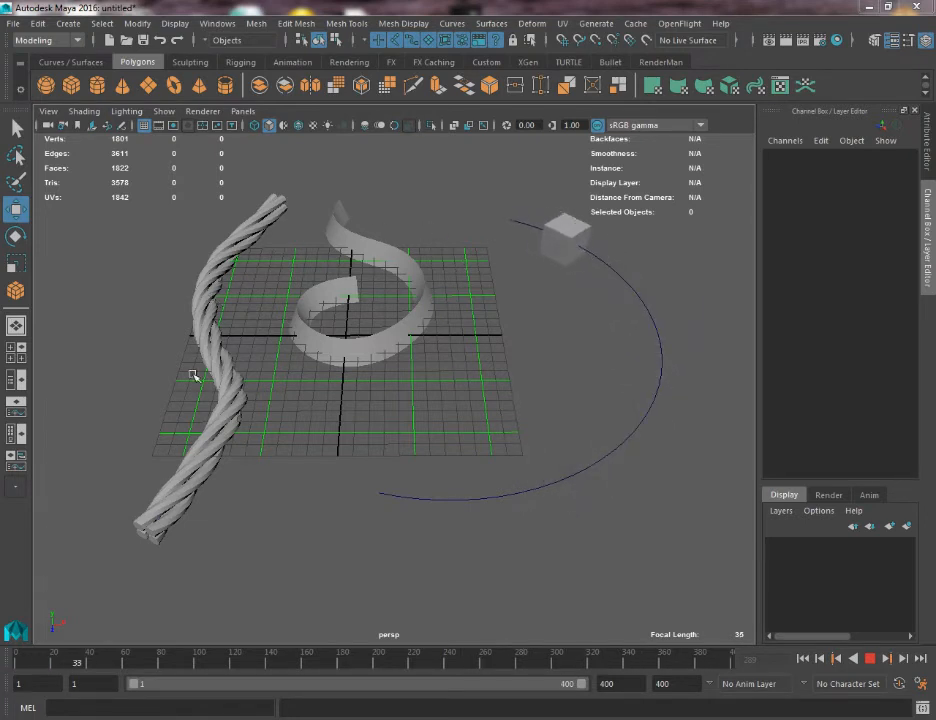
Examine the example scene's twisted rope, curled ribbon and cube animated along a curve from several angles.
{"action": "left_click_drag", "start_coordinate": [198, 372], "coordinate": [205, 351], "text": "alt"}
{"action": "middle_click_drag", "start_coordinate": [369, 386], "coordinate": [268, 376], "text": "alt"}
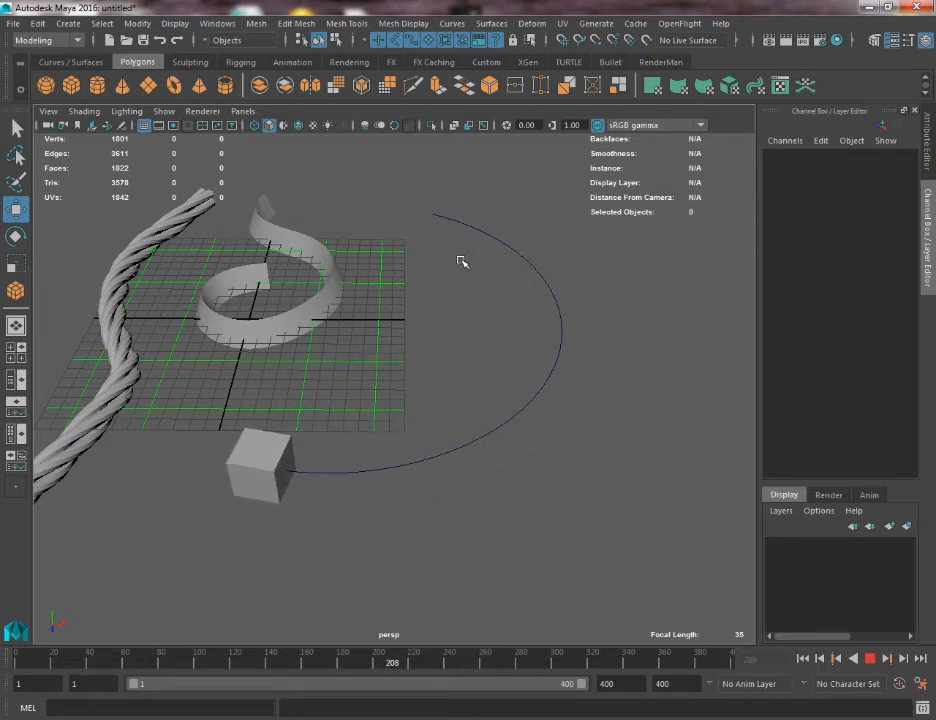
{"action": "left_click_drag", "start_coordinate": [295, 272], "coordinate": [400, 330], "text": "alt"}
{"action": "right_click_drag", "start_coordinate": [400, 330], "coordinate": [491, 399], "text": "alt"}
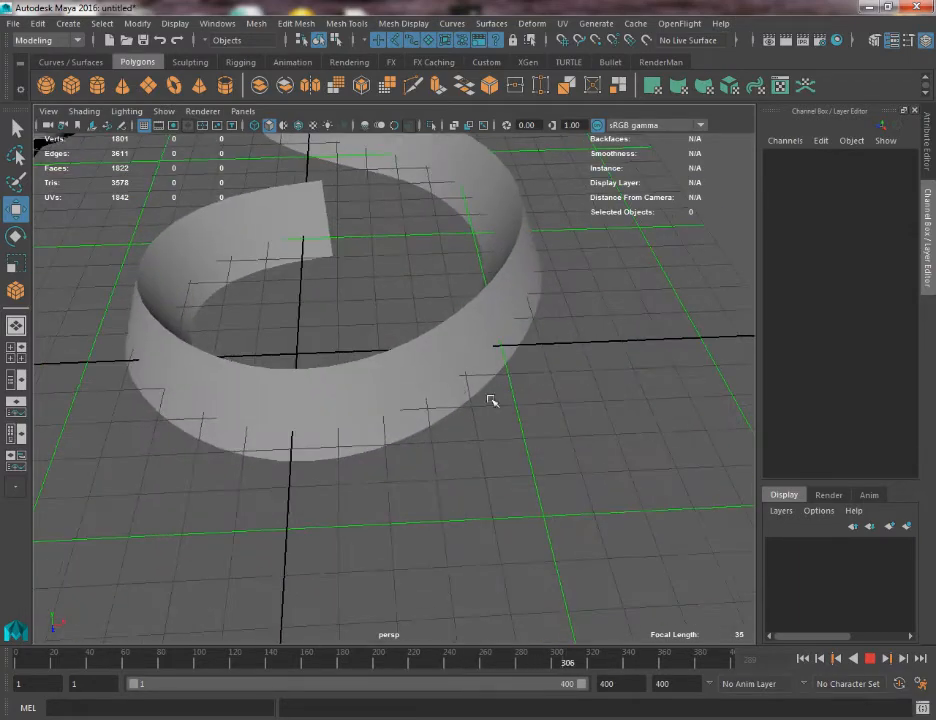
{"action": "left_click_drag", "start_coordinate": [491, 399], "coordinate": [341, 378], "text": "alt"}
{"action": "middle_click_drag", "start_coordinate": [341, 378], "coordinate": [453, 483], "text": "alt"}
{"action": "right_click_drag", "start_coordinate": [453, 483], "coordinate": [383, 428], "text": "alt"}
{"action": "left_click_drag", "start_coordinate": [383, 428], "coordinate": [350, 435], "text": "alt"}
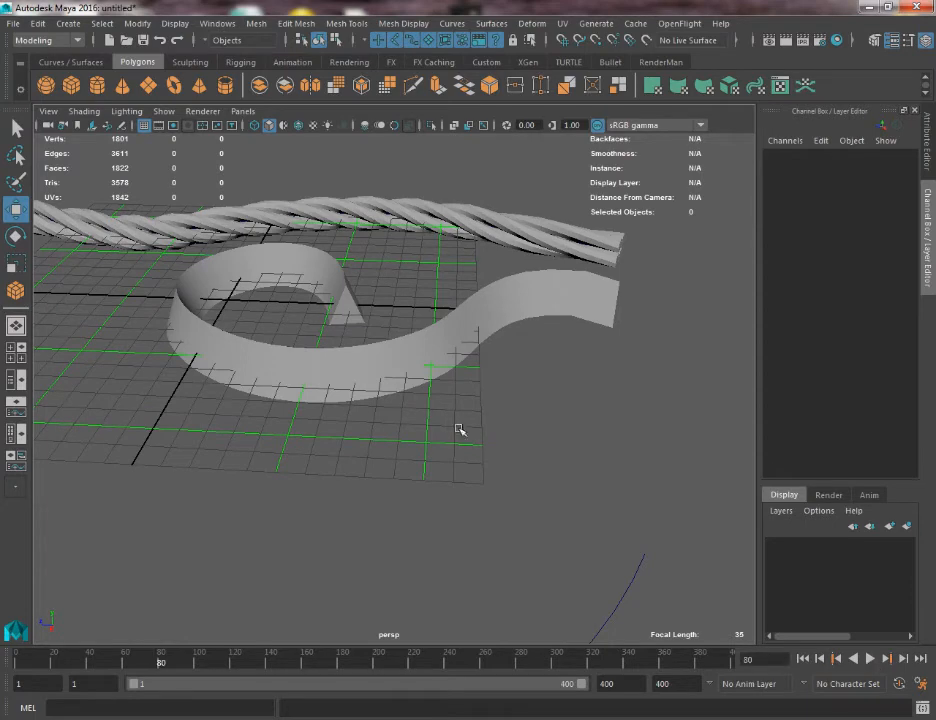
{"action": "left_click_drag", "start_coordinate": [458, 429], "coordinate": [449, 438], "text": "alt"}
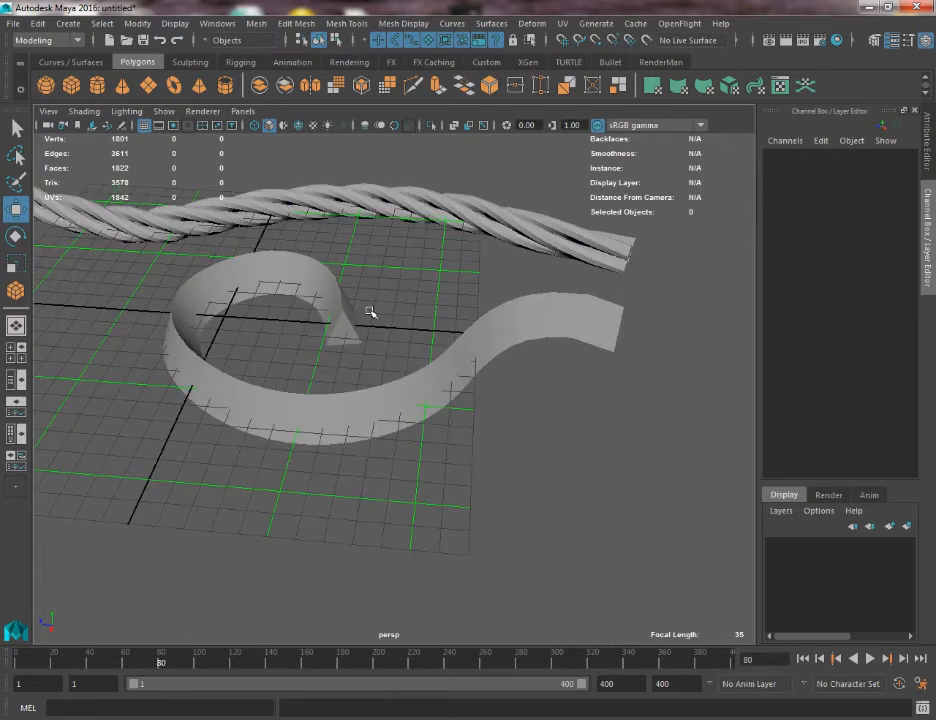
{"action": "left_click_drag", "start_coordinate": [512, 314], "coordinate": [449, 313], "text": "alt"}
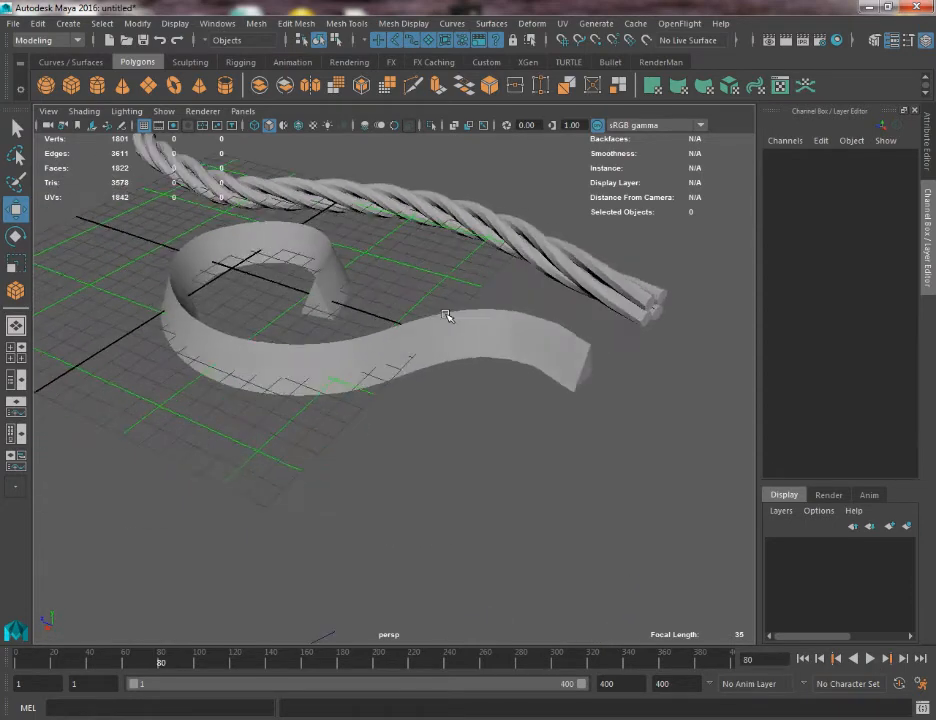
Inspect the braided rope's strand ends and the twist along its length.
{"action": "left_click", "coordinate": [443, 359]}
{"action": "left_click_drag", "start_coordinate": [443, 359], "coordinate": [435, 496], "text": "alt"}
{"action": "left_click", "coordinate": [167, 421]}
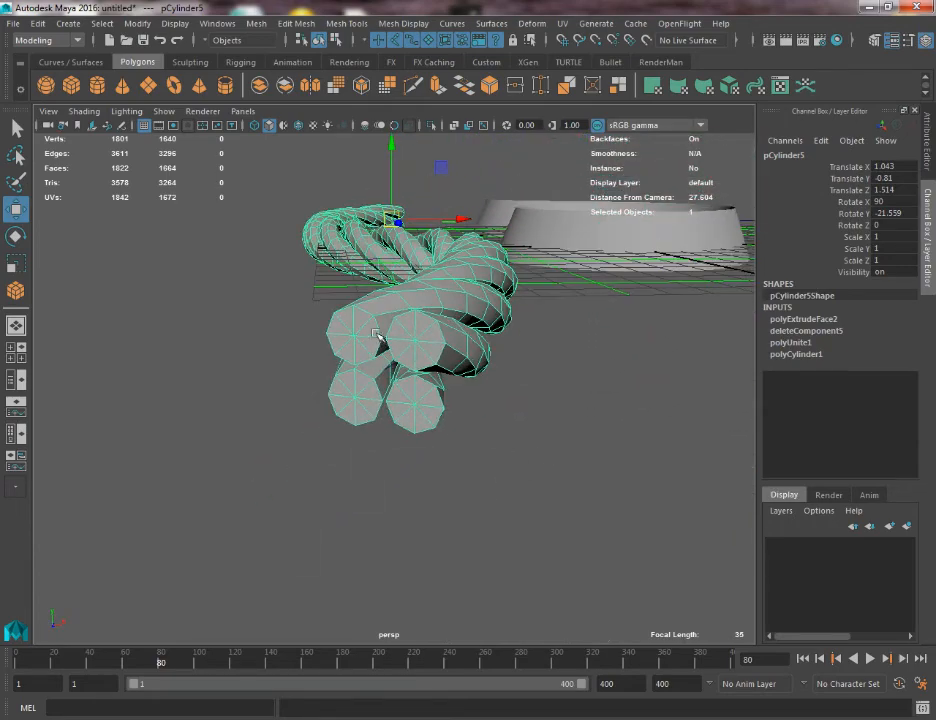
{"action": "left_click_drag", "start_coordinate": [380, 321], "coordinate": [298, 380], "text": "alt"}
{"action": "left_click", "coordinate": [213, 351]}
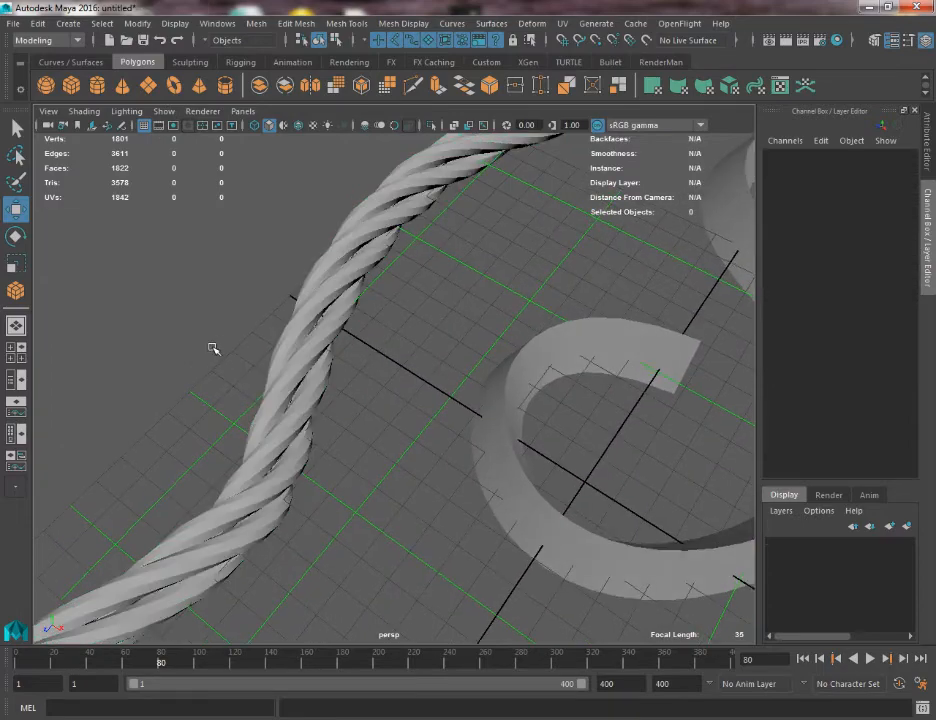
Switch the viewport to wireframe display and select the path curve running inside the twisted rope.
{"action": "left_click_drag", "start_coordinate": [213, 351], "coordinate": [505, 312], "text": "alt"}
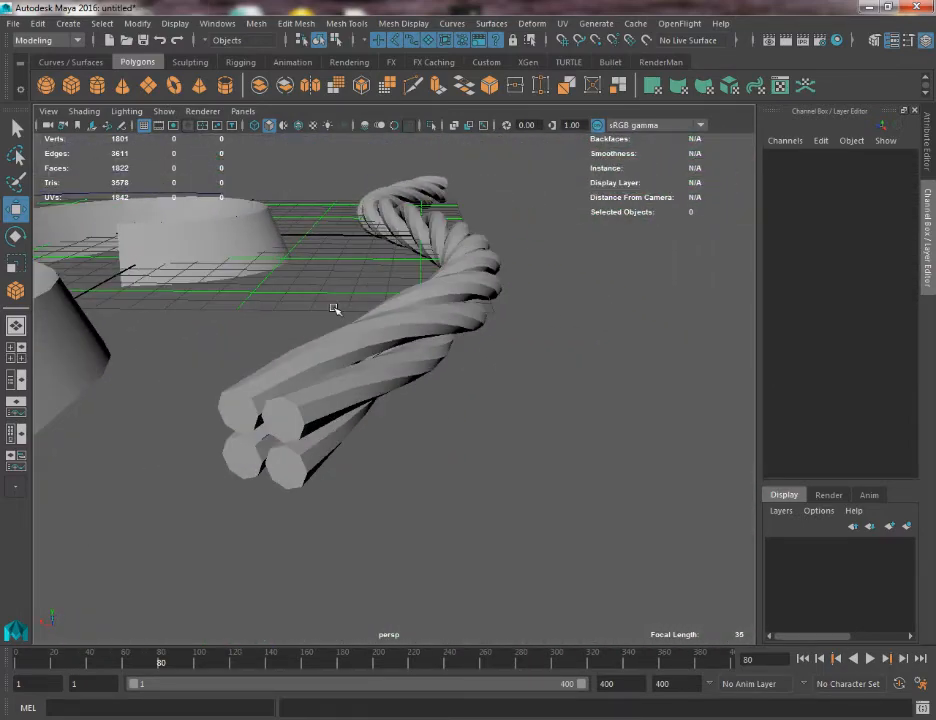
{"action": "mouse_move", "coordinate": [334, 309]}
{"action": "left_mouse_down", "text": "alt"}
{"action": "mouse_move", "coordinate": [355, 299]}
{"action": "mouse_move", "coordinate": [337, 307]}
{"action": "left_mouse_up", "text": "alt"}
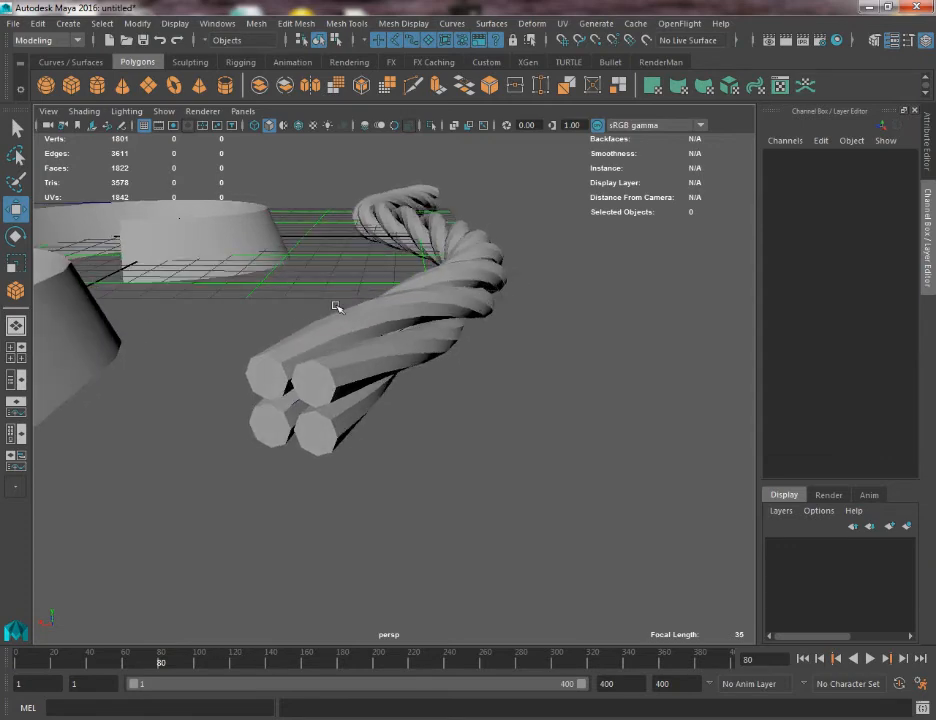
{"action": "left_click_drag", "start_coordinate": [424, 279], "coordinate": [399, 280], "text": "alt"}
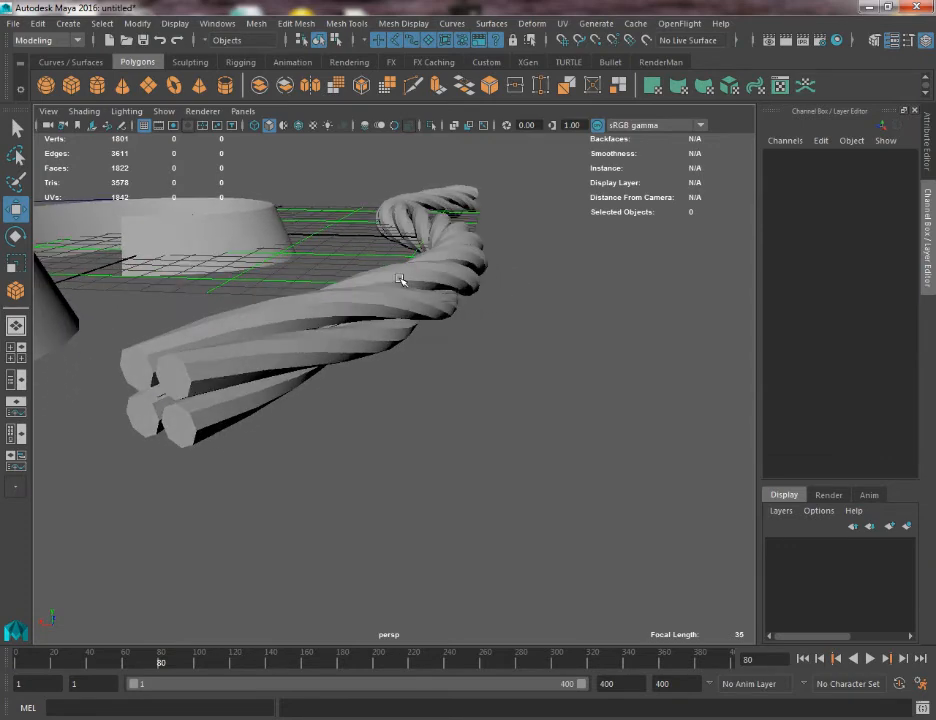
{"action": "left_click_drag", "start_coordinate": [475, 273], "coordinate": [243, 341], "text": "alt"}
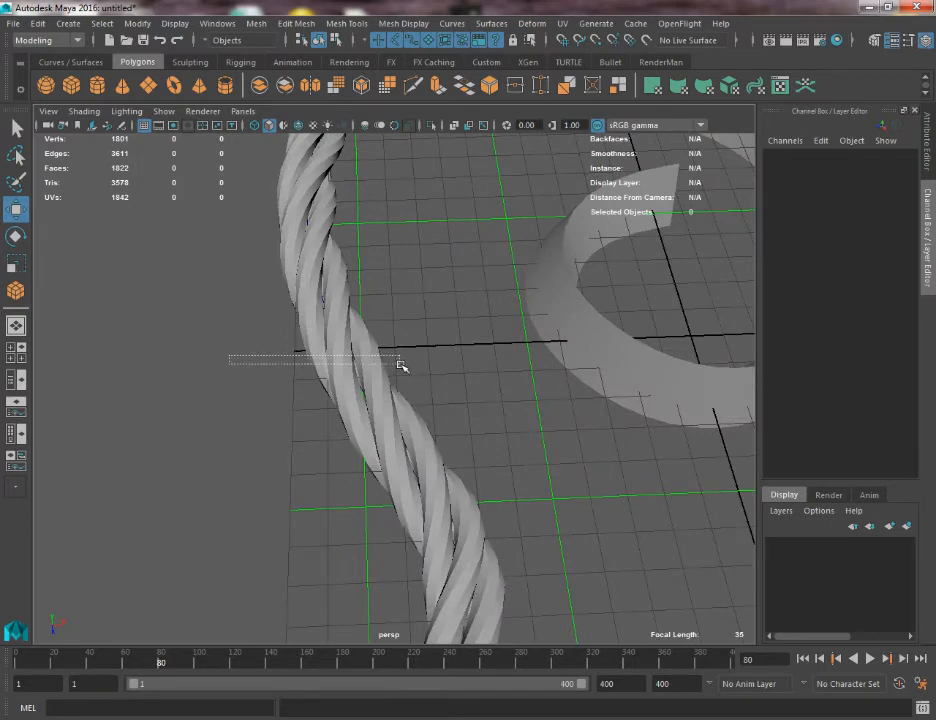
{"action": "left_click_drag", "start_coordinate": [399, 364], "coordinate": [402, 366]}
{"action": "scroll", "coordinate": [334, 238], "scroll_direction": "down", "scroll_amount": 6}
{"action": "key", "text": "q"}
{"action": "scroll", "coordinate": [361, 309], "scroll_direction": "up", "scroll_amount": 8}
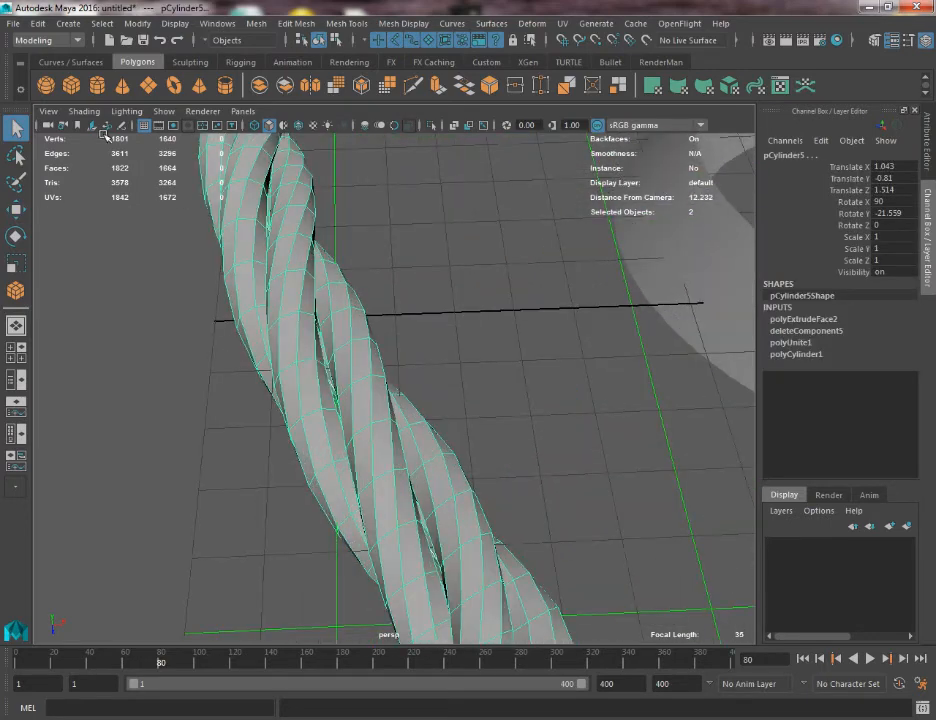
{"action": "left_click", "coordinate": [256, 126]}
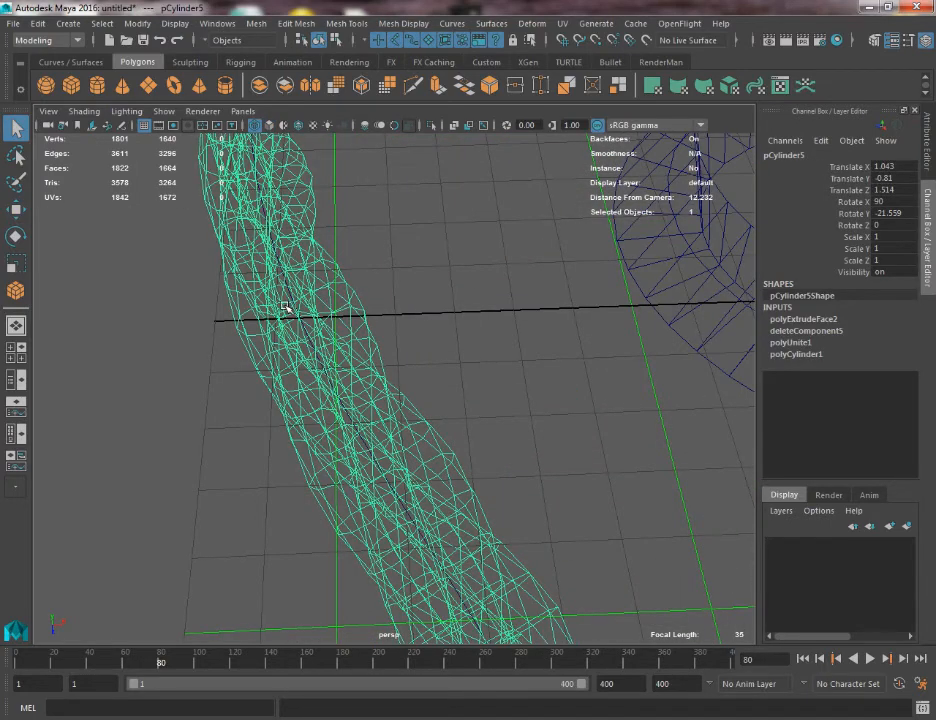
{"action": "left_click", "coordinate": [315, 352]}
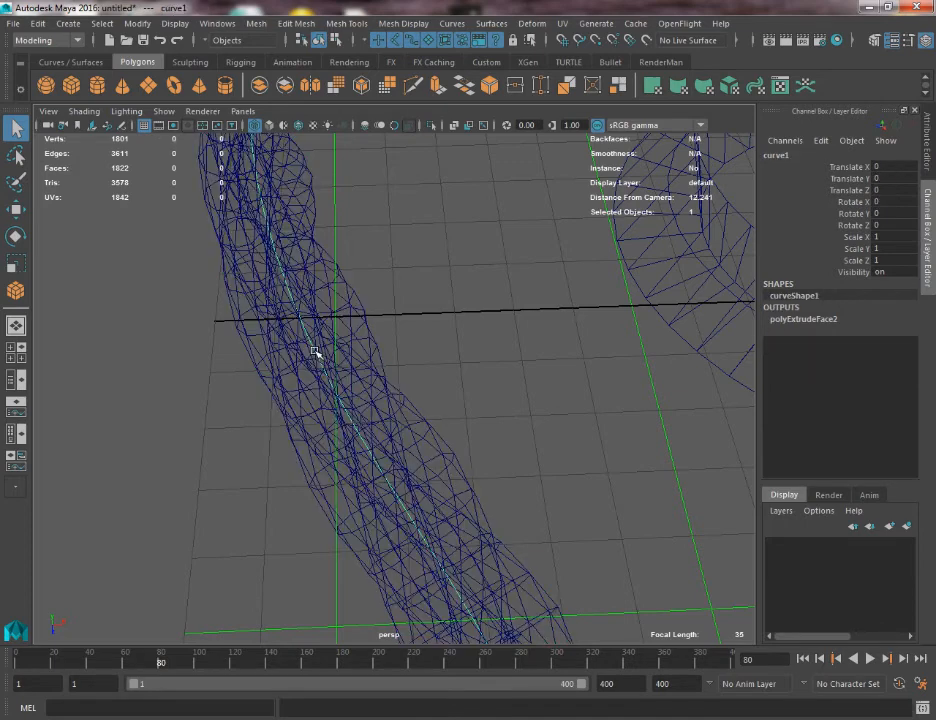
Edit the path curve's control vertices, moving those around the rope's upper bend outward, away from the curled ribbon.
{"action": "left_click", "coordinate": [315, 352]}
{"action": "left_click", "coordinate": [313, 343]}
{"action": "right_click_drag", "start_coordinate": [313, 342], "coordinate": [238, 341]}
{"action": "scroll", "coordinate": [385, 412], "scroll_direction": "down", "scroll_amount": 8}
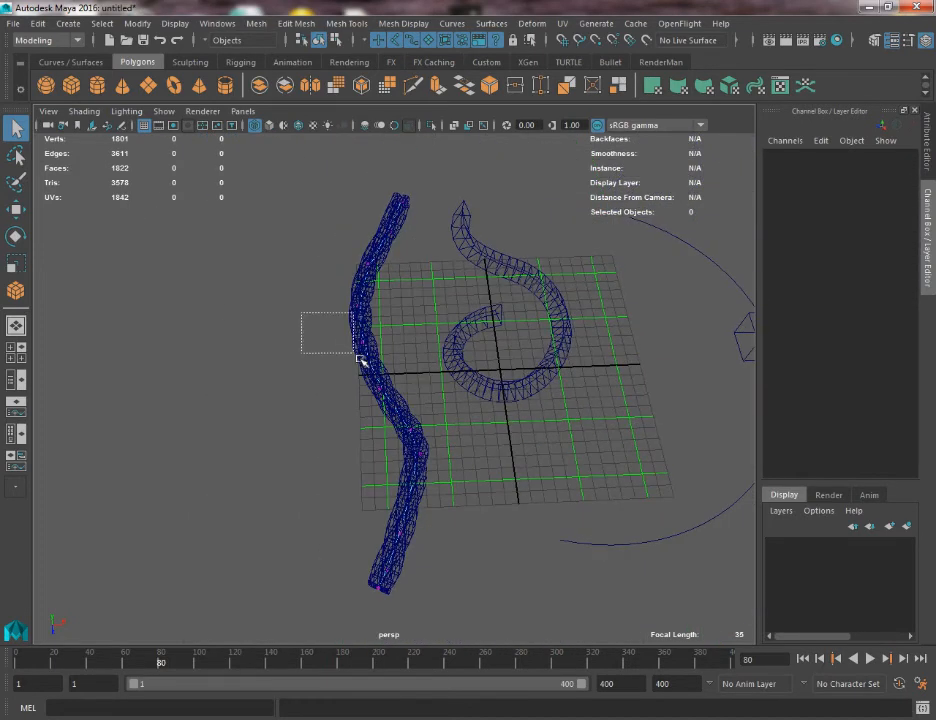
{"action": "left_click_drag", "start_coordinate": [362, 359], "coordinate": [357, 342]}
{"action": "key", "text": "w"}
{"action": "left_click_drag", "start_coordinate": [410, 384], "coordinate": [391, 385]}
{"action": "left_click_drag", "start_coordinate": [309, 281], "coordinate": [385, 342]}
Return to shaded display and move the path curve's lower control vertices away from the ribbon to reshape the rope.
{"action": "left_click", "coordinate": [269, 126]}
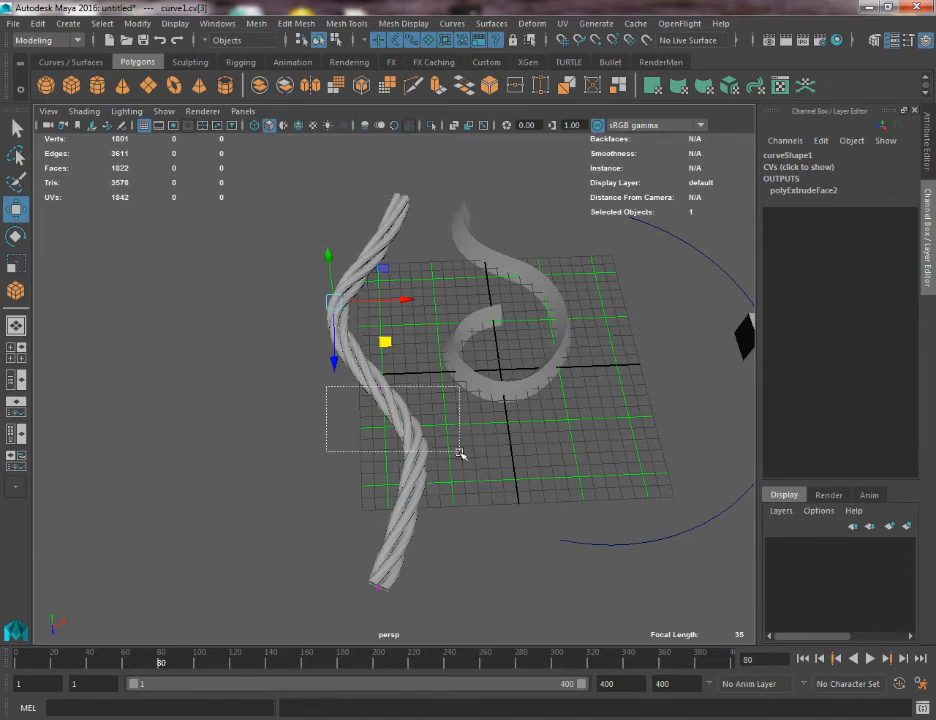
{"action": "left_click_drag", "start_coordinate": [460, 453], "coordinate": [413, 454]}
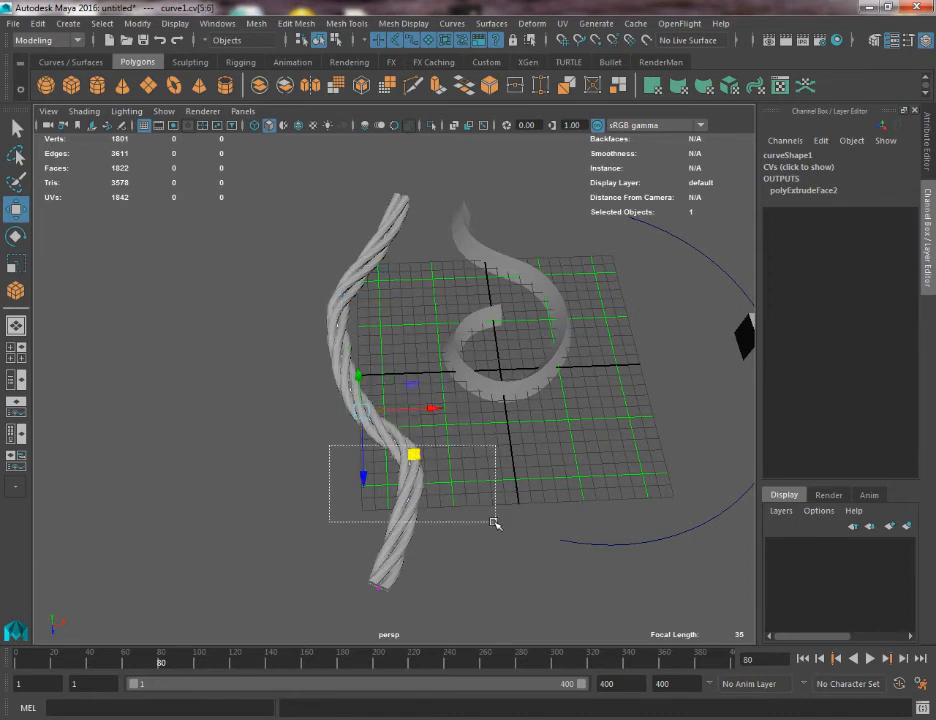
{"action": "left_click_drag", "start_coordinate": [494, 521], "coordinate": [446, 527]}
{"action": "right_click_drag", "start_coordinate": [472, 420], "coordinate": [422, 372], "text": "alt"}
{"action": "middle_click_drag", "start_coordinate": [480, 355], "coordinate": [409, 380], "text": "alt"}
{"action": "left_click_drag", "start_coordinate": [420, 497], "coordinate": [443, 442], "text": "alt"}
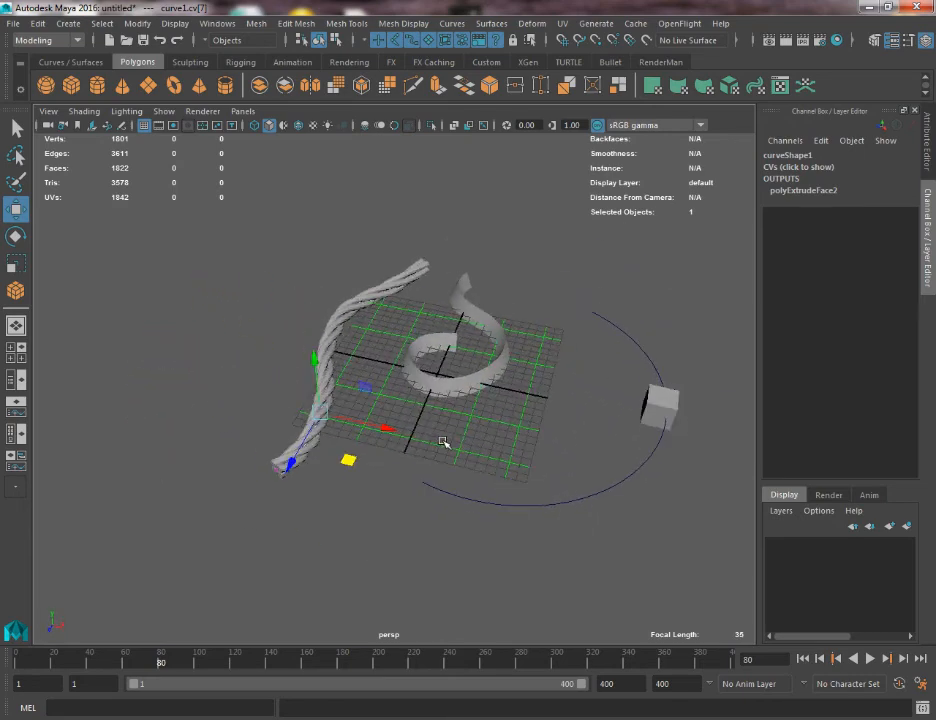